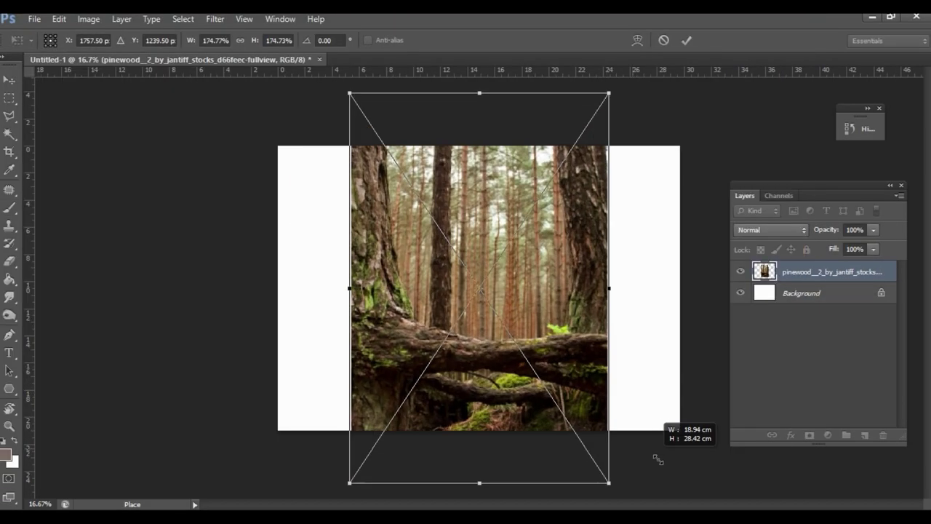
Enlarge and position the placed pinewood forest photo so it covers the canvas.
left_click_drag(553, 397, 786, 480)
left_click_drag(558, 256, 561, 275)
key("b")
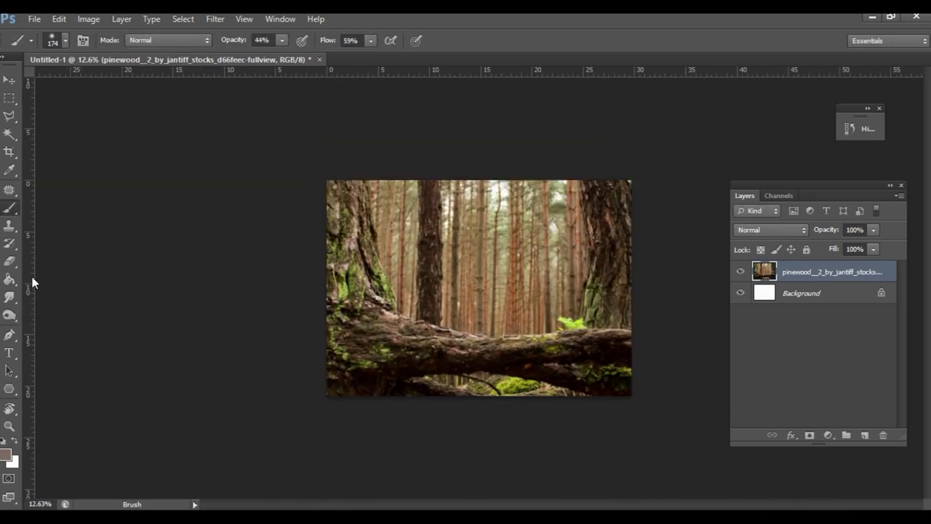
Trace the mossy trunk and fallen log with the Pen tool and copy them onto a new layer.
key("p")
scroll(216, 295, "up", 5)
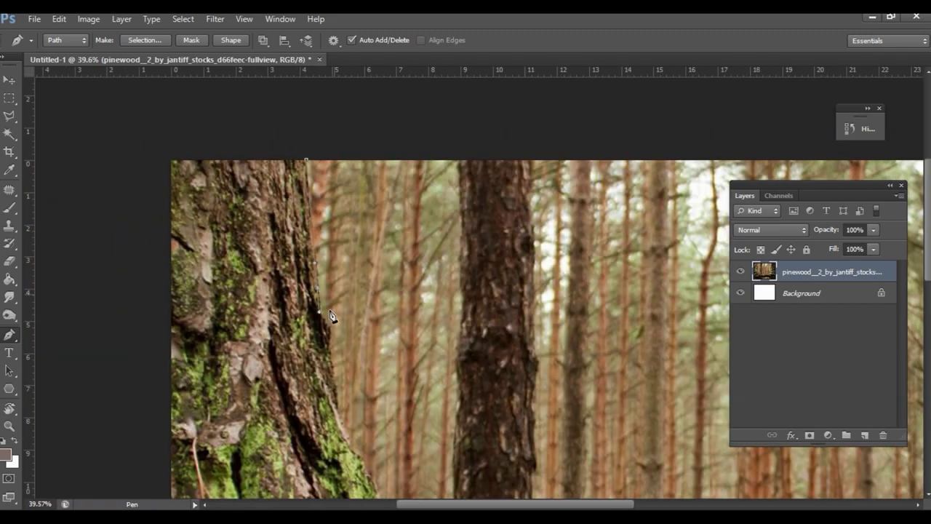
scroll(337, 243, "up", 3)
scroll(353, 304, "down", 3)
scroll(353, 304, "down", 1)
scroll(389, 378, "down", 1)
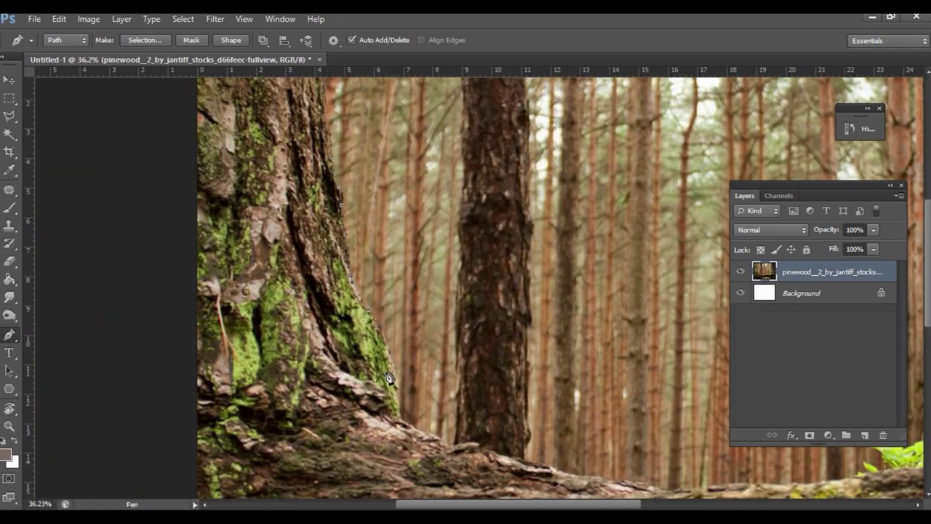
scroll(389, 378, "down", 2)
scroll(276, 268, "up", 4)
scroll(432, 310, "down", 1)
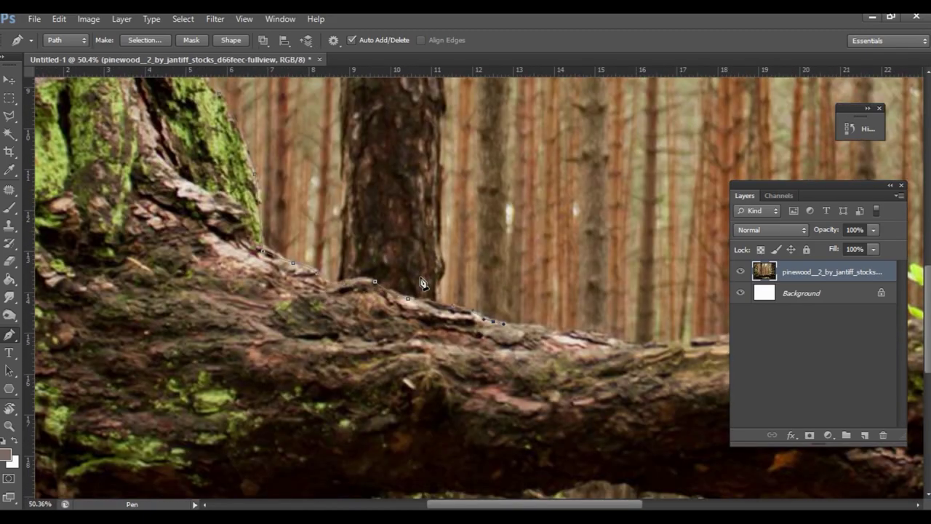
scroll(502, 316, "down", 1)
scroll(571, 322, "down", 2)
scroll(662, 318, "down", 1)
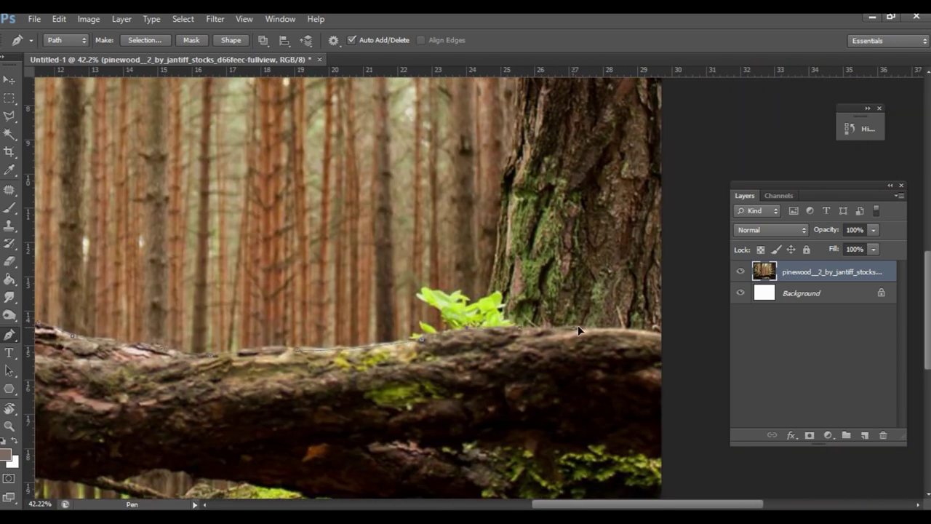
scroll(676, 357, "down", 1)
scroll(550, 339, "down", 1)
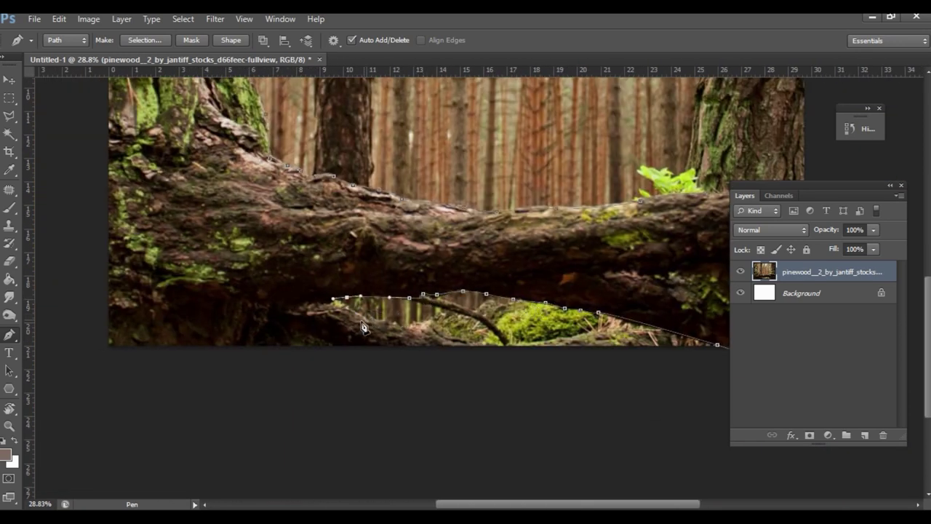
scroll(480, 378, "down", 2)
key("ctrl+Return")
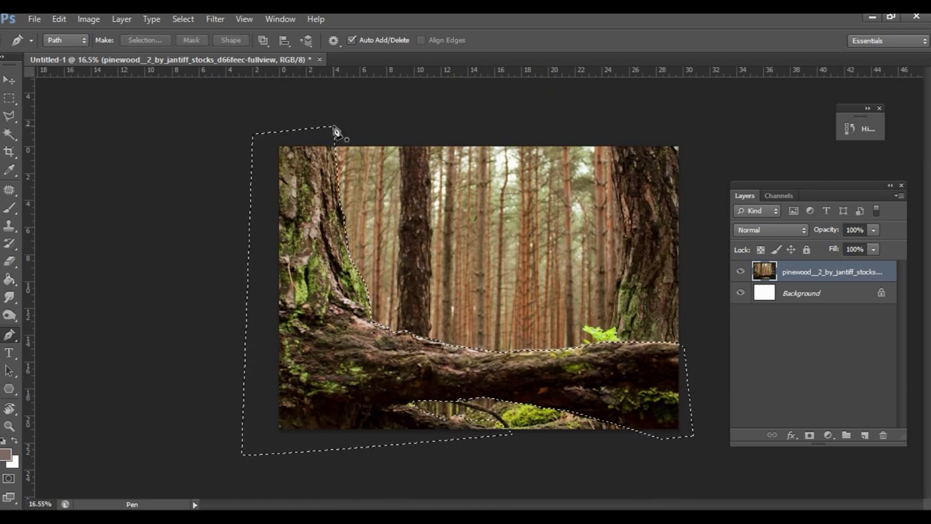
key("ctrl+j")
Hide the pinewood layer and place the misty forest photo, enlarged, into the composite.
left_click(741, 292)
left_click(328, 505)
mouse_move(619, 171)
left_mouse_down()
mouse_move(499, 332)
mouse_move(602, 366)
mouse_move(514, 229)
left_mouse_up()
left_click(693, 447)
scroll(514, 229, "down", 3)
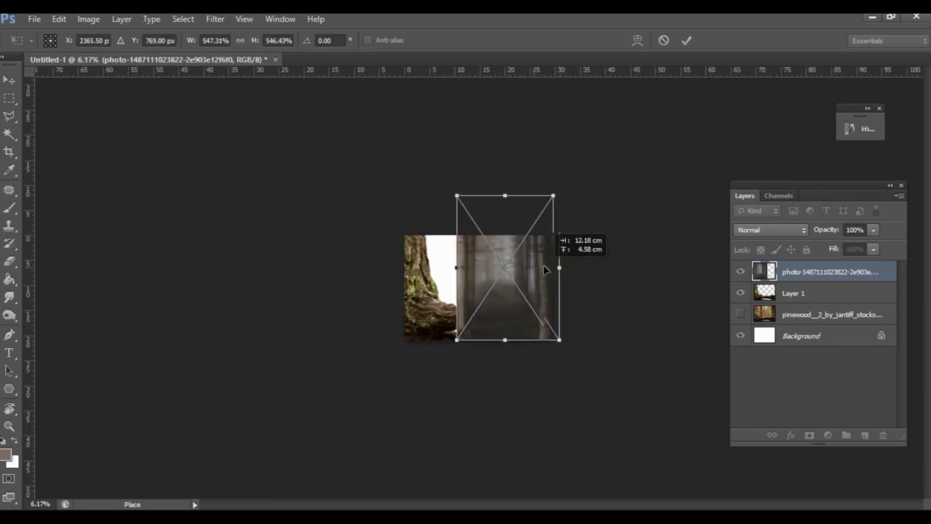
key("Return")
Move the trunk cutout on top, then duplicate the misty forest and mirror the copy leftward.
left_click_drag(779, 294, 779, 270)
key("ctrl+j")
key("ctrl+t")
left_click_drag(524, 291, 378, 315)
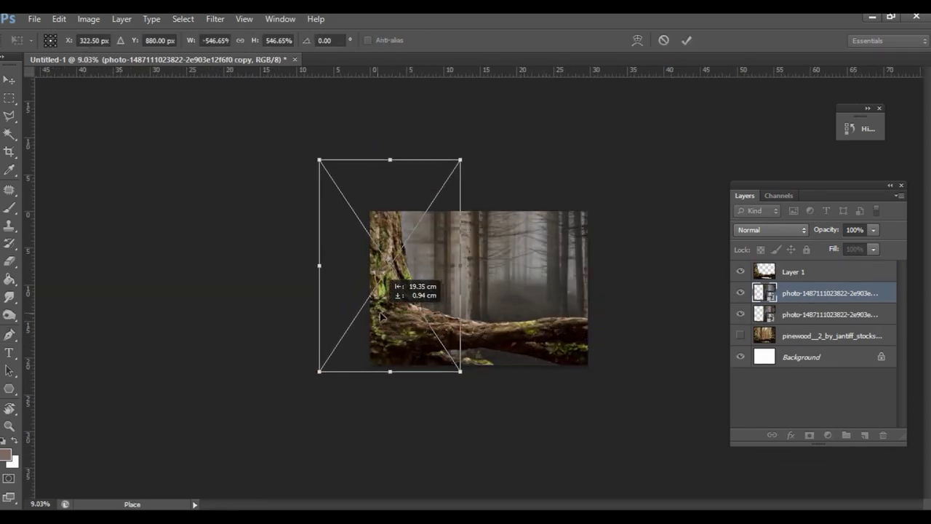
key("Return")
scroll(465, 310, "up", 2)
scroll(509, 313, "down", 2)
Line up the two misty forest halves into a symmetrical background.
left_click(829, 314, "shift")
key("ctrl+t")
key("Return")
scroll(473, 291, "up", 2)
scroll(473, 291, "up", 2)
left_click(830, 293)
left_click_drag(465, 291, 467, 279)
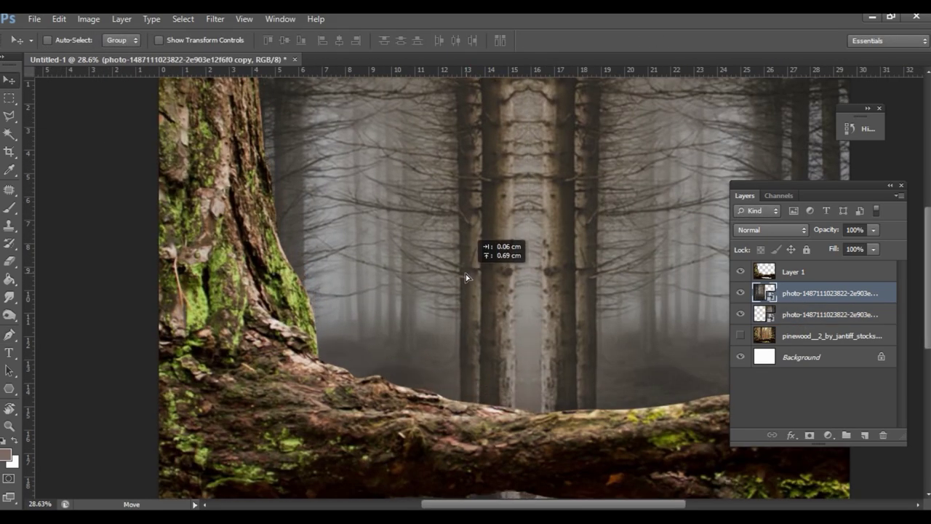
scroll(458, 294, "down", 3)
Add a new empty layer for fog and set a grey-brown paint colour.
left_click(864, 435)
key("b")
left_click(6, 455)
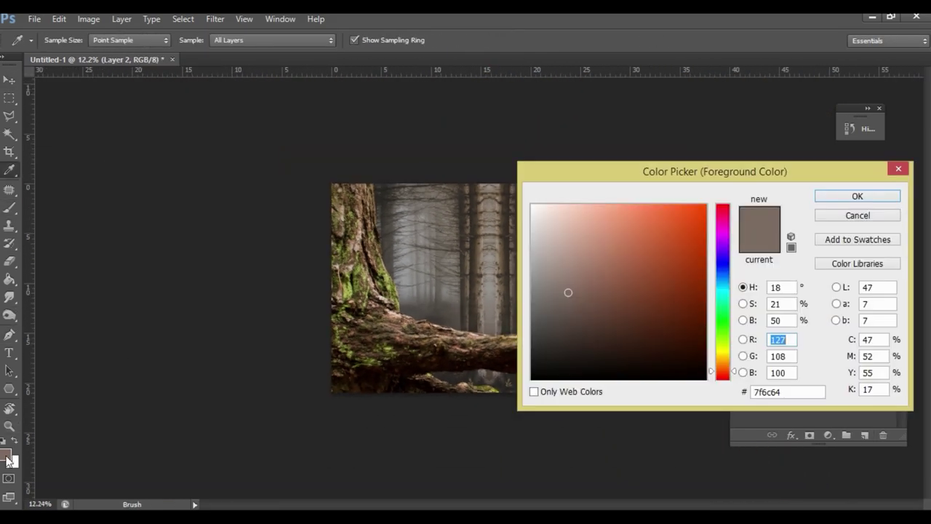
Paint grey fog across the middle of the forest with a large soft brush, keeping Normal blend mode.
key("Return")
right_click(587, 277)
key("Return")
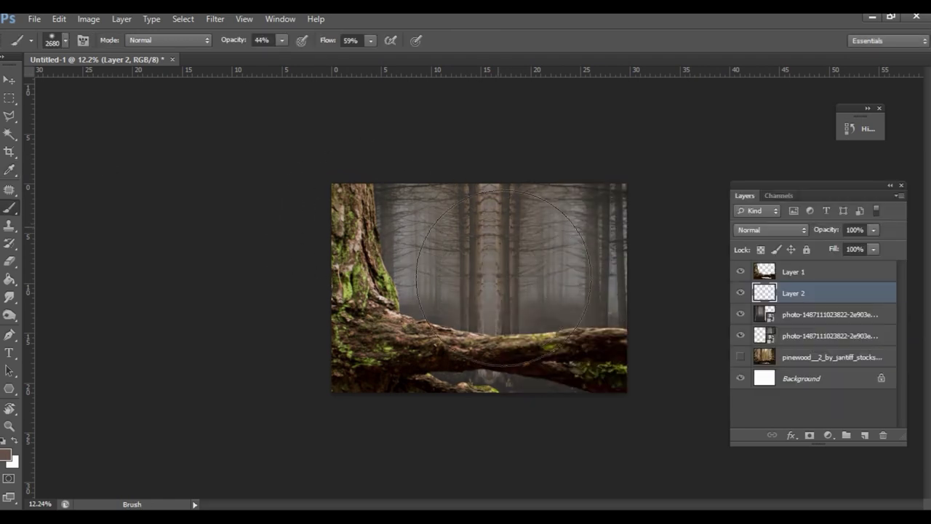
left_click_drag(626, 323, 494, 298)
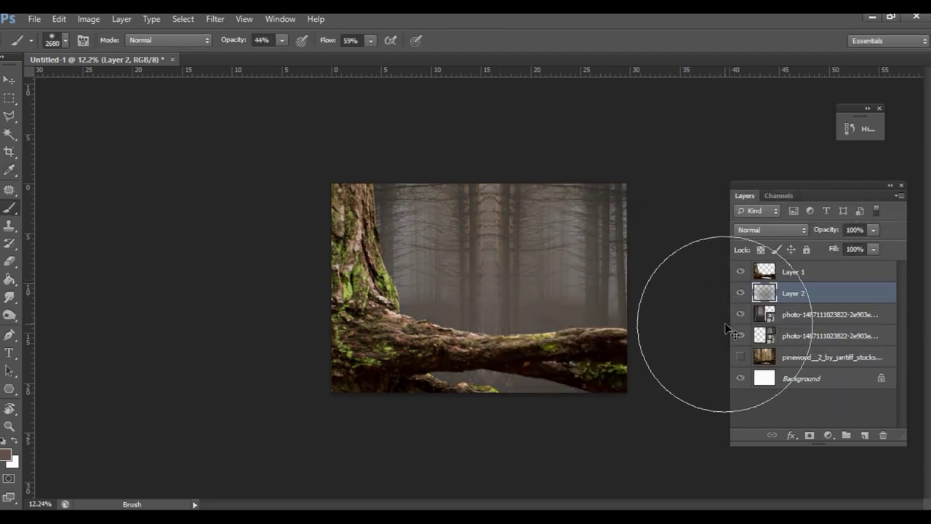
left_click(772, 230)
key("Escape")
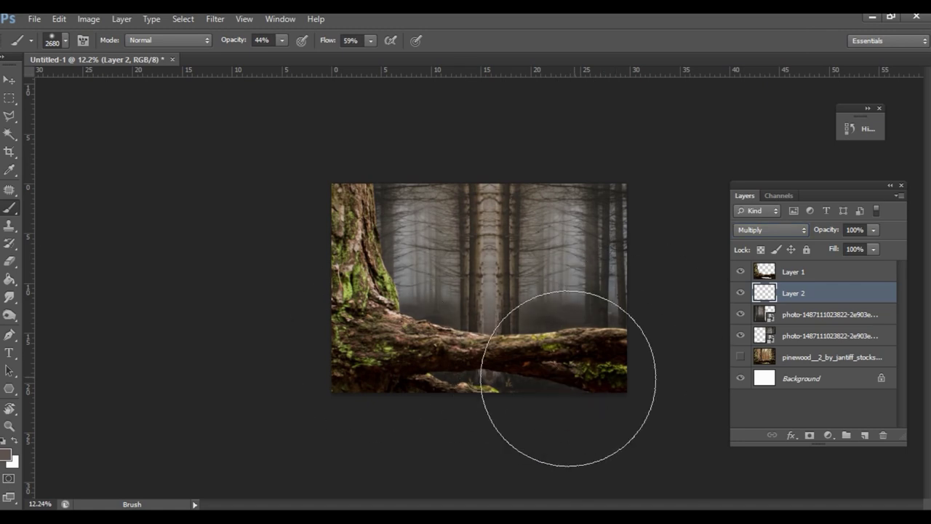
Resize the brush to 1057 px, add a second fog layer, and set light grey with a 2448 px brush.
right_click(477, 289)
type("1057")
key("Return")
key("ctrl+shift+alt+n")
left_click(6, 454)
left_click(858, 194)
right_click(437, 227)
left_click_drag(542, 255, 572, 256)
key("Return")
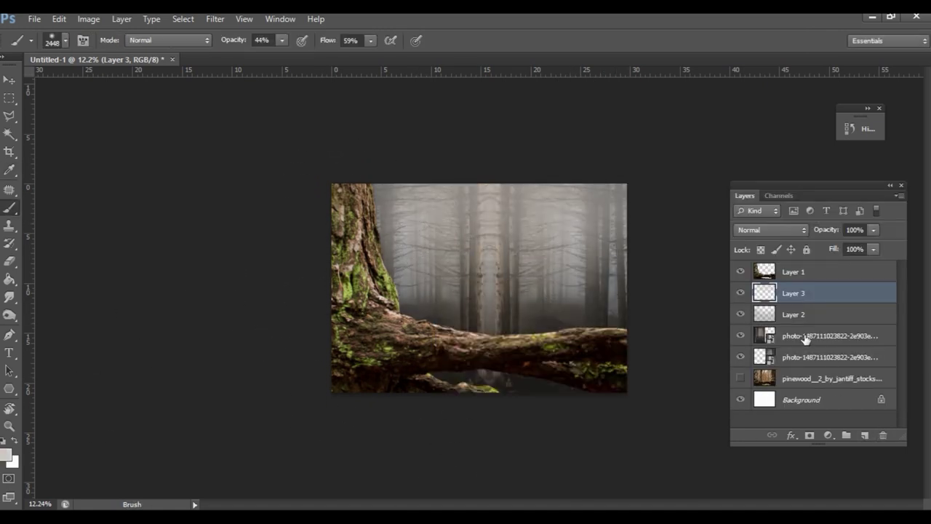
Stretch both misty forest photo layers to fit the canvas, reselect Layer 3, and switch to the image folder.
left_click(830, 335)
left_click(829, 357, "shift")
key("ctrl+t")
left_click_drag(503, 255, 491, 265)
key("Return")
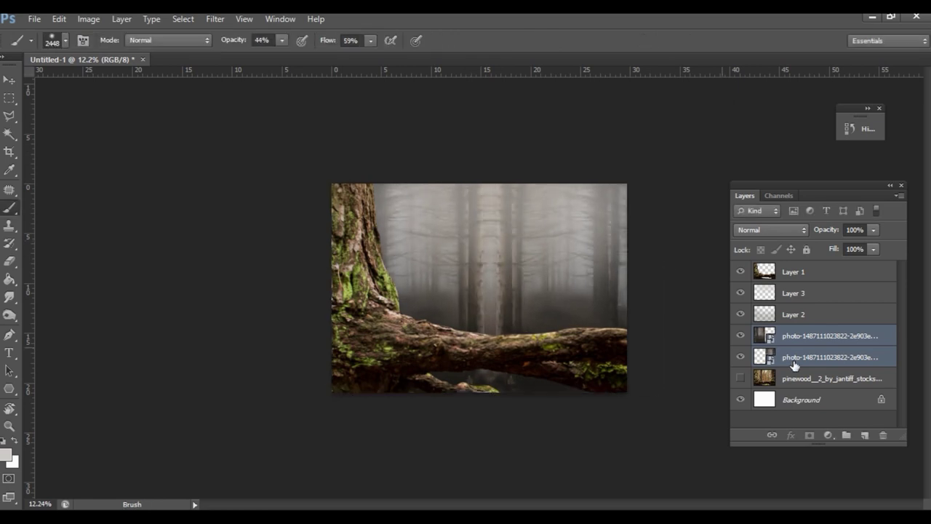
left_click(792, 292)
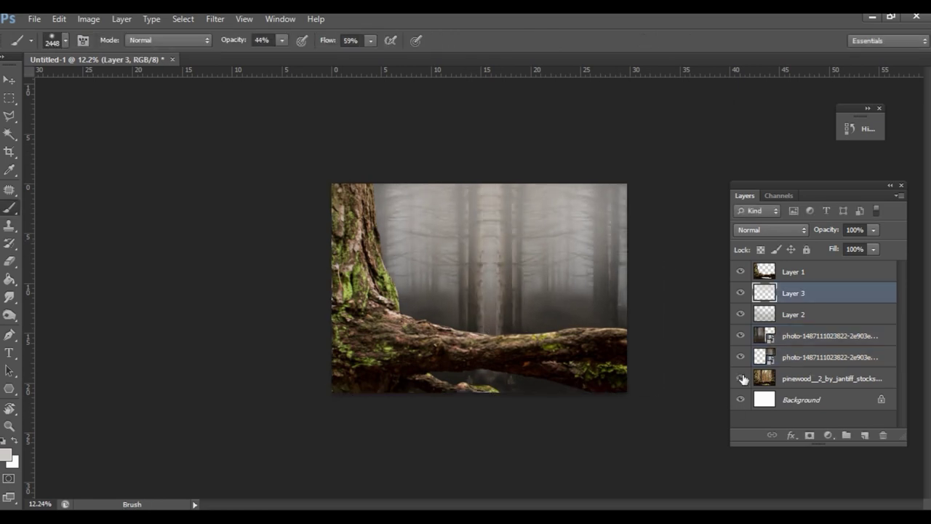
key("alt+Tab")
scroll(415, 312, "down", 5)
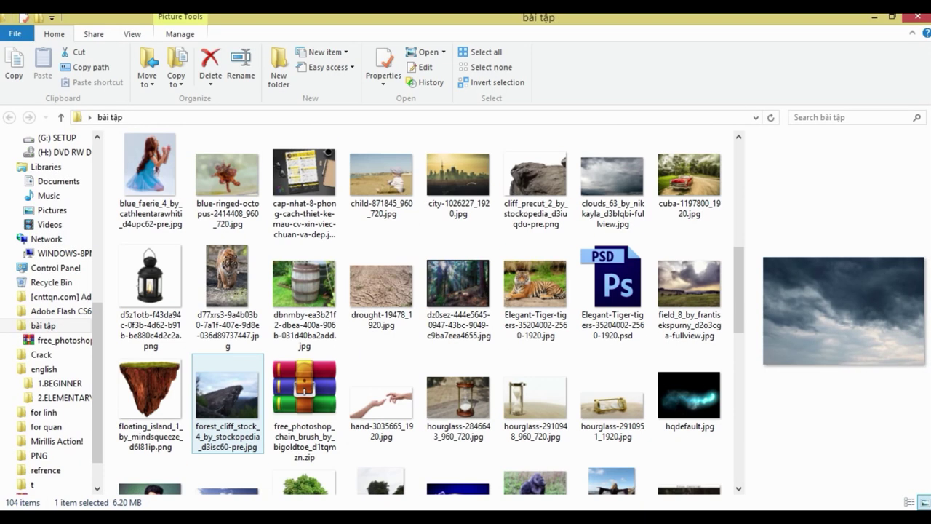
Place the cloud photo from the folder, enlarged over the canvas.
left_click(304, 396)
scroll(414, 313, "down", 10)
key("alt+Tab")
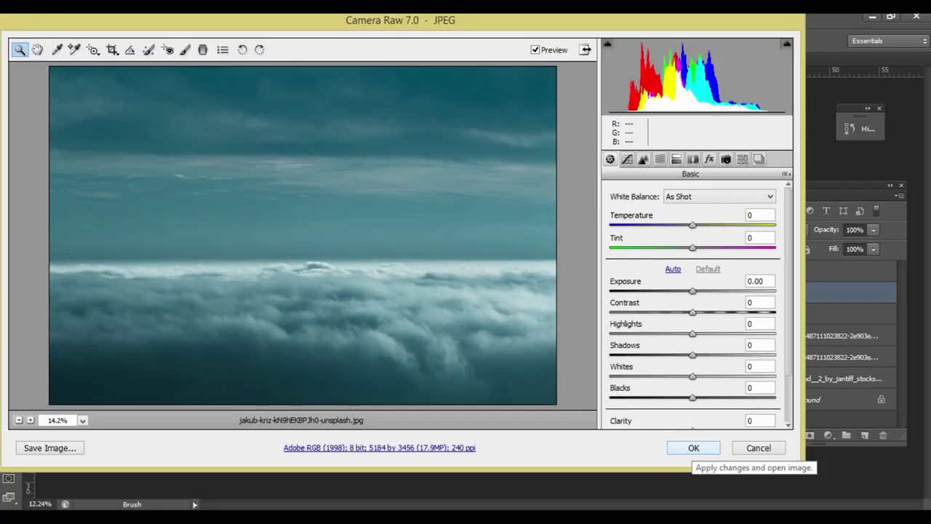
left_click(689, 447)
left_click_drag(625, 387, 677, 407)
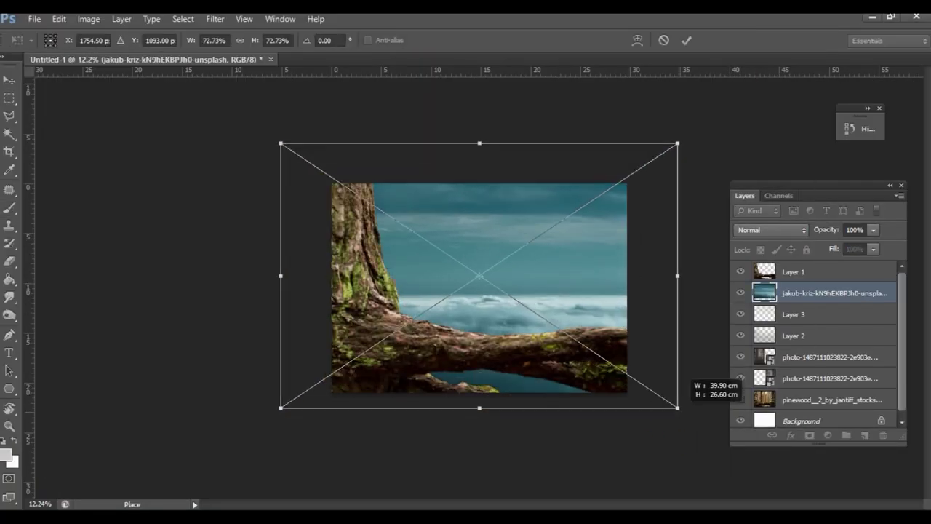
key("Return")
Add a black mask to the cloud photo and reveal blue mist along the forest floor with an 825 px brush.
key("b")
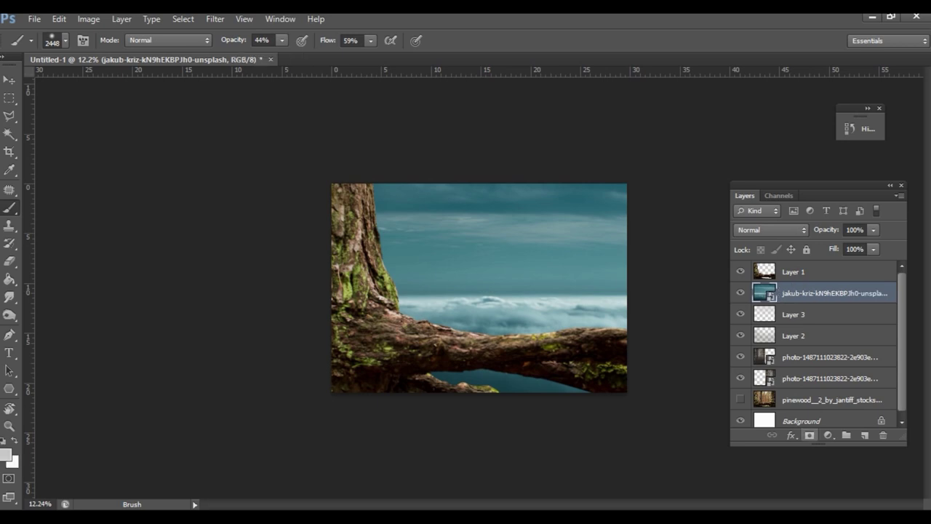
left_click(809, 435, "alt")
right_click(521, 268)
key("Return")
mouse_move(414, 321)
left_mouse_down()
mouse_move(588, 320)
mouse_move(574, 328)
mouse_move(407, 312)
left_mouse_up()
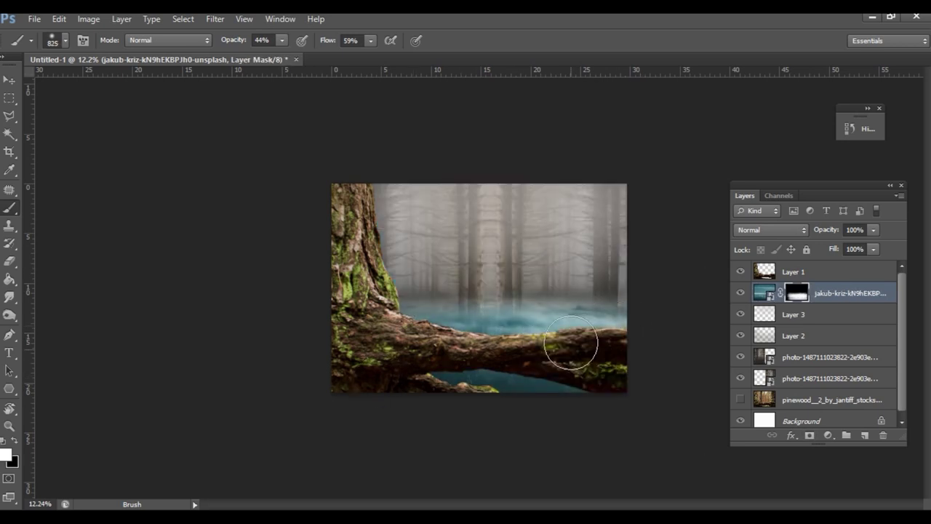
Place a second cloud copy above the trunk cutout, mask it, and paint mist along the bottom edge.
left_click(793, 271)
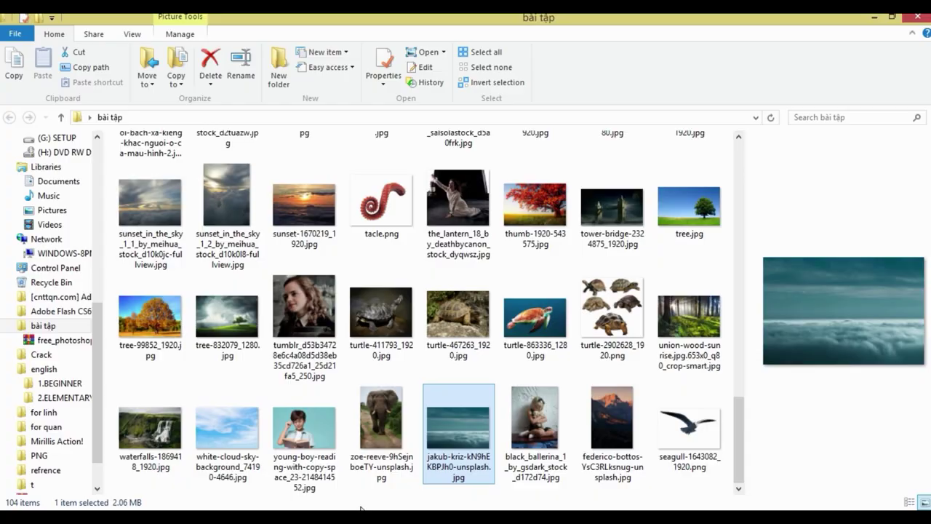
key("ctrl+t")
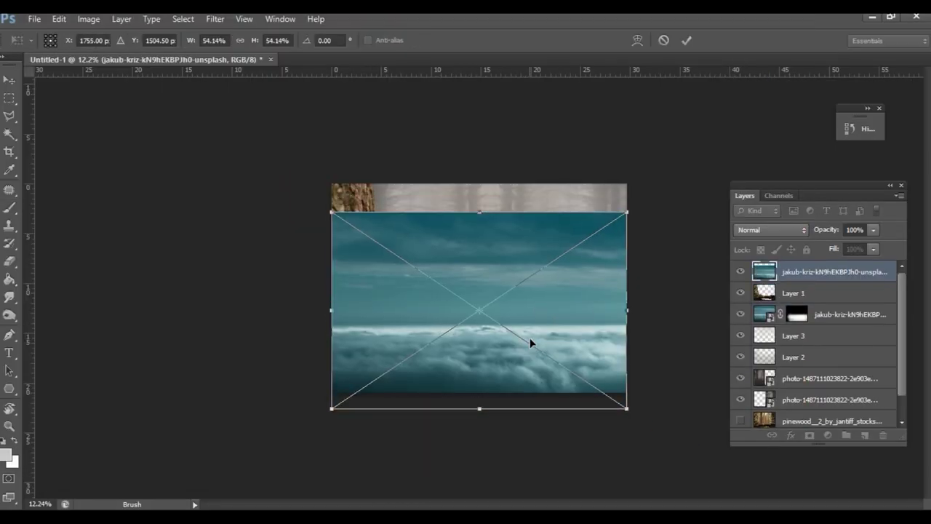
left_click(810, 435, "alt")
mouse_move(376, 387)
left_mouse_down()
mouse_move(536, 393)
mouse_move(619, 378)
mouse_move(349, 371)
left_mouse_up()
mouse_move(473, 374)
left_mouse_down()
mouse_move(618, 368)
mouse_move(364, 357)
left_mouse_up()
Paint black on the mask to hide the mist over the root, then reselect the trunk layer.
scroll(635, 375, "down", 2)
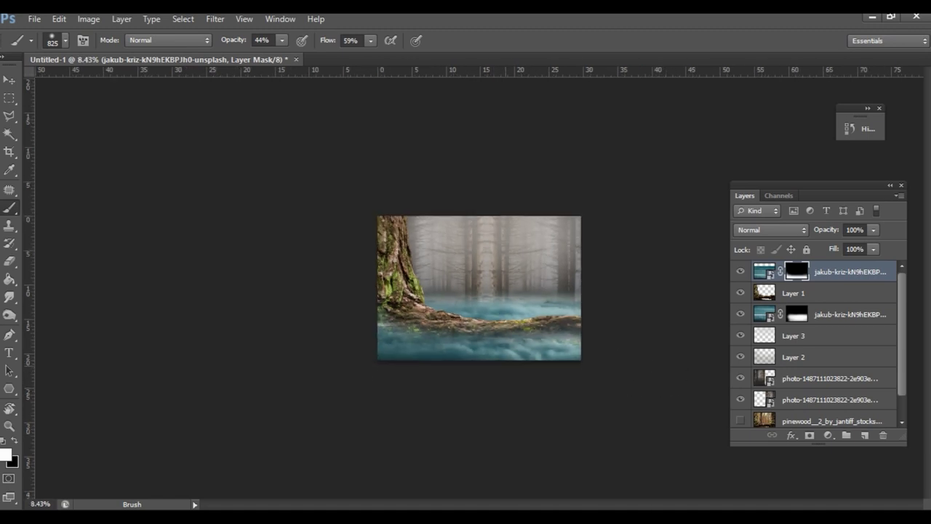
key("x")
left_click_drag(438, 339, 555, 339)
scroll(479, 287, "up", 1)
left_click(793, 292)
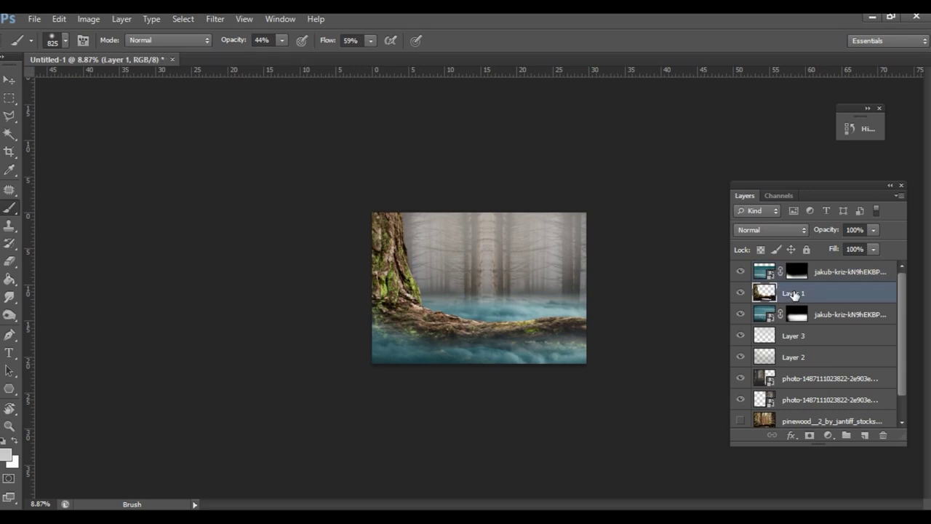
Shift the trunk cutout's colour balance toward cyan.
key("ctrl+b")
left_click_drag(450, 306, 644, 305)
left_click_drag(598, 369, 586, 370)
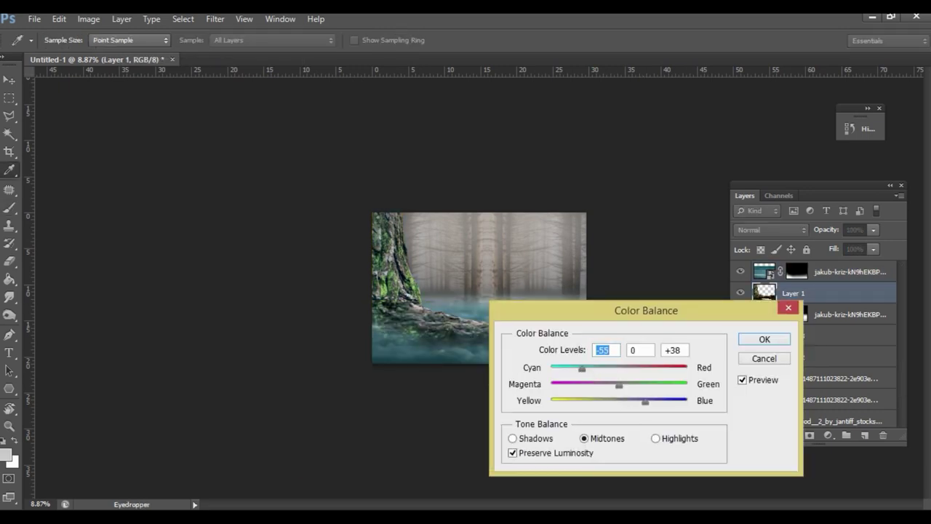
key("Return")
scroll(536, 383, "up", 1)
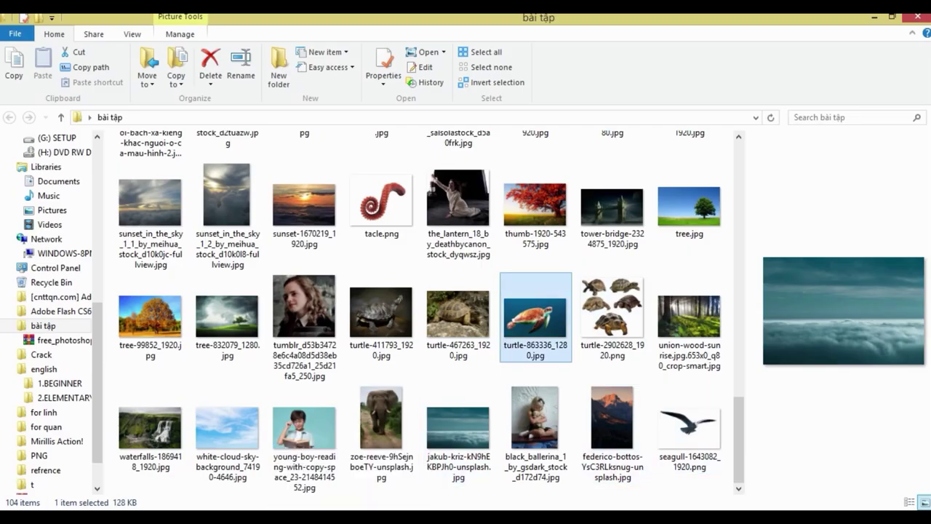
Place the sea turtle photo into the composition and rasterize its layer.
left_click_drag(535, 316, 514, 296)
key("Return")
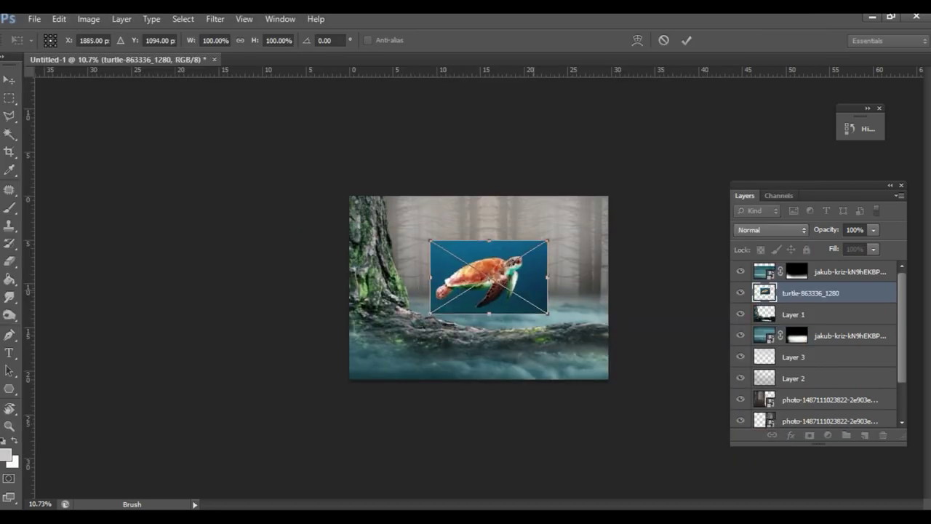
key("Return")
key("p")
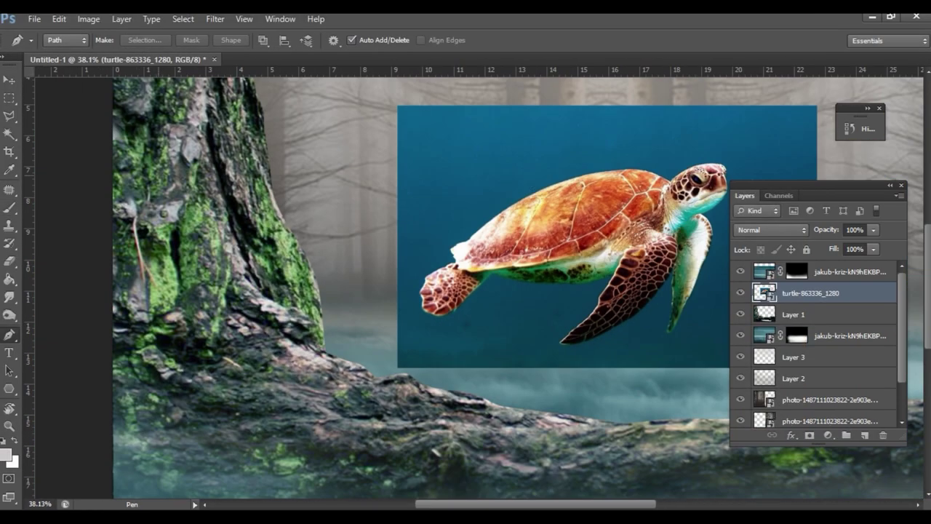
key("b")
left_click(491, 226)
key("Return")
Select the turtle's blue background with the Magic Wand, feather it and delete it.
key("w")
left_click(561, 311)
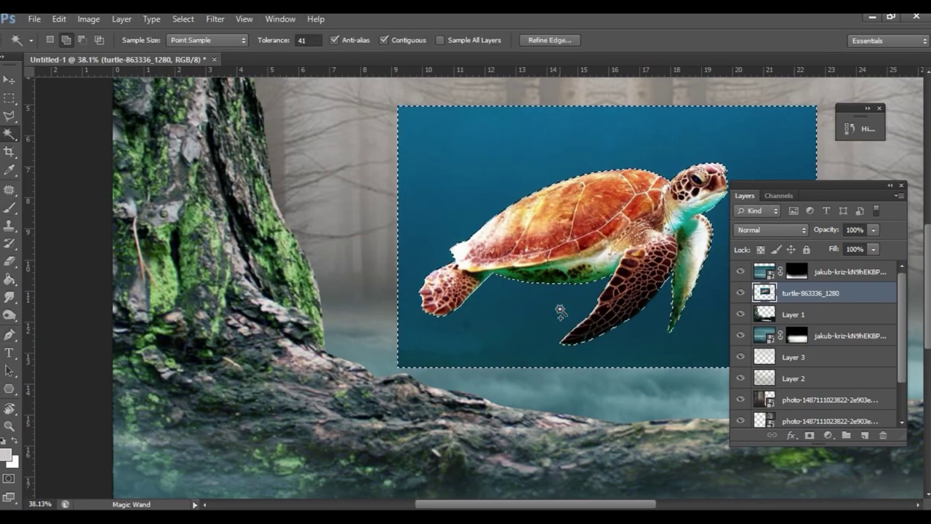
scroll(513, 340, "up", 5)
key("shift+F6")
key("Return")
key("Delete")
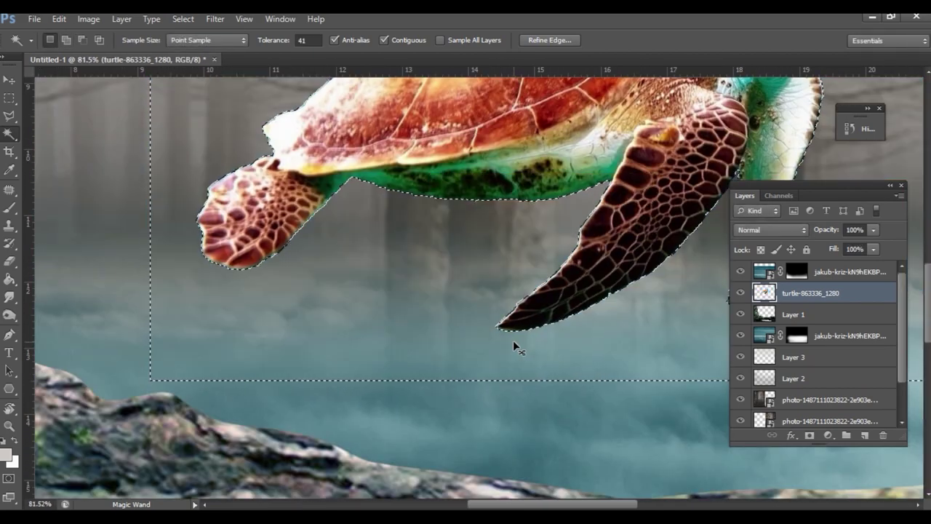
key("ctrl+d")
Resize and tilt the turtle over the mossy log.
key("ctrl+t")
scroll(513, 340, "down", 3)
scroll(513, 340, "down", 2)
mouse_move(626, 342)
left_mouse_down()
mouse_move(691, 320)
mouse_move(727, 322)
left_mouse_up()
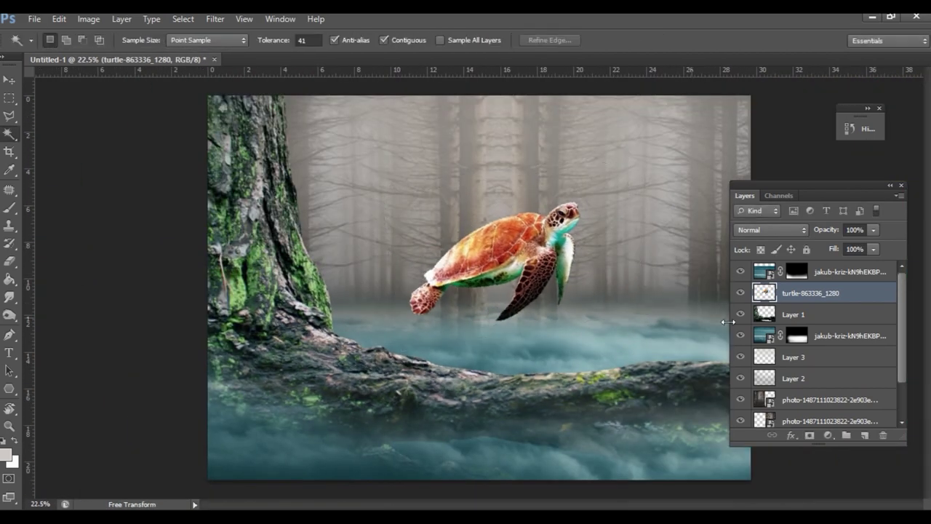
key("Return")
double_click(797, 272)
Paint white on the top fog layer's mask to reveal more fog across the lower scene.
key("b")
key("x")
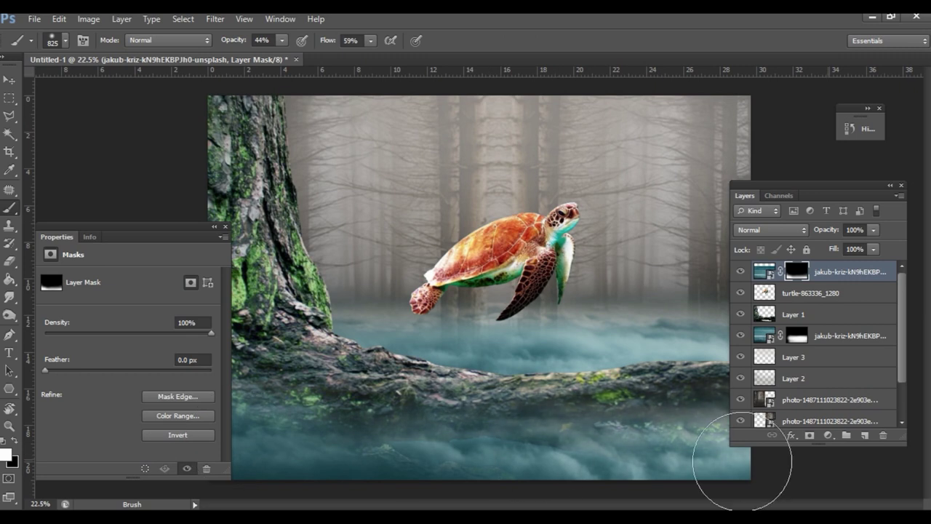
scroll(669, 476, "down", 2)
mouse_move(444, 313)
left_mouse_down()
mouse_move(519, 323)
mouse_move(329, 353)
left_mouse_up()
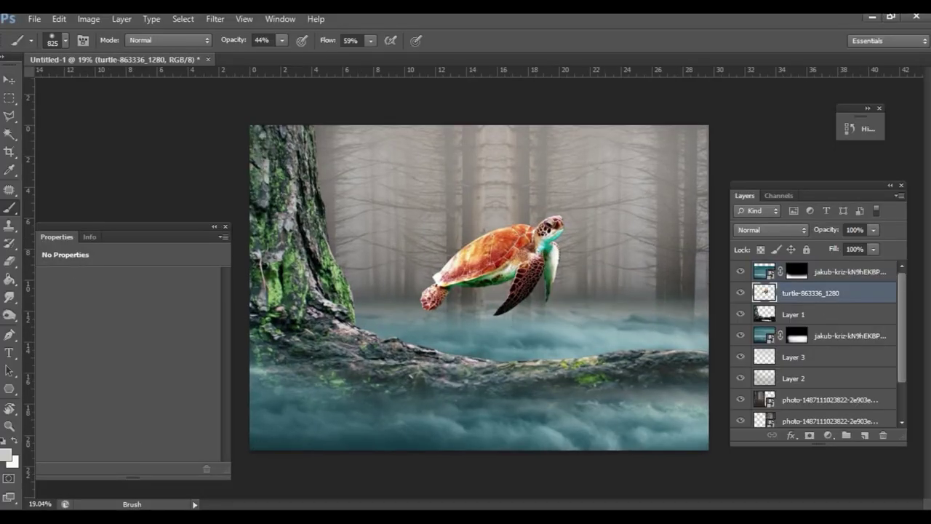
Enlarge the turtle further and position it floating above the log.
key("ctrl+t")
left_click_drag(661, 342, 668, 449)
left_click_drag(668, 230, 717, 131)
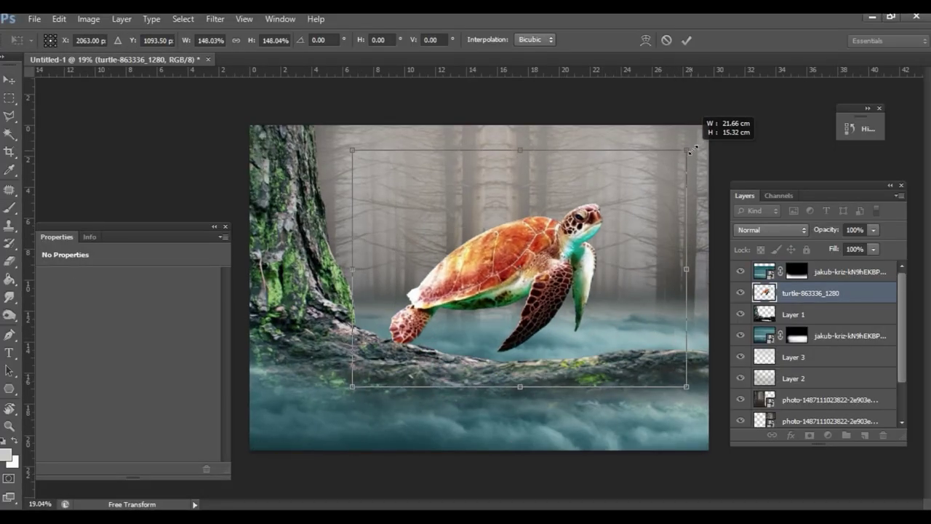
left_click_drag(631, 388, 589, 284)
key("Return")
left_click(306, 451)
Place the girl-with-teddy photo over the turtle, scaled to about 29%.
left_click_drag(488, 416, 480, 291)
left_click(692, 447)
left_click_drag(603, 405, 683, 251)
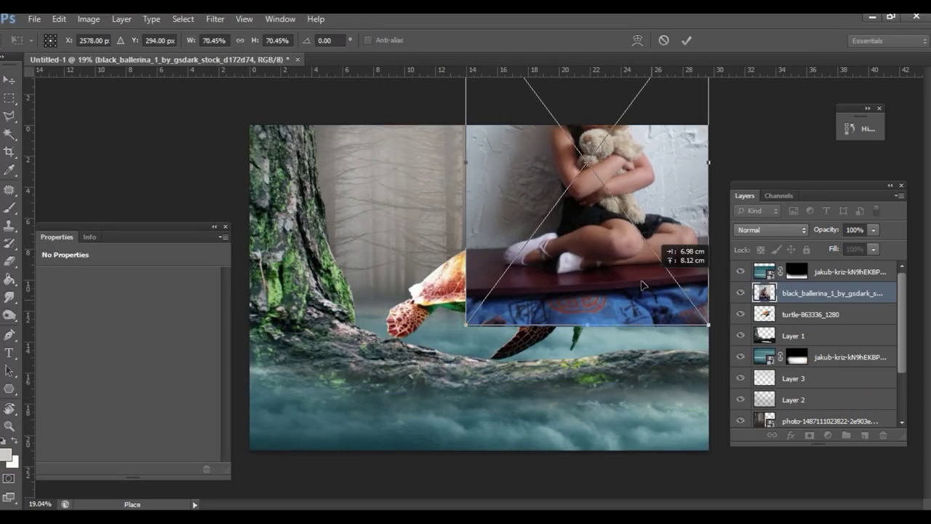
mouse_move(623, 87)
left_mouse_down()
mouse_move(484, 287)
mouse_move(578, 146)
left_mouse_up()
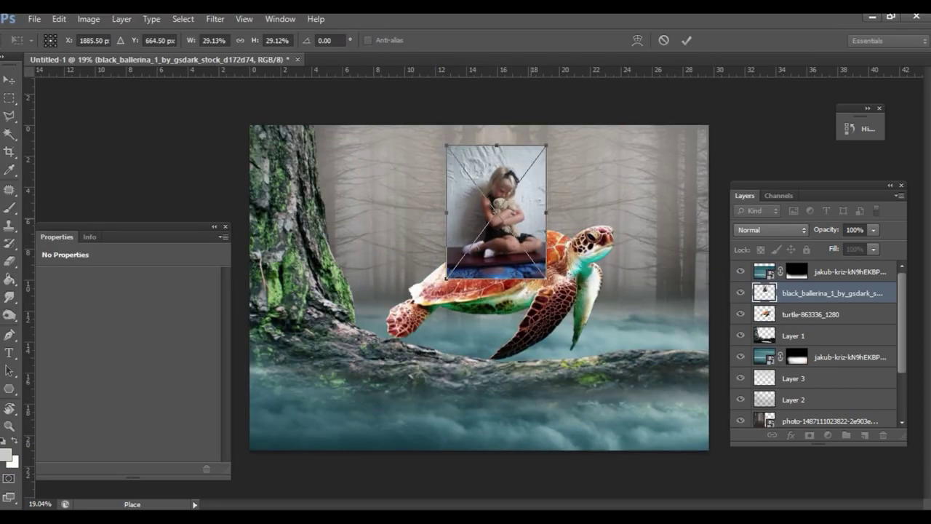
key("Return")
scroll(436, 240, "up", 5)
Trace the girl's outline with the Pen tool from her foot up around her hair and bow.
key("p")
left_click(453, 331)
scroll(427, 335, "down", 2)
mouse_move(426, 334)
left_mouse_down()
mouse_move(601, 235)
mouse_move(578, 332)
left_mouse_up()
left_click_drag(596, 263, 598, 240)
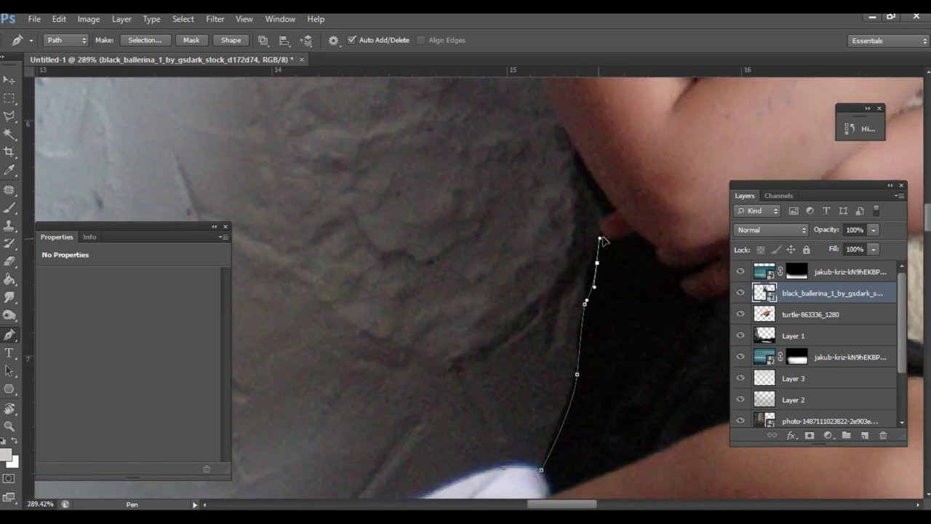
left_click_drag(633, 182, 640, 392)
mouse_move(574, 100)
left_mouse_down()
mouse_move(582, 87)
mouse_move(625, 349)
left_mouse_up()
left_click_drag(630, 214, 582, 364)
mouse_move(583, 174)
left_mouse_down()
mouse_move(649, 107)
mouse_move(449, 193)
left_mouse_up()
left_click_drag(566, 207, 598, 216)
left_click_drag(591, 252, 506, 172)
left_click_drag(552, 151, 575, 179)
left_click_drag(609, 214, 567, 90)
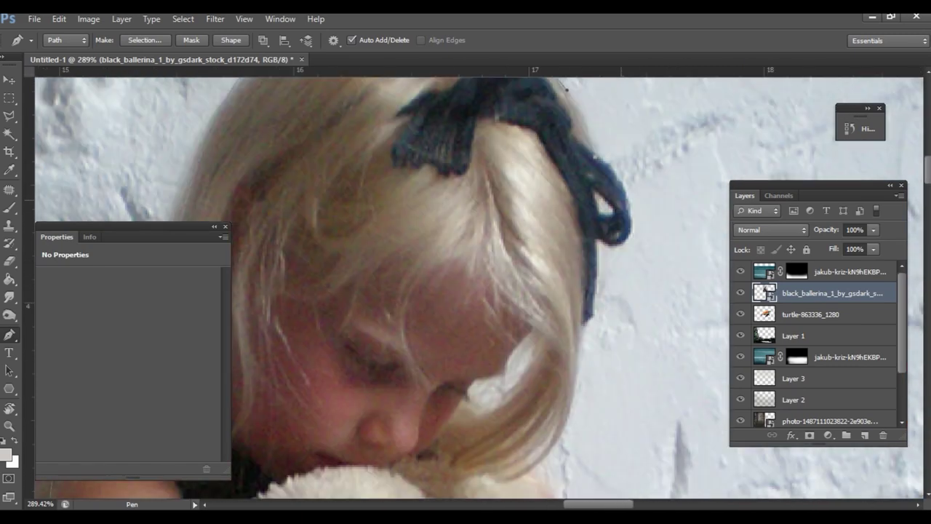
Continue the Pen path around the teddy, arm, dress, legs and ballet shoe heel.
mouse_move(590, 324)
left_mouse_down()
mouse_move(609, 264)
mouse_move(564, 253)
left_mouse_up()
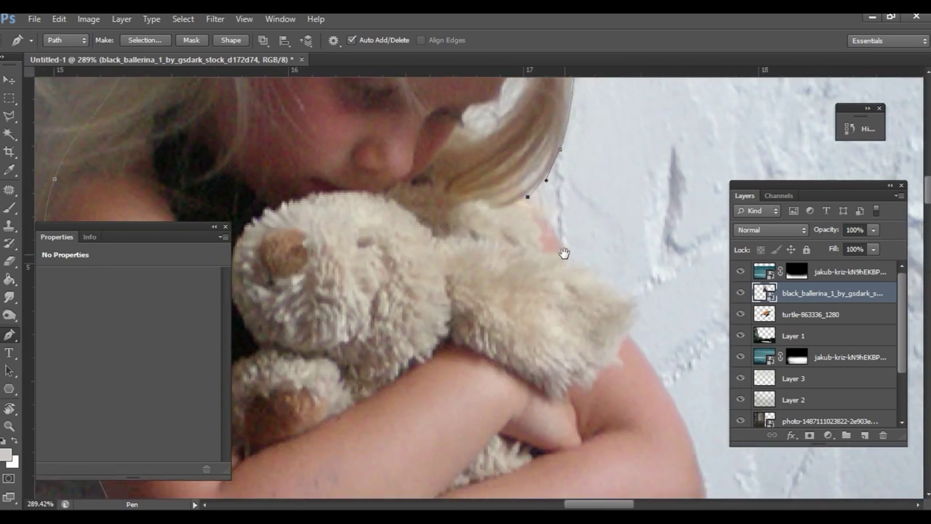
left_click(632, 329)
left_click_drag(705, 454, 640, 299)
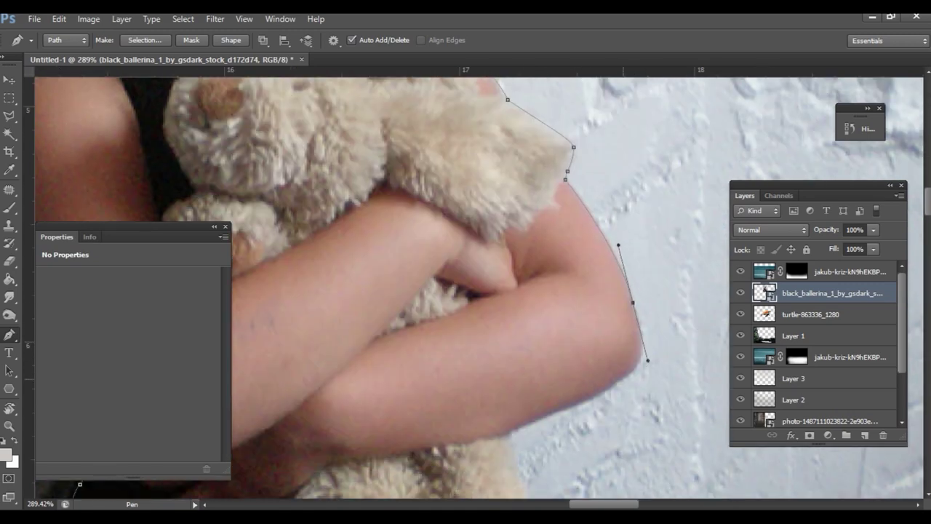
left_click_drag(515, 444, 624, 318)
left_click_drag(637, 384, 564, 220)
left_click_drag(613, 281, 615, 308)
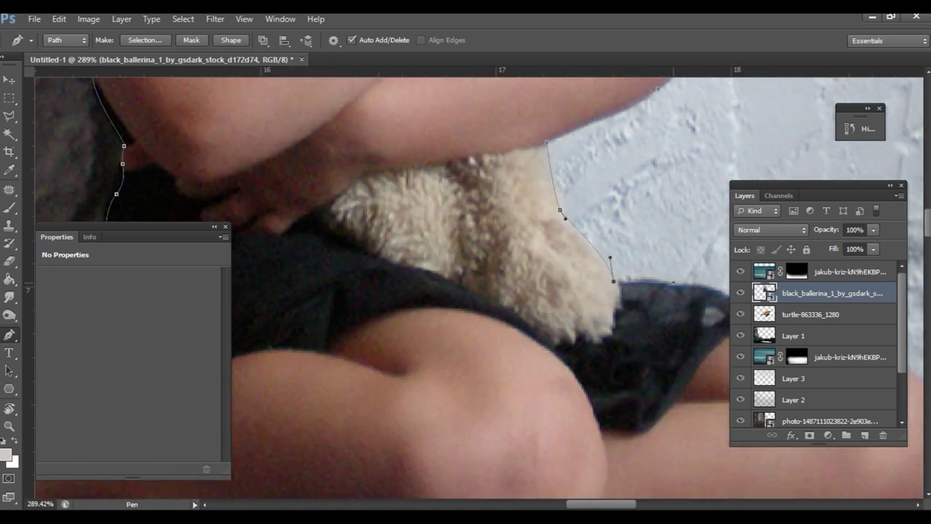
left_click_drag(691, 328, 492, 253)
left_click(590, 238)
left_click_drag(648, 269, 531, 164)
left_click_drag(615, 210, 627, 239)
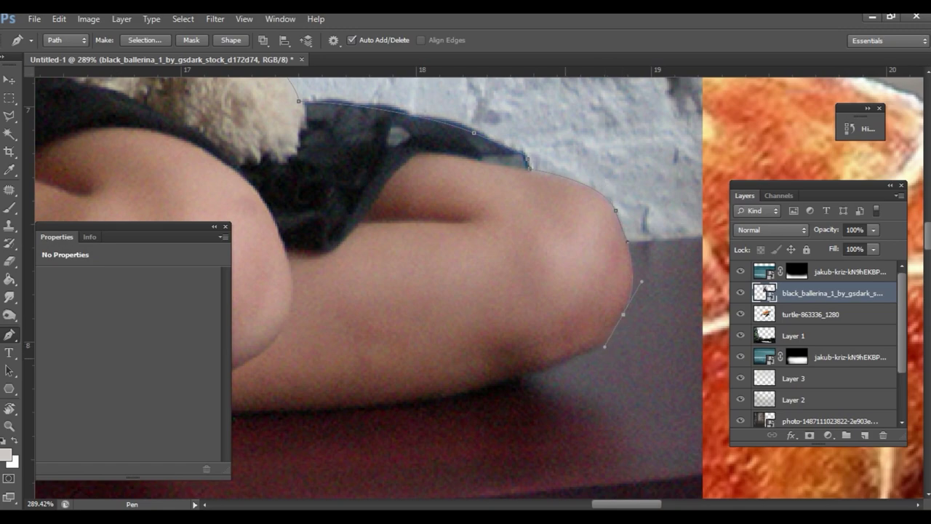
left_click_drag(563, 363, 528, 373)
left_click_drag(385, 428, 501, 357)
left_click_drag(371, 346, 370, 363)
scroll(515, 356, "up", 3)
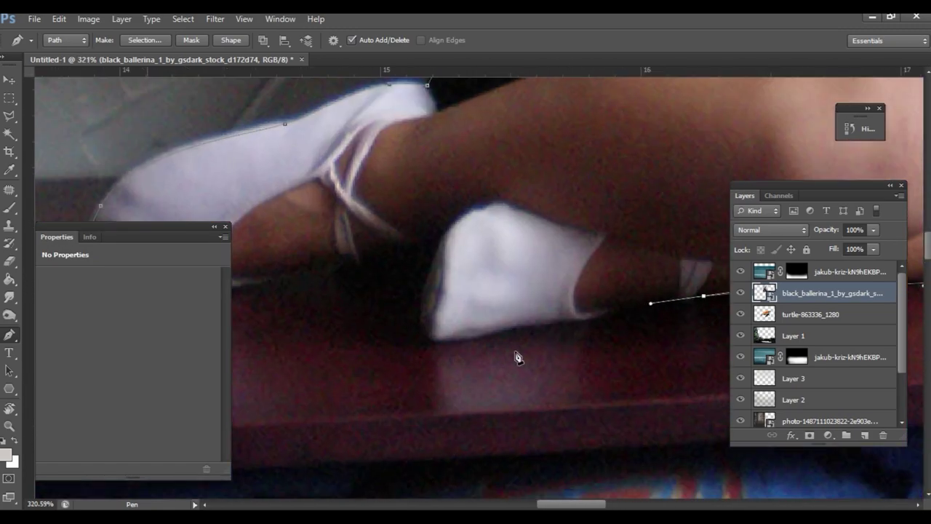
scroll(308, 295, "down", 3)
scroll(426, 315, "up", 2)
left_click_drag(506, 290, 503, 358)
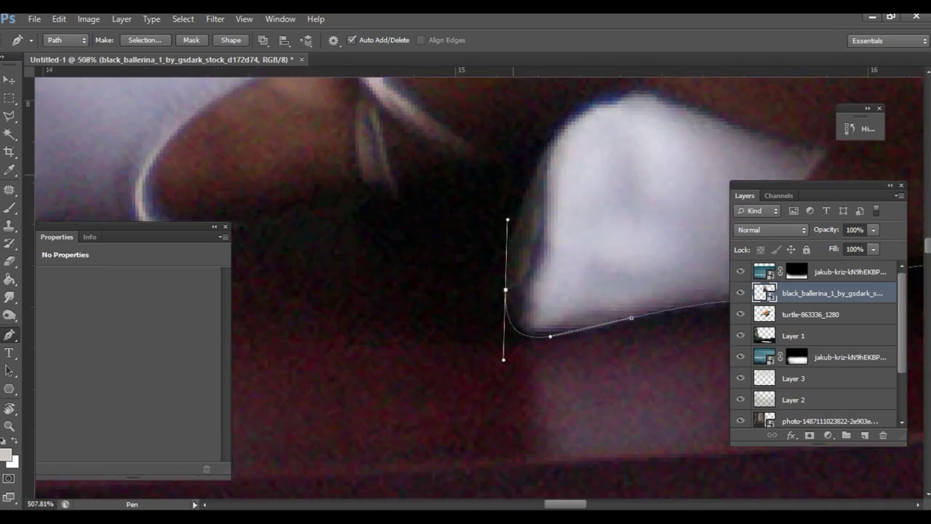
scroll(378, 205, "down", 3)
scroll(426, 222, "up", 2)
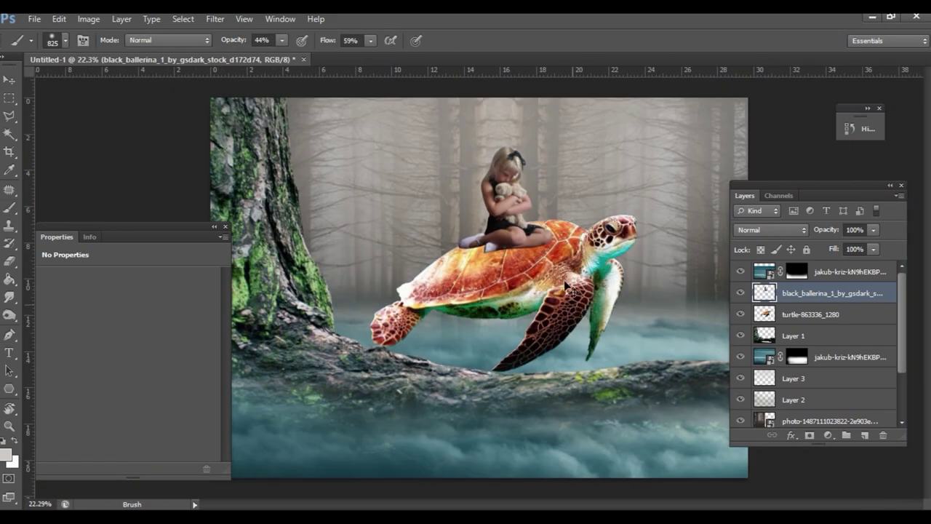
Enlarge the girl to 106%, then scale girl and turtle together to 115% and reposition.
key("ctrl+t")
left_click_drag(520, 214, 534, 195)
scroll(479, 286, "down", 3)
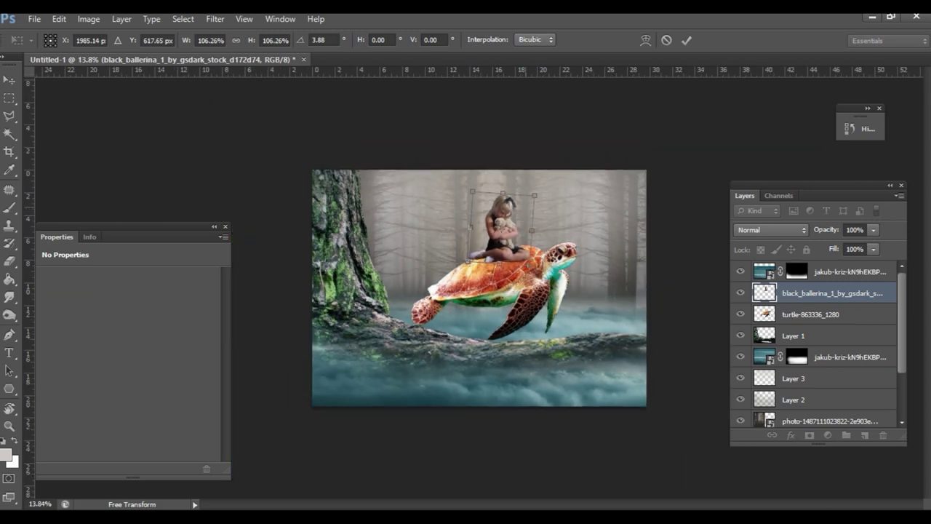
key("Return")
left_click(767, 315, "ctrl")
key("ctrl+t")
left_click_drag(585, 219, 640, 174)
left_click_drag(510, 351, 520, 351)
key("Return")
Preview the smoke clouds and open book photos in the image folder.
left_click(306, 451)
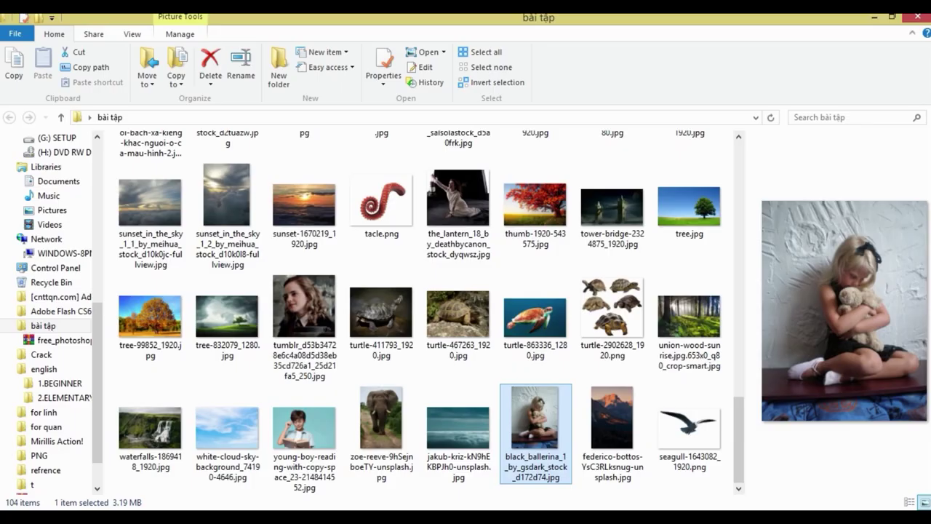
scroll(429, 313, "up", 3)
left_click(459, 371)
scroll(429, 313, "up", 1)
left_click(381, 291)
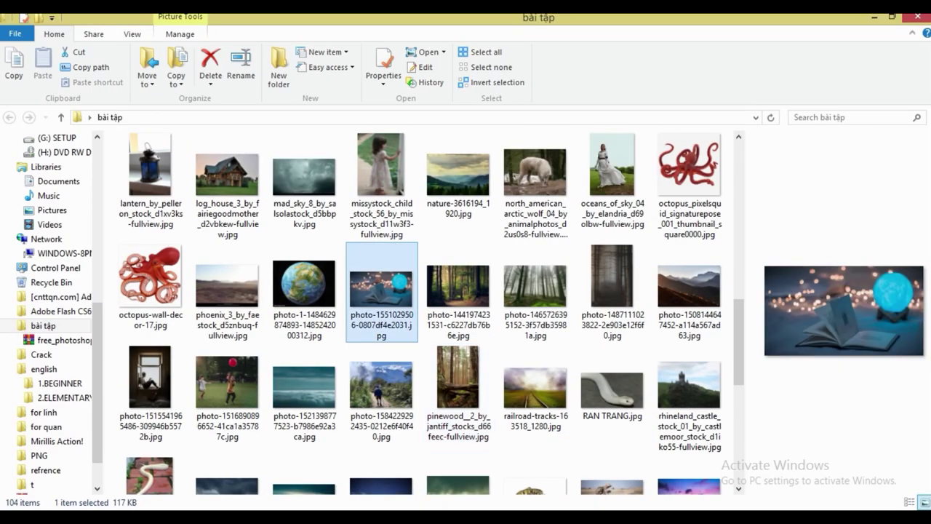
scroll(382, 291, "up", 5)
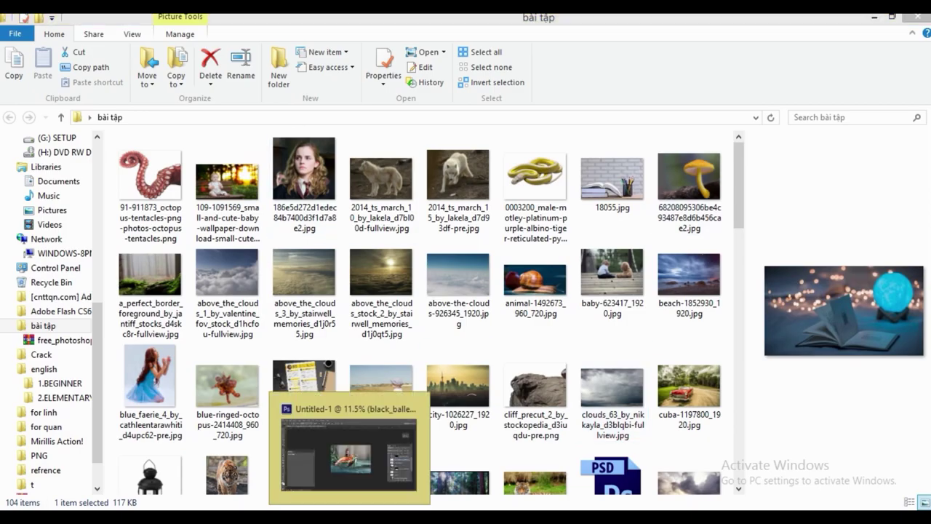
left_click(349, 451)
scroll(536, 387, "up", 1)
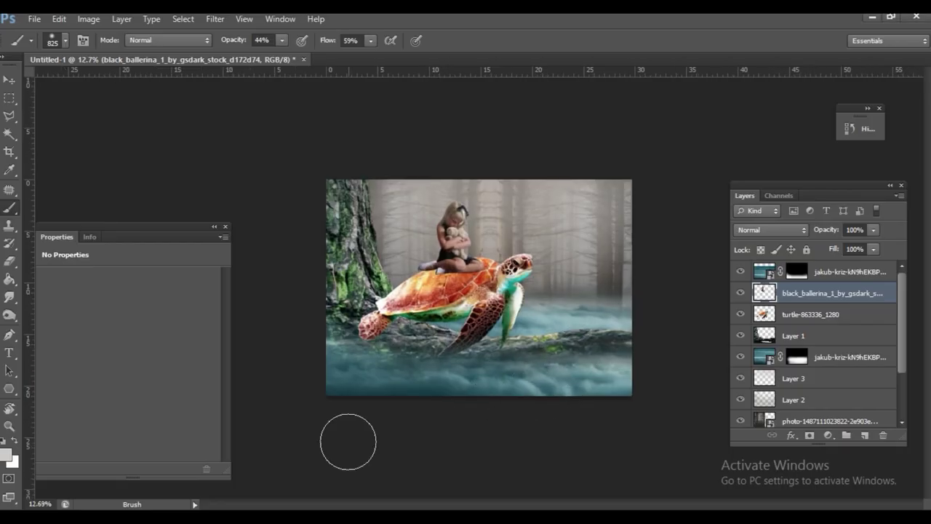
Drag the beach-1852930 photo onto the composition and confirm the import.
key("alt+Tab")
left_click(381, 276)
left_click(689, 277)
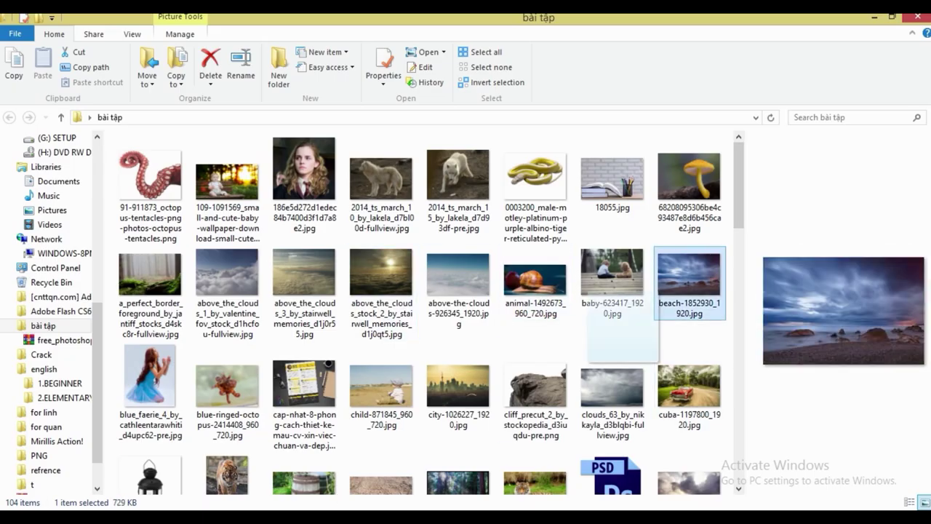
left_click_drag(622, 342, 521, 247)
left_click(701, 447)
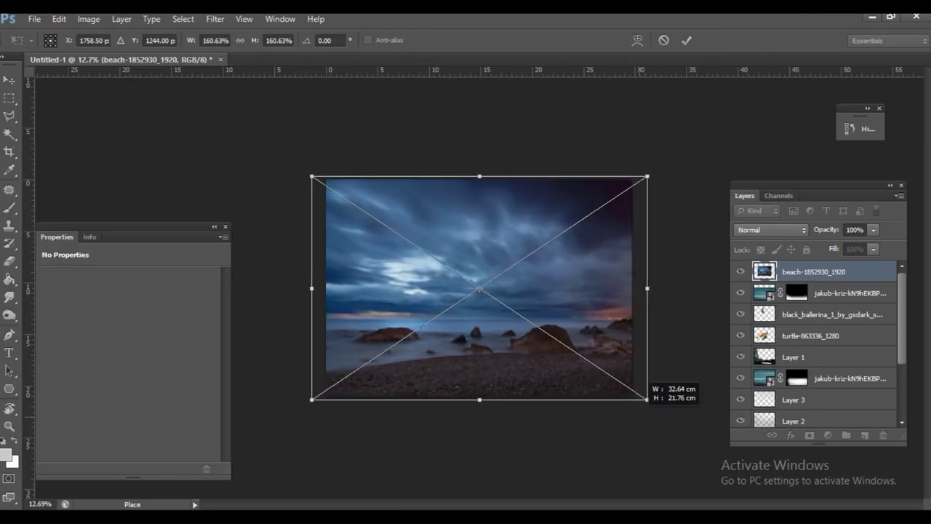
Move the beach layer below the turtle and paint its black mask into fog.
key("Return")
left_click_drag(813, 272, 804, 368)
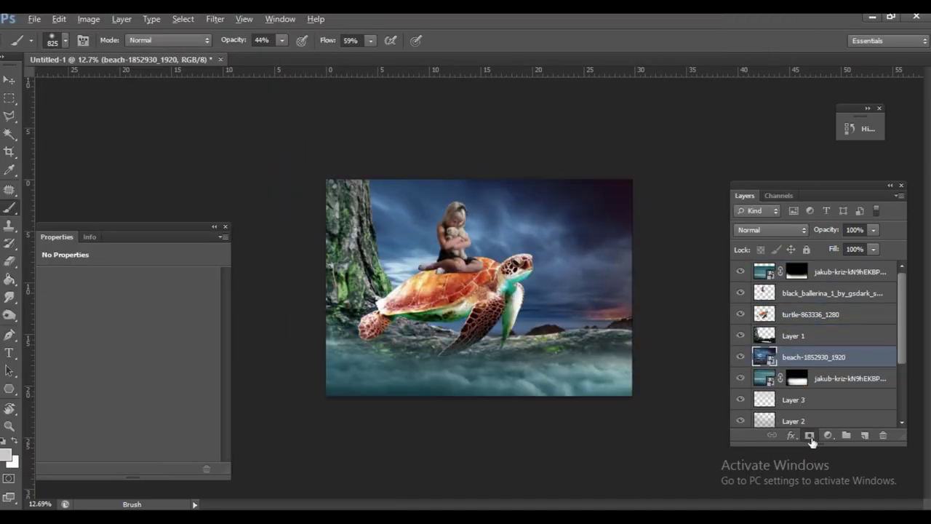
left_click(809, 434, "alt")
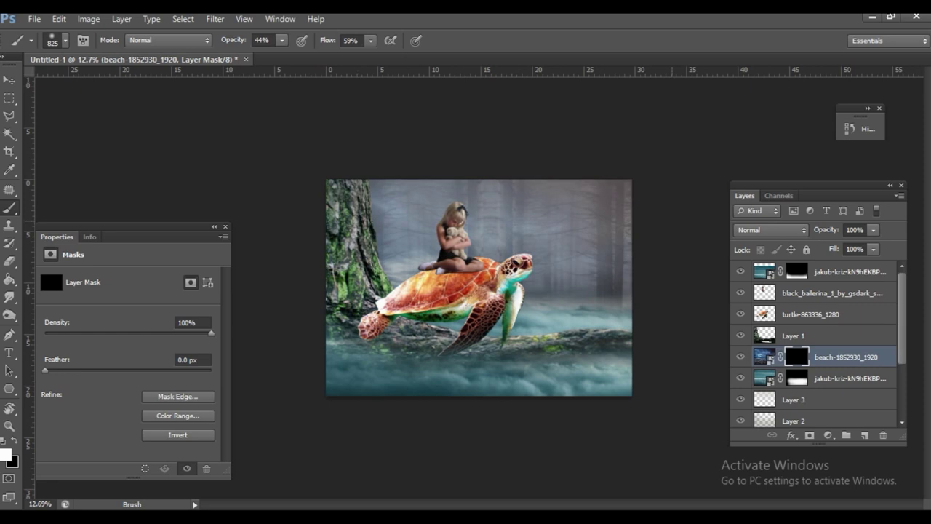
left_click_drag(527, 316, 611, 313)
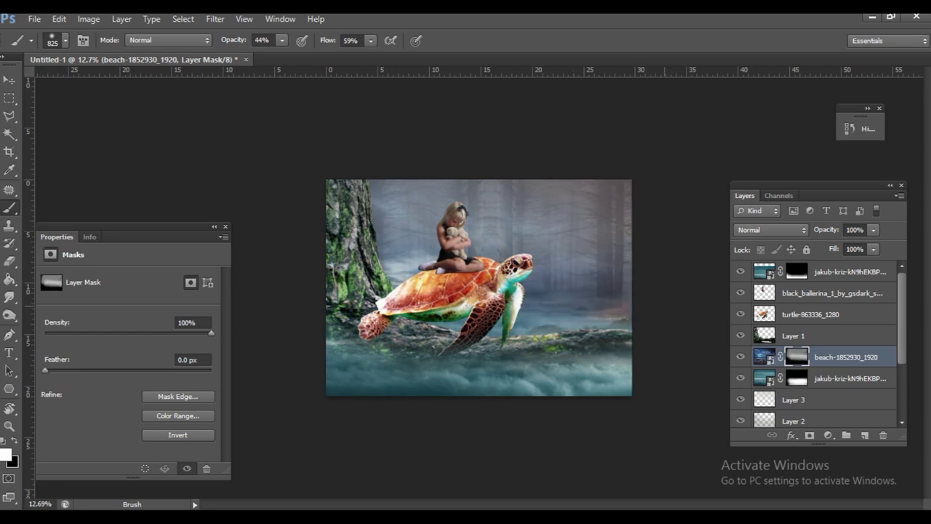
key("x")
left_click_drag(626, 214, 386, 215)
left_click_drag(495, 251, 597, 254)
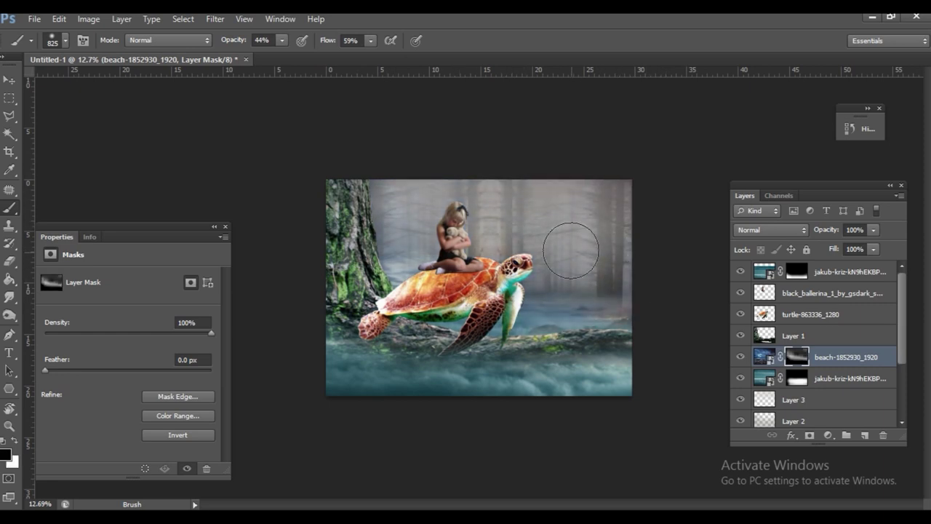
Shift the turtle's midtones toward blue with Color Balance.
left_click(837, 314)
key("ctrl+b")
left_click_drag(619, 402, 651, 402)
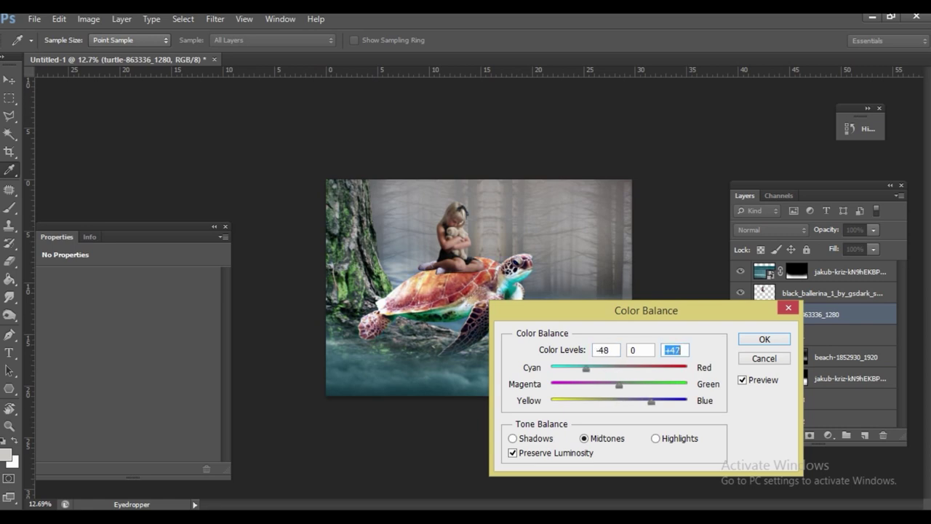
left_click(764, 339)
Add a blue Solid Color fill layer set to Multiply at about 25% opacity.
left_click(837, 272)
left_click(828, 435)
left_click(808, 139)
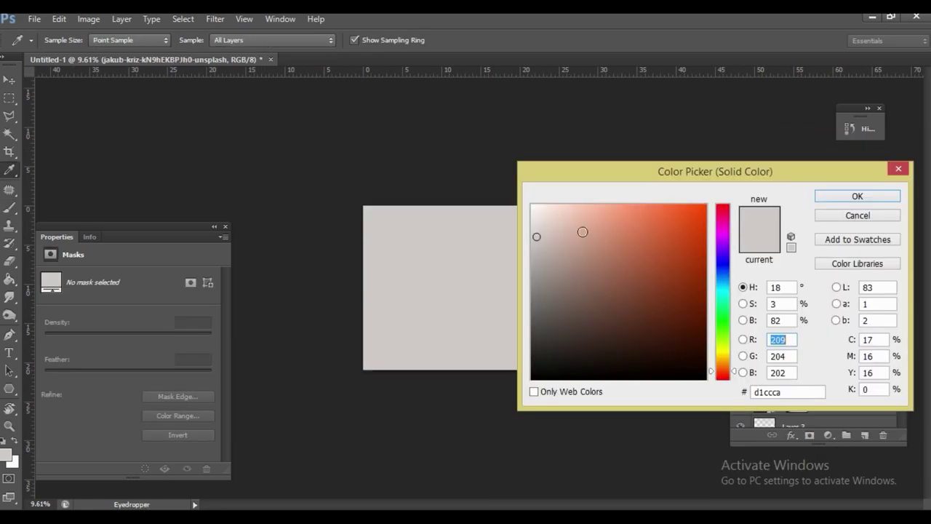
left_click(853, 197)
left_click(771, 230)
left_click(757, 348)
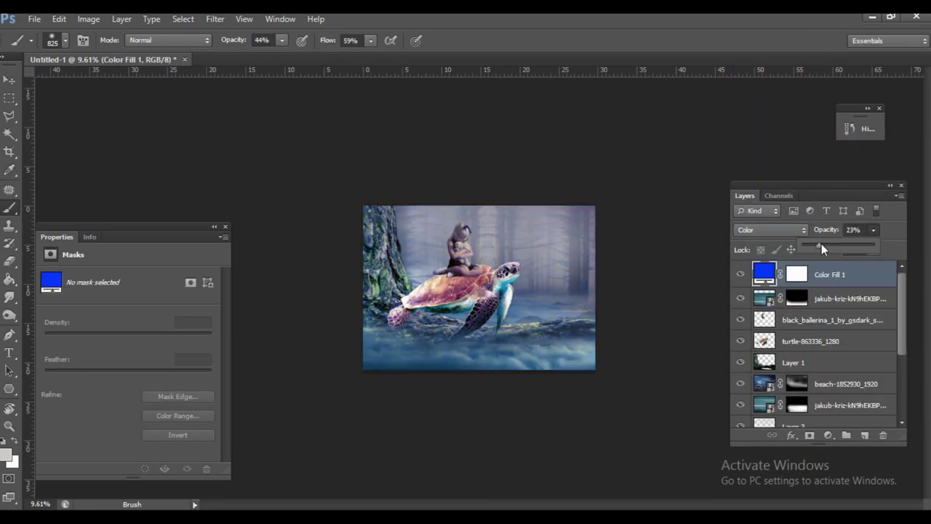
left_click_drag(822, 248, 824, 249)
key("ctrl+plus")
key("ctrl+plus")
left_click(771, 230)
left_click(769, 56)
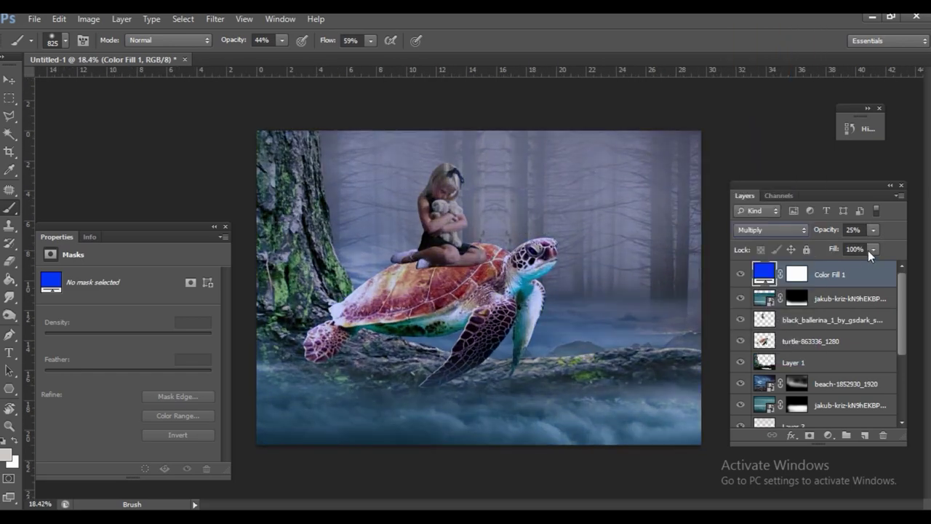
key("ctrl+plus")
left_click(810, 340)
left_click(865, 435)
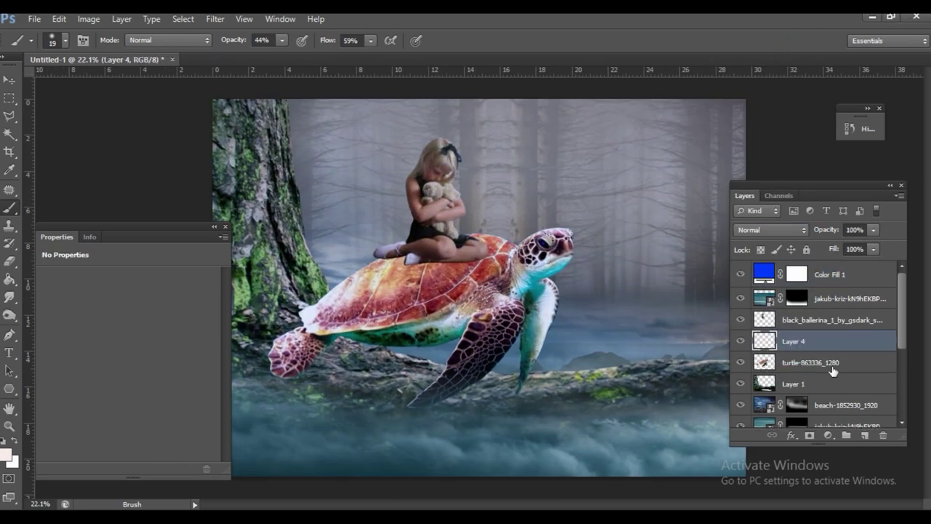
On a Multiply layer clipped to the turtle, shade the shell's lower edge and top.
left_click(771, 230)
left_click(760, 66)
left_click(6, 454)
left_click(829, 195)
right_click(411, 273)
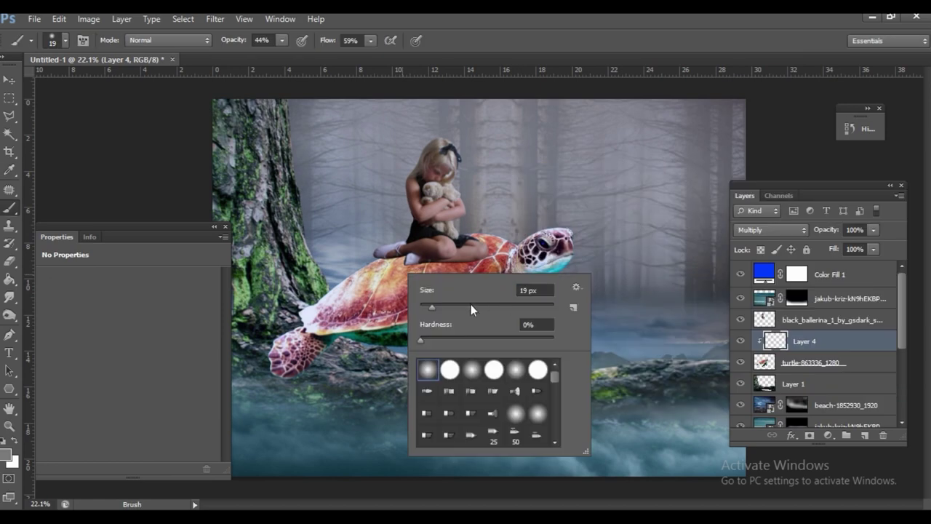
left_click_drag(480, 303, 498, 303)
key("bracketright")
key("bracketright")
key("bracketright")
mouse_move(315, 319)
left_mouse_down()
mouse_move(479, 314)
mouse_move(561, 263)
left_mouse_up()
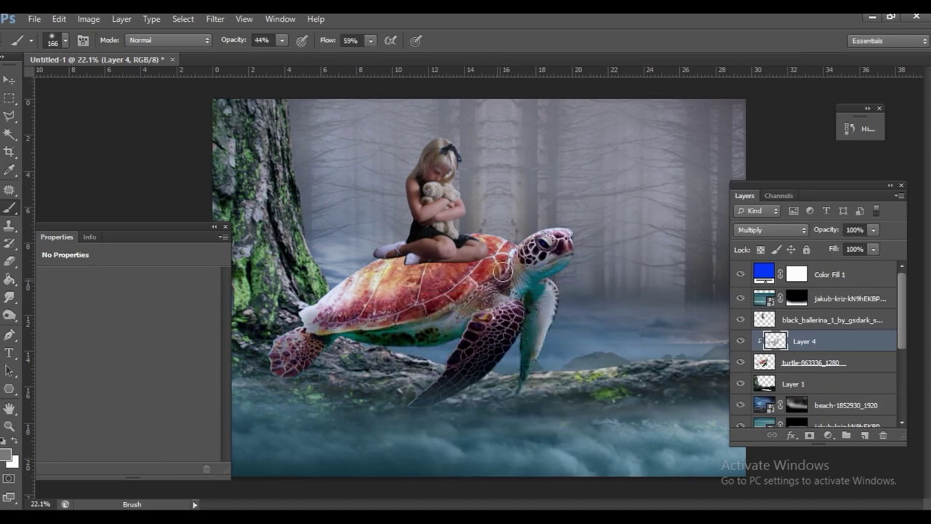
left_click_drag(358, 281, 480, 298)
Pick a darker shading colour and add another clipped Multiply layer with a 95 px brush.
left_click(8, 455)
key("Return")
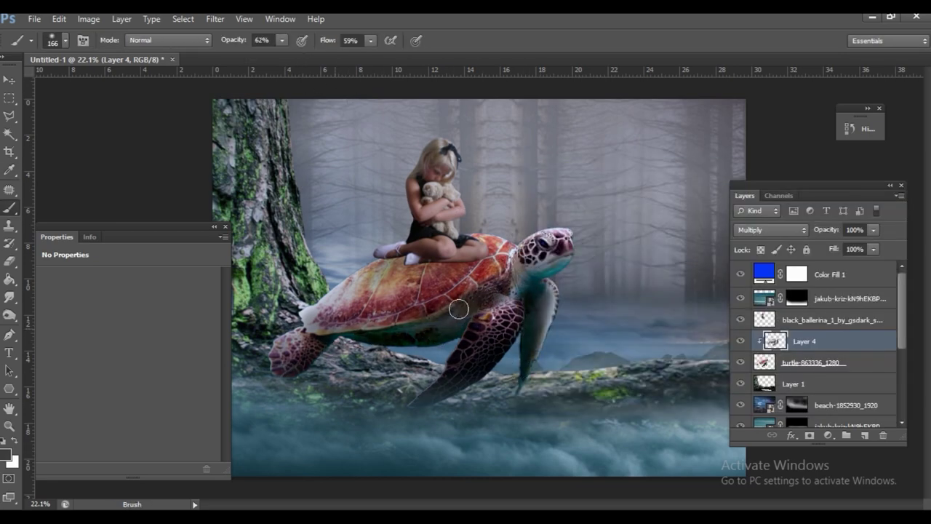
scroll(486, 260, "down", 3)
left_click(864, 435)
left_click(771, 229)
left_click(764, 59)
scroll(466, 255, "up", 7)
right_click(466, 265)
type("95")
key("Return")
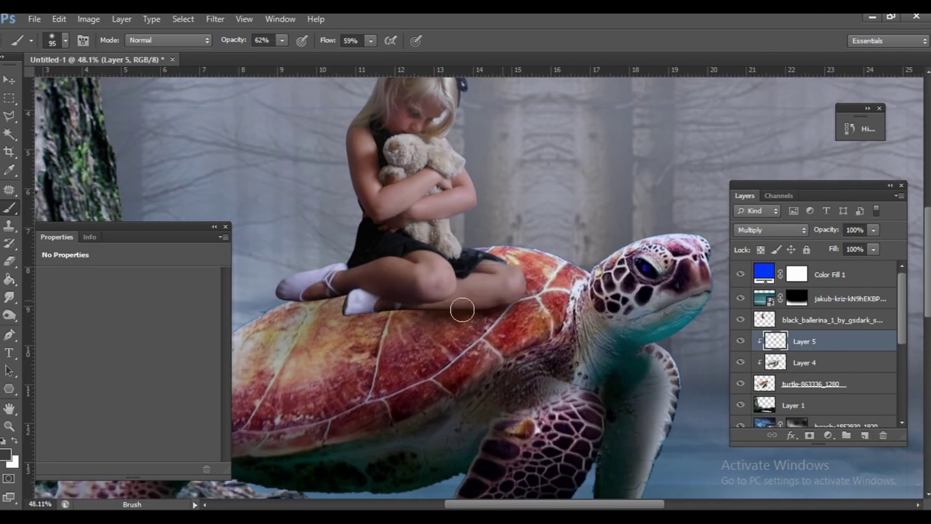
Resize the shading layer with Free Transform and return to the Brush.
scroll(408, 273, "down", 3)
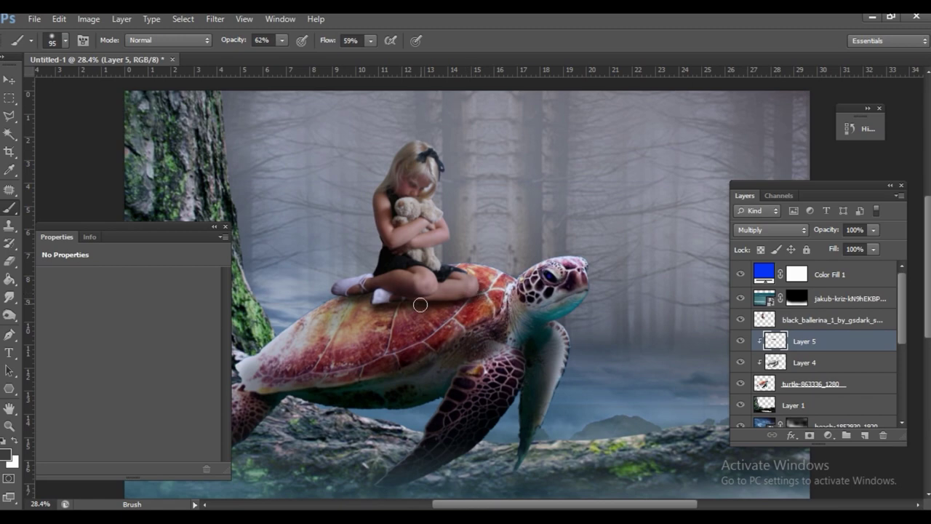
scroll(496, 283, "down", 2)
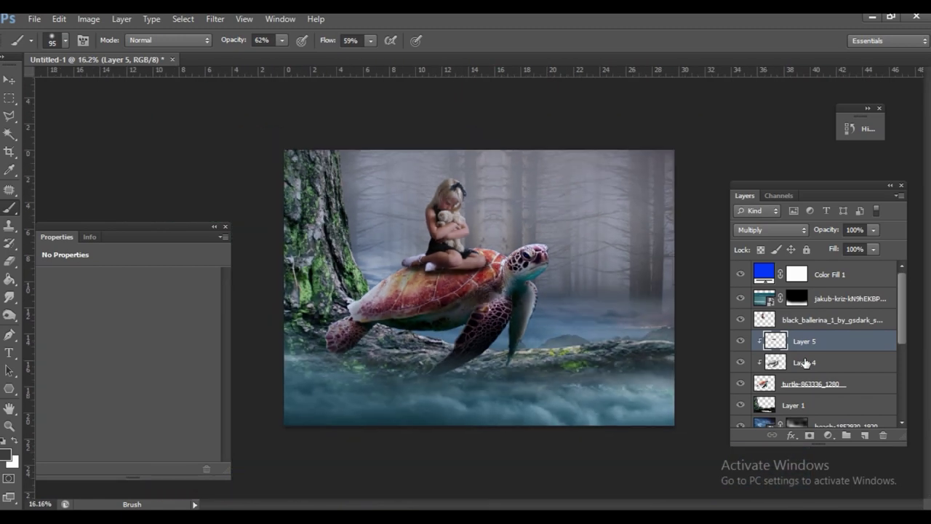
key("ctrl+t")
scroll(396, 296, "up", 2)
key("Return")
key("b")
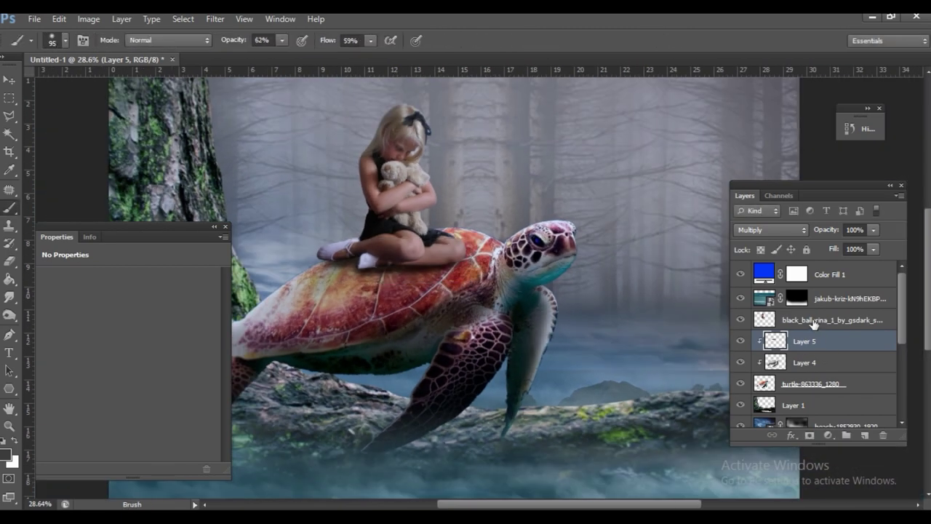
Add a Multiply layer clipped to the girl and paint a soft shadow under her legs.
left_click(761, 320)
key("ctrl+shift+alt+n")
left_click(762, 331, "alt")
left_click(771, 230)
left_click(777, 36)
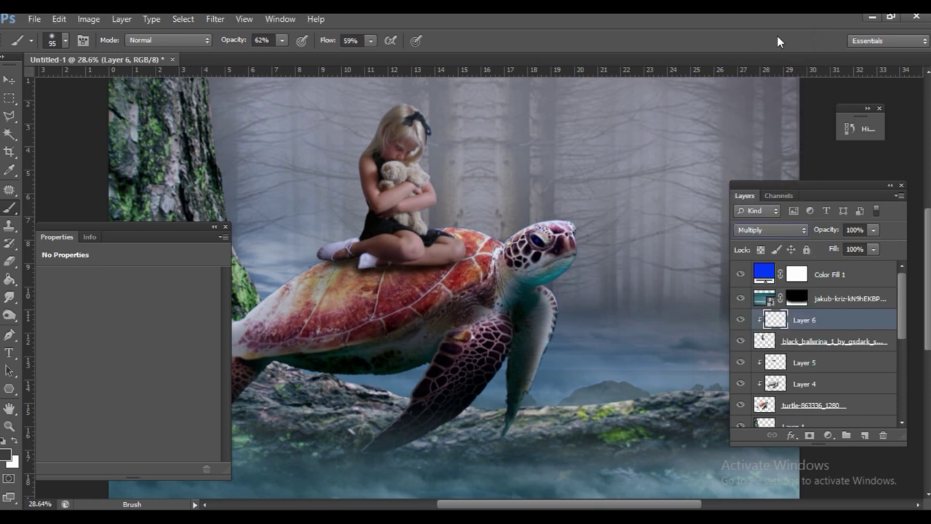
left_click_drag(429, 265, 411, 267)
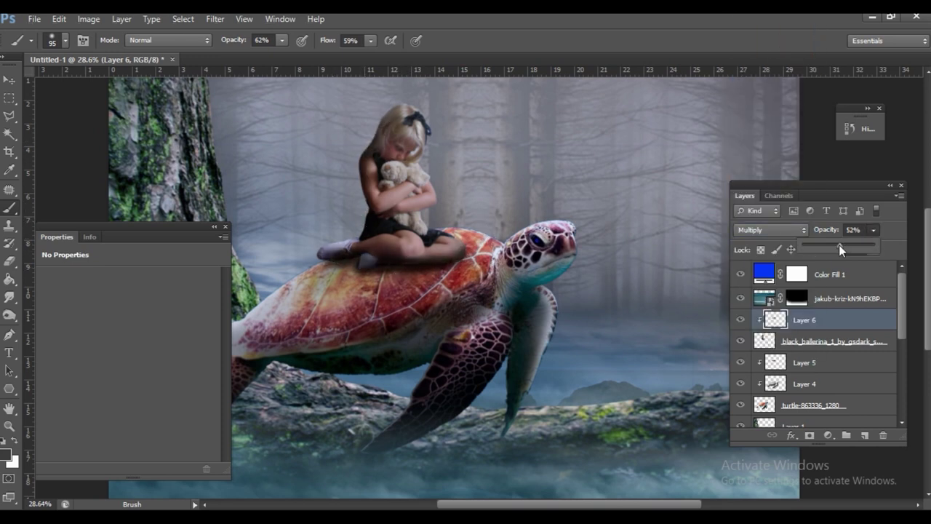
left_click(865, 435)
scroll(486, 259, "up", 3)
left_click_drag(219, 146, 377, 263)
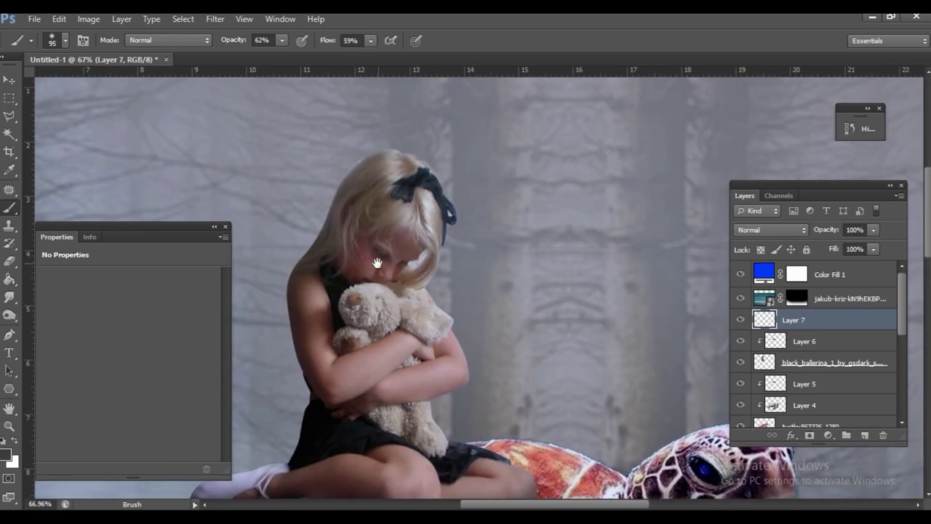
Stamp a ghost-shaped brush tip beside the girl, then undo it.
scroll(377, 263, "up", 2)
right_click(553, 287)
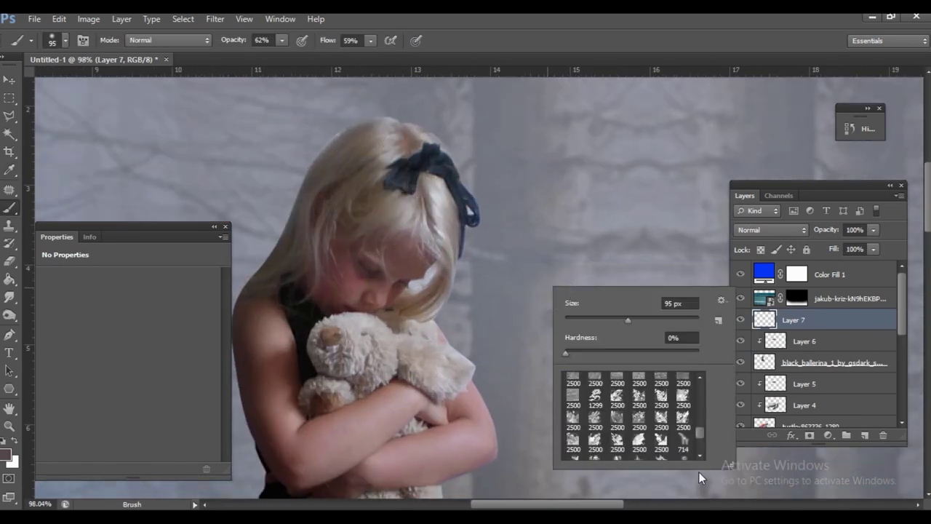
left_click(639, 405)
left_click(513, 265)
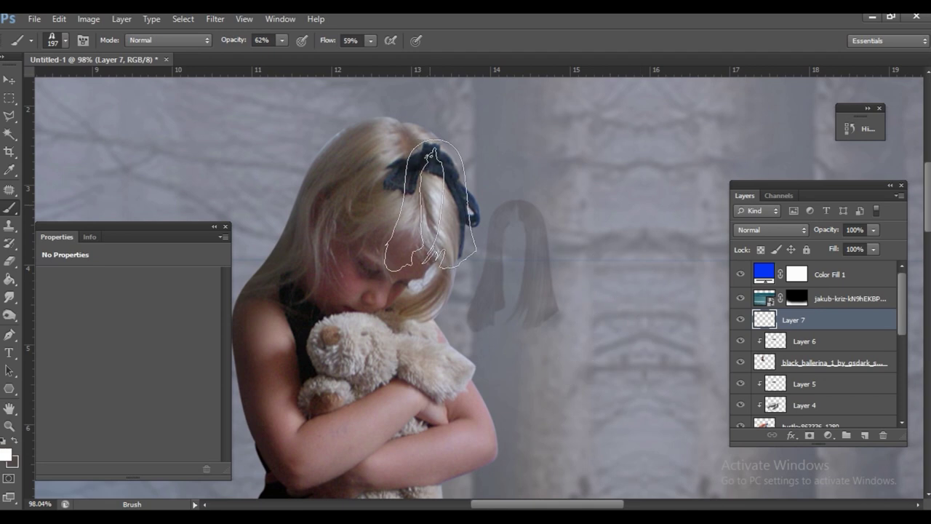
key("ctrl+z")
Move the new layer below the girl and try a 100% opacity white ghost and a hair stamp.
left_click_drag(793, 320, 793, 358)
left_click_drag(281, 40, 317, 57)
left_click_drag(371, 40, 407, 57)
left_click(542, 222)
key("ctrl+z")
left_click(578, 265)
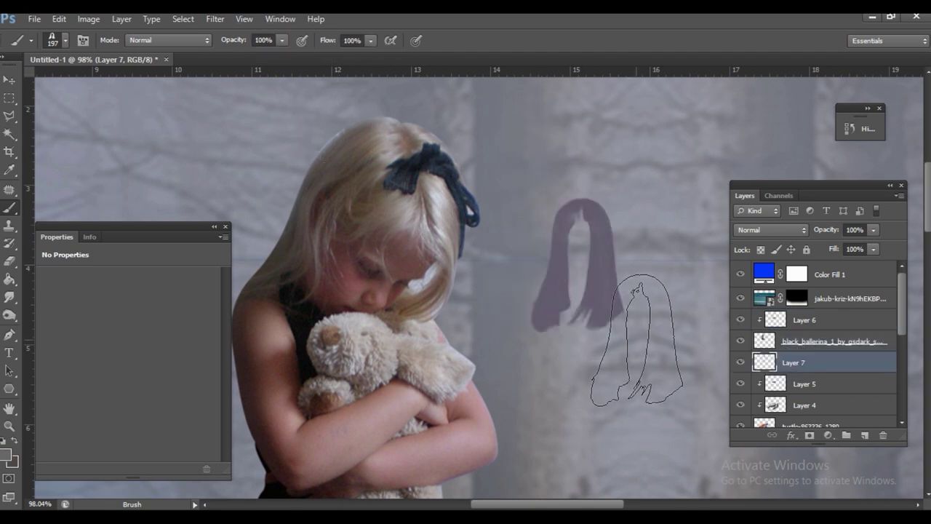
scroll(538, 300, "down", 1)
scroll(284, 208, "up", 3)
Smudge the girl's hair, teddy fur and arm edges with a 24 px textured Smudge tip.
right_click(364, 230)
left_click(10, 297)
right_click(318, 234)
left_click(448, 363)
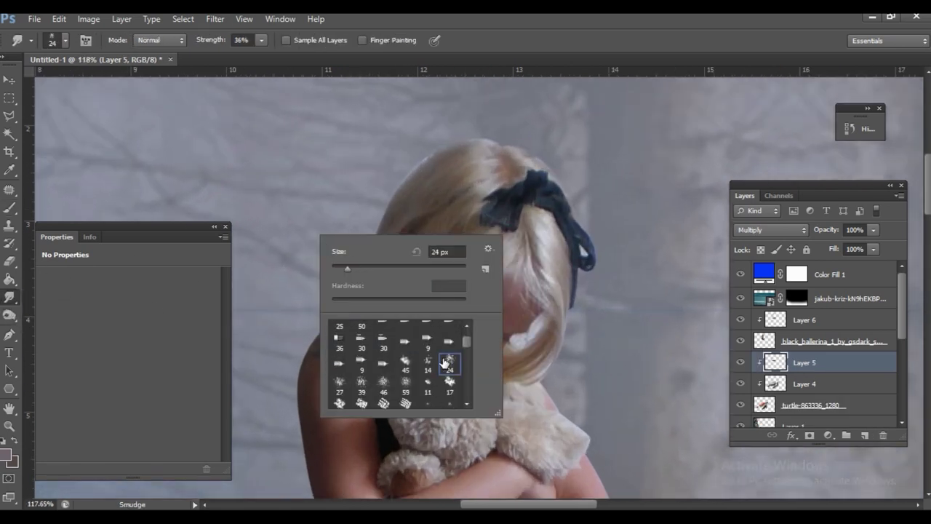
key("Return")
key("alt+bracketright")
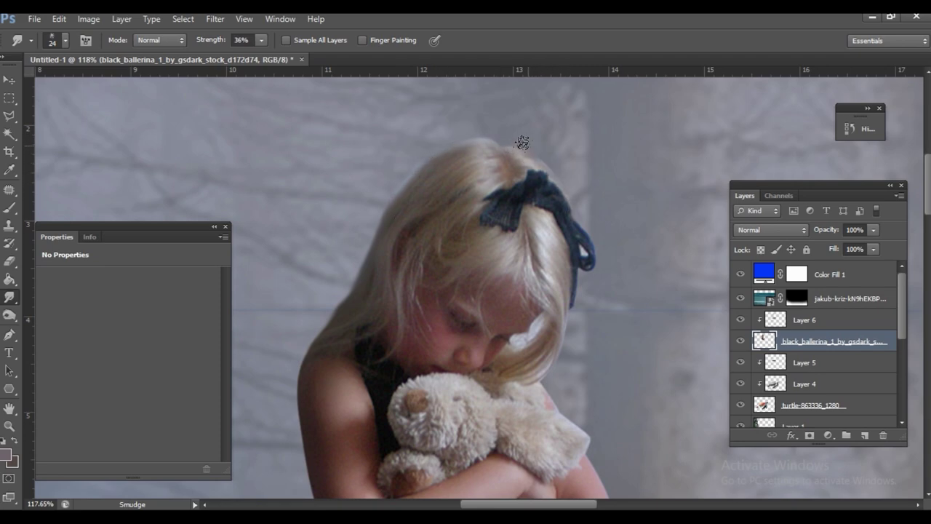
scroll(565, 398, "down", 3)
scroll(511, 310, "up", 2)
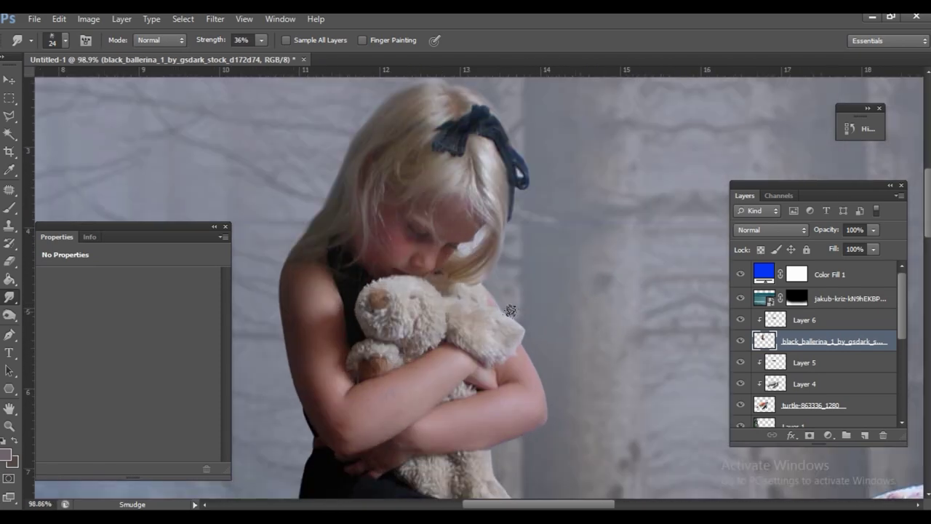
scroll(530, 346, "up", 2)
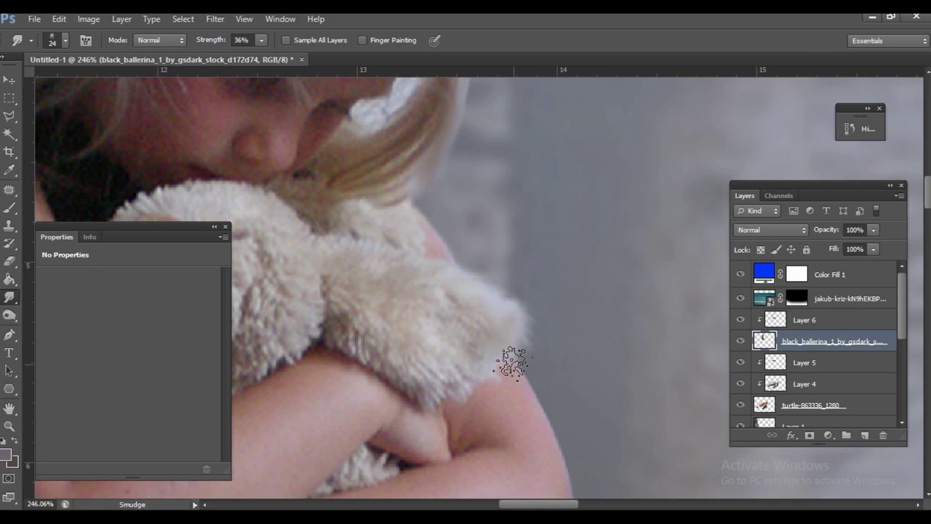
scroll(509, 359, "down", 3)
scroll(489, 384, "up", 3)
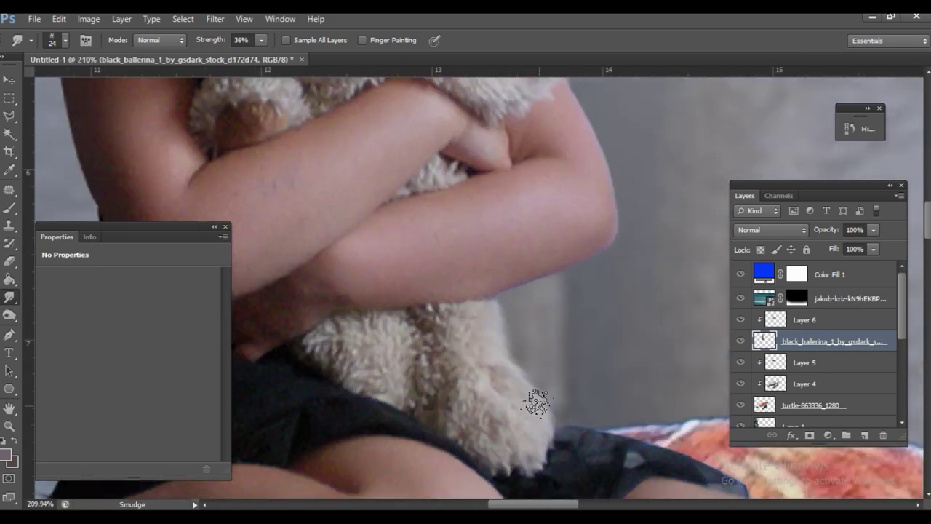
scroll(515, 337, "down", 3)
scroll(515, 336, "down", 1)
scroll(582, 218, "up", 3)
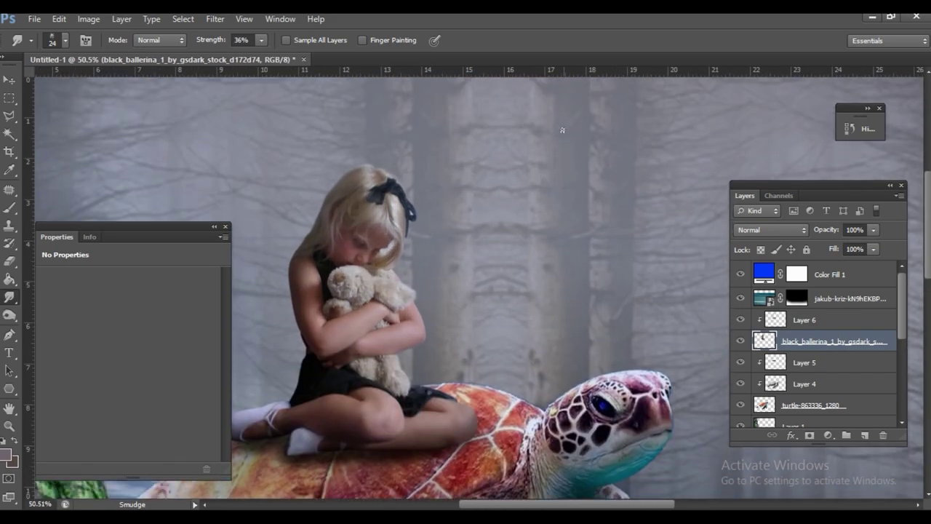
Select the turtle layer and switch to the Patch tool.
left_click(764, 405)
scroll(509, 291, "down", 2)
key("j")
scroll(526, 203, "down", 3)
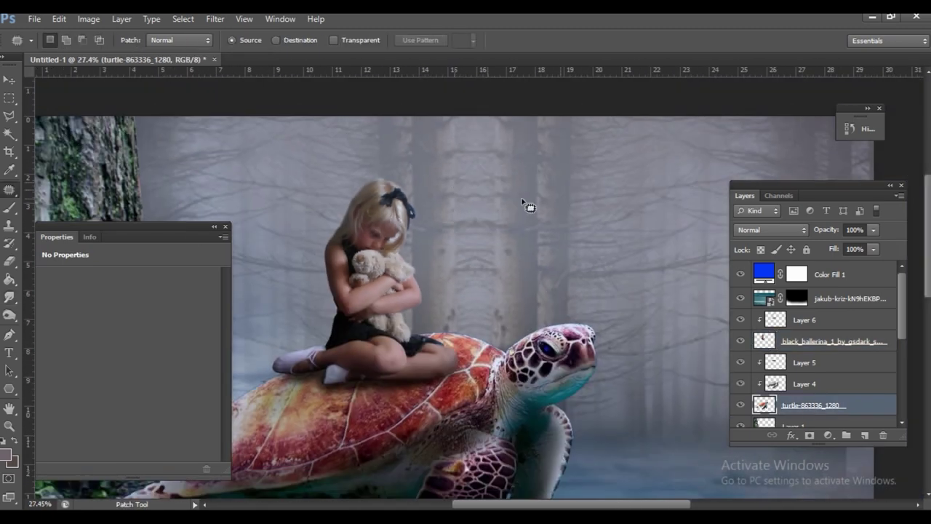
Patch a rough area of the turtle's outline and deselect.
left_click_drag(306, 348, 557, 235)
key("ctrl+d")
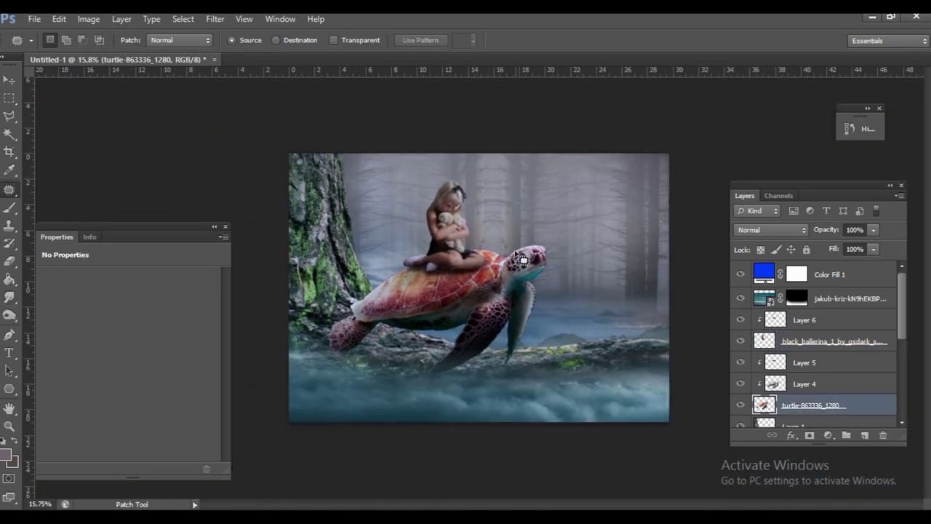
scroll(502, 255, "up", 5)
scroll(474, 242, "up", 2)
scroll(474, 243, "up", 1)
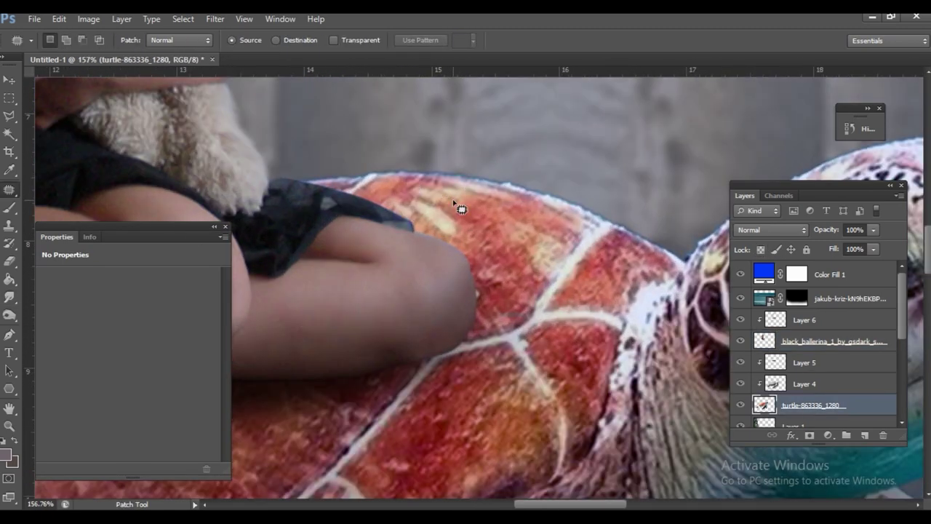
Smudge along the top edge of the turtle's head with an enlarged brush.
key("r")
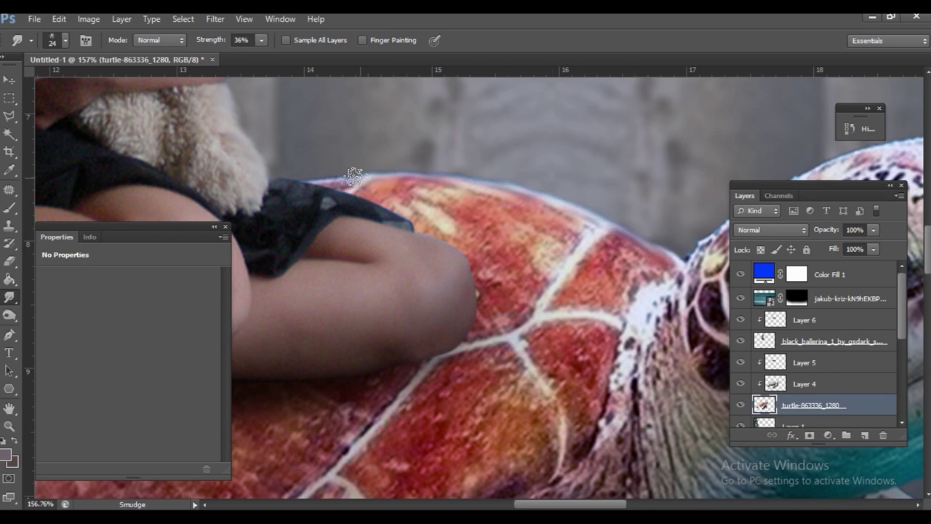
scroll(373, 175, "down", 3)
scroll(436, 146, "up", 2)
right_click(465, 131)
key("Escape")
mouse_move(416, 143)
left_mouse_down()
mouse_move(482, 135)
mouse_move(560, 148)
left_mouse_up()
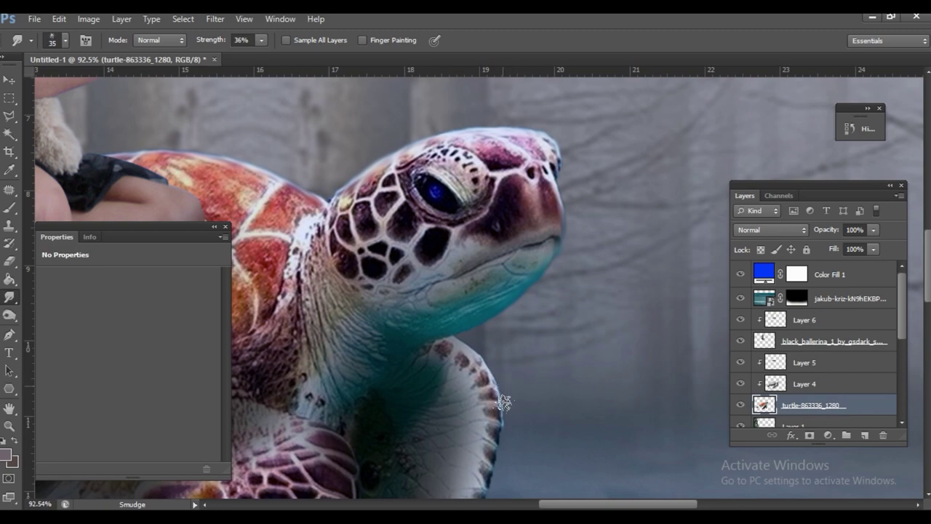
scroll(504, 405, "down", 3)
scroll(504, 405, "down", 2)
scroll(529, 213, "up", 5)
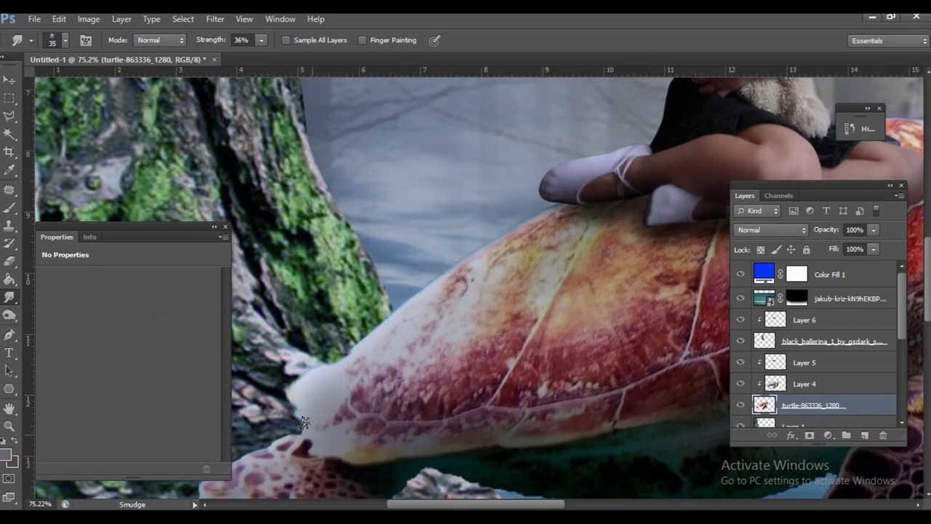
scroll(318, 436, "down", 3)
scroll(720, 272, "down", 1)
Clone-stamp the shell's top edge smoother, then pick a dark grey brush colour.
key("s")
scroll(611, 189, "up", 3)
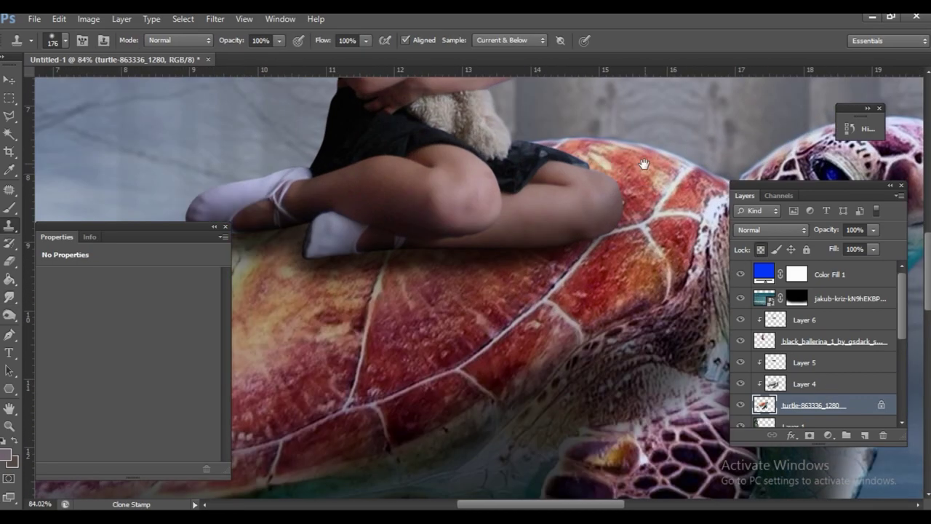
scroll(613, 186, "up", 2)
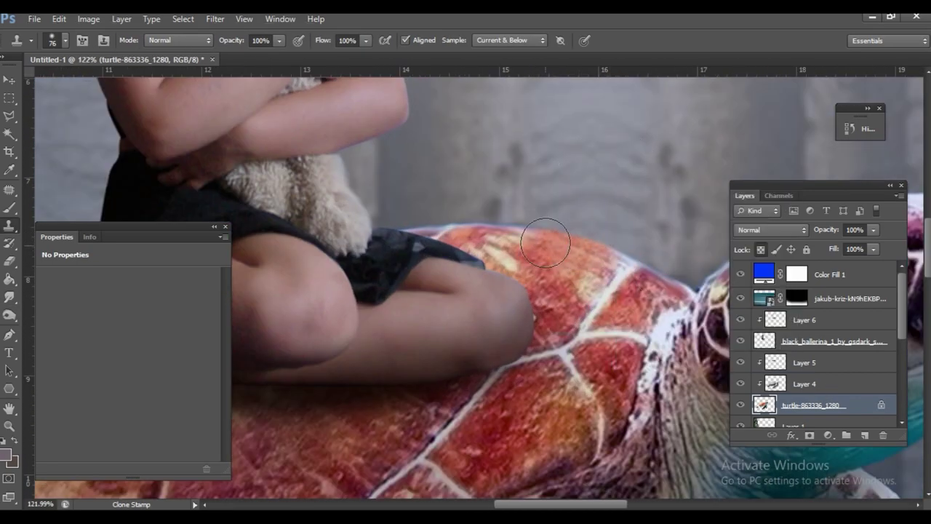
scroll(654, 270, "down", 3)
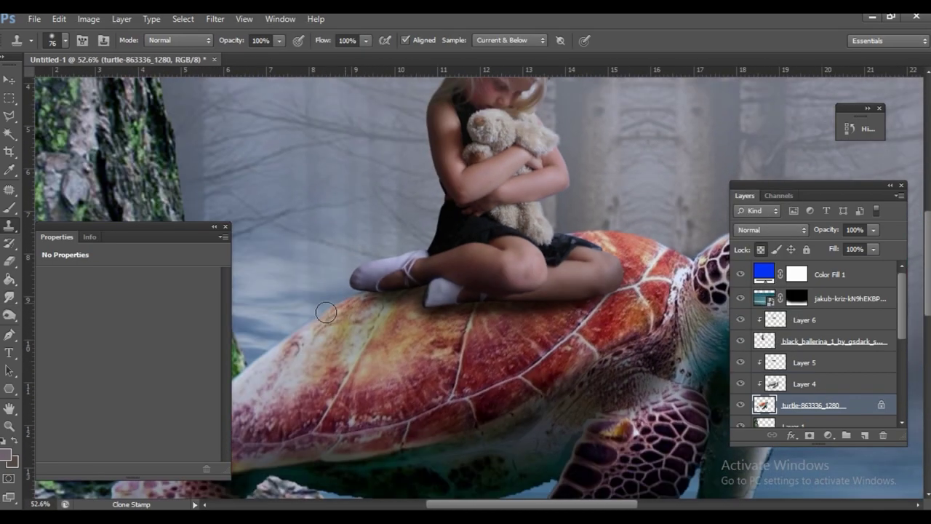
scroll(320, 314, "up", 2)
scroll(384, 259, "down", 3)
scroll(383, 259, "down", 2)
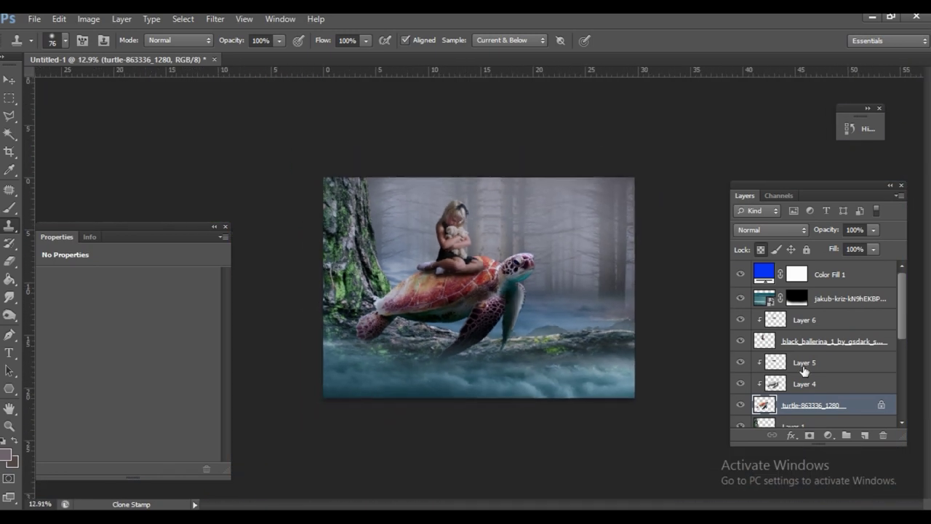
key("b")
left_click(9, 454)
Paint dark grey shade along the tree trunk and shoreline with a soft brush.
left_click(869, 198)
right_click(517, 305)
left_click(334, 170)
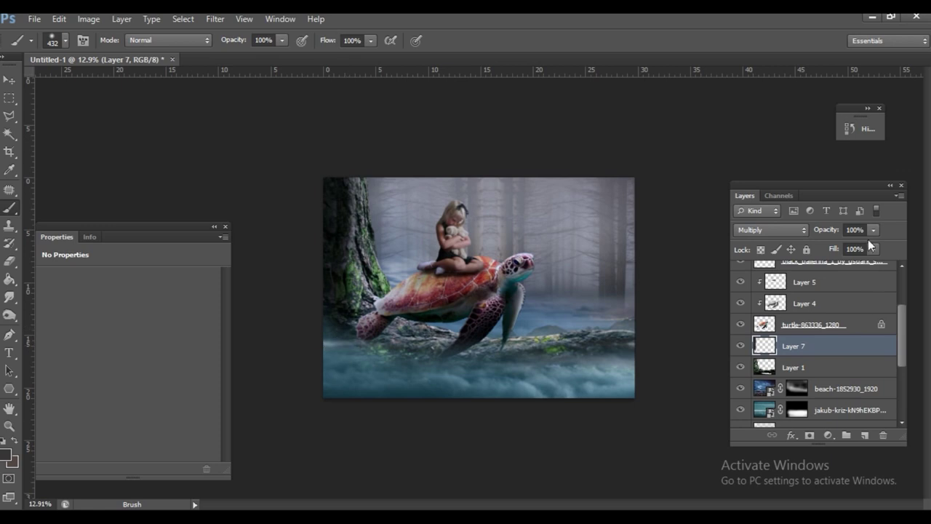
left_click_drag(873, 230, 858, 244)
mouse_move(385, 343)
left_mouse_down()
mouse_move(437, 342)
mouse_move(432, 350)
left_mouse_up()
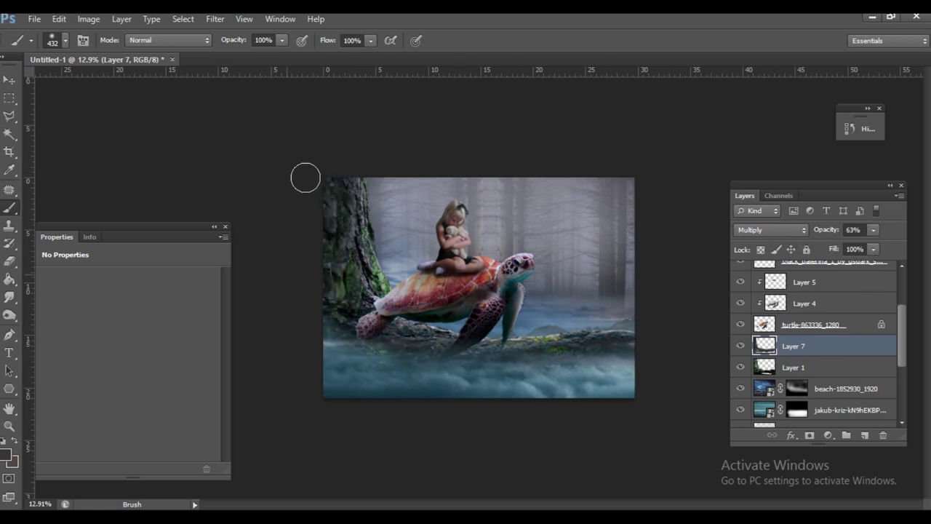
Erase excess shading with a 195 px eraser, including a stray right-shore stroke.
key("e")
right_click(432, 284)
left_click(373, 167)
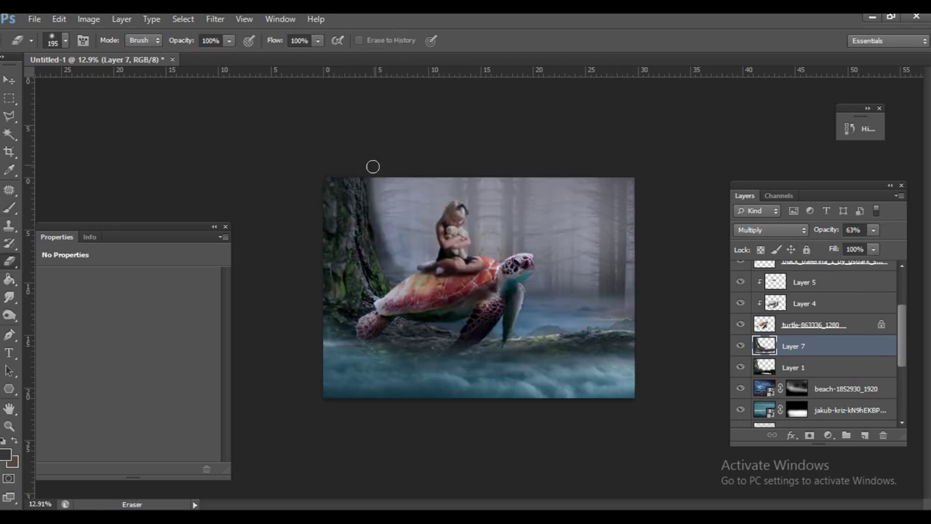
key("b")
mouse_move(481, 349)
left_mouse_down()
mouse_move(623, 354)
mouse_move(552, 329)
mouse_move(478, 326)
left_mouse_up()
key("e")
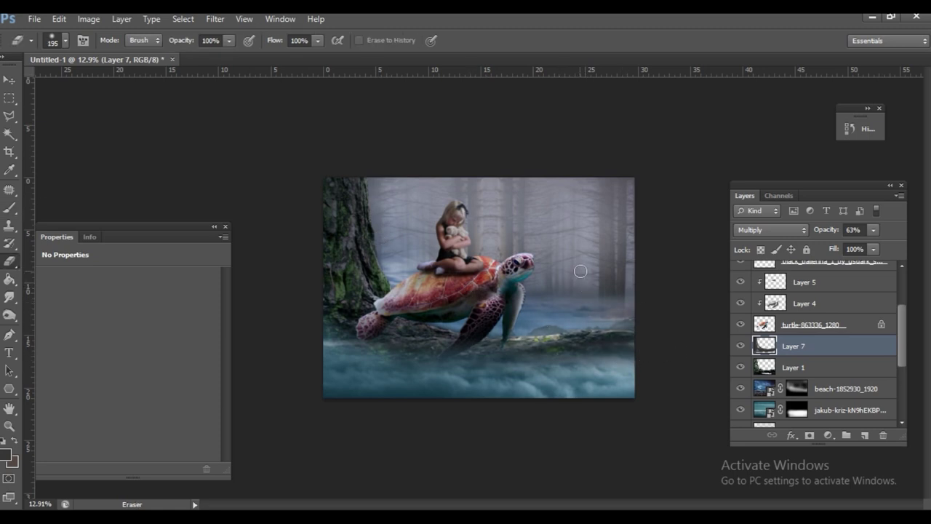
scroll(518, 309, "down", 2)
scroll(506, 310, "up", 1)
scroll(513, 309, "up", 2)
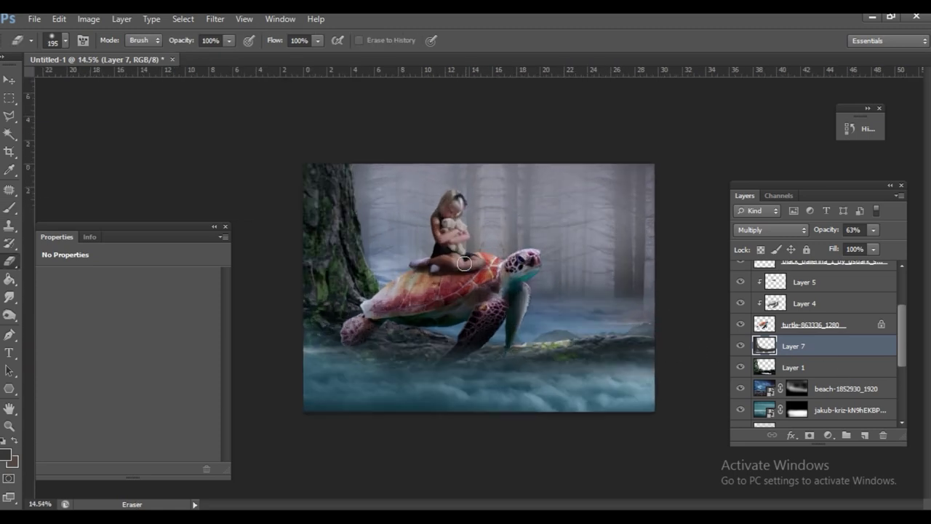
scroll(517, 306, "up", 1)
Scale and tilt Layer 5 under the girl's legs and commit the transform.
left_click(802, 281)
key("ctrl+t")
scroll(425, 268, "up", 2)
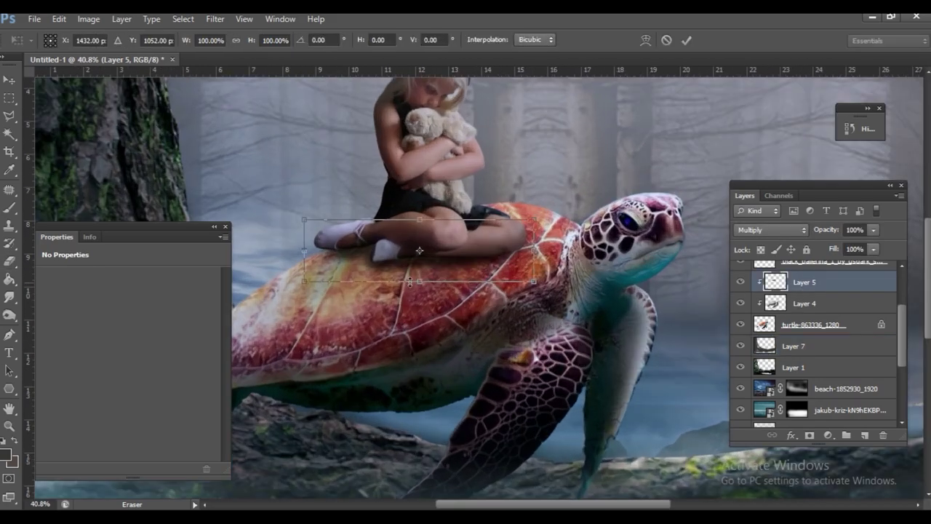
left_click_drag(502, 289, 493, 282)
scroll(400, 288, "down", 2)
key("Return")
key("e")
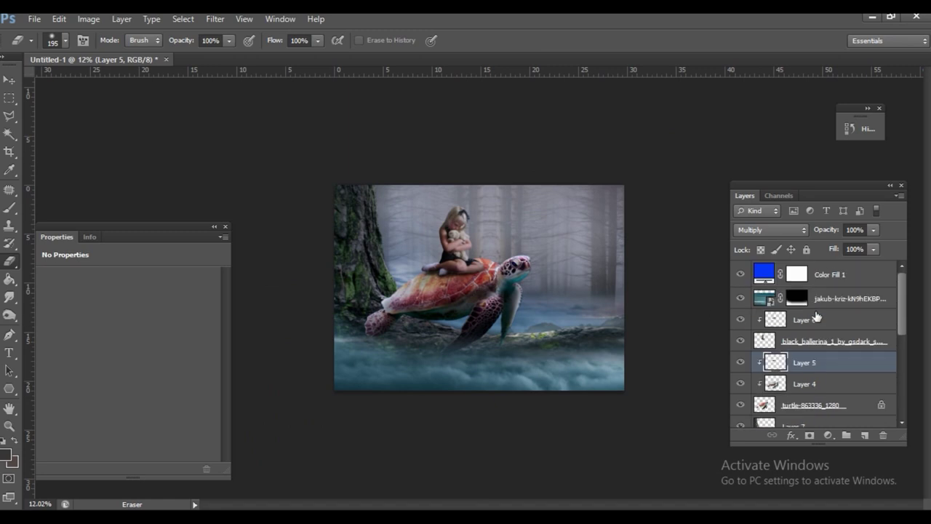
Add a Brightness/Contrast adjustment above Color Fill 1 with brightness -24 and higher contrast.
left_click(822, 274)
left_click(827, 435)
left_click(829, 190)
left_click_drag(128, 313, 115, 313)
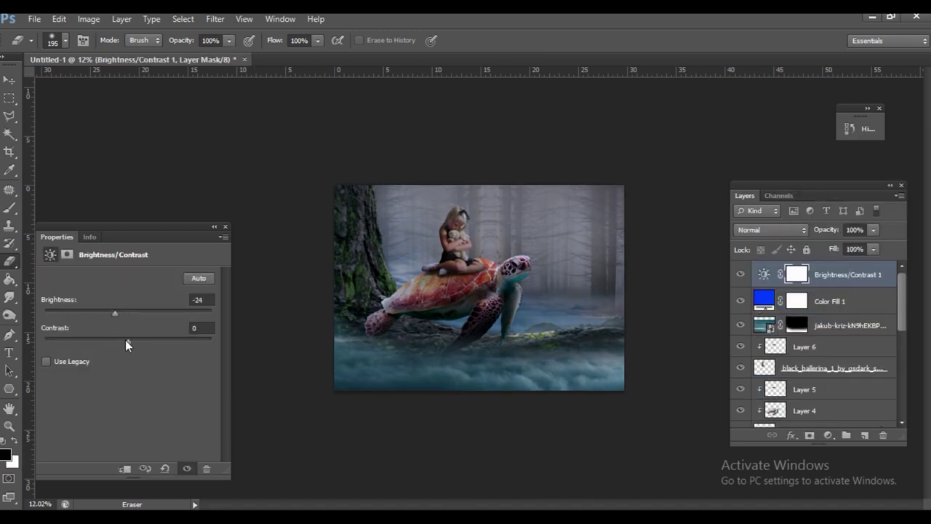
left_click_drag(135, 346, 225, 359)
Add a Color Balance adjustment shifting midtones toward cyan and blue, then add a new layer.
left_click(828, 435)
left_click(822, 276)
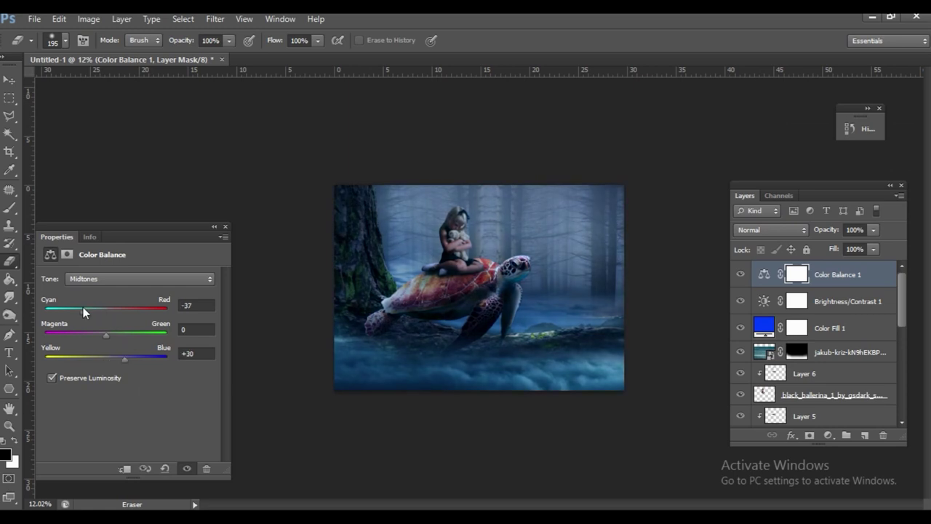
left_click_drag(133, 361, 122, 357)
left_click(225, 226)
key("ctrl+0")
key("ctrl+shift+alt+n")
scroll(488, 285, "down", 3)
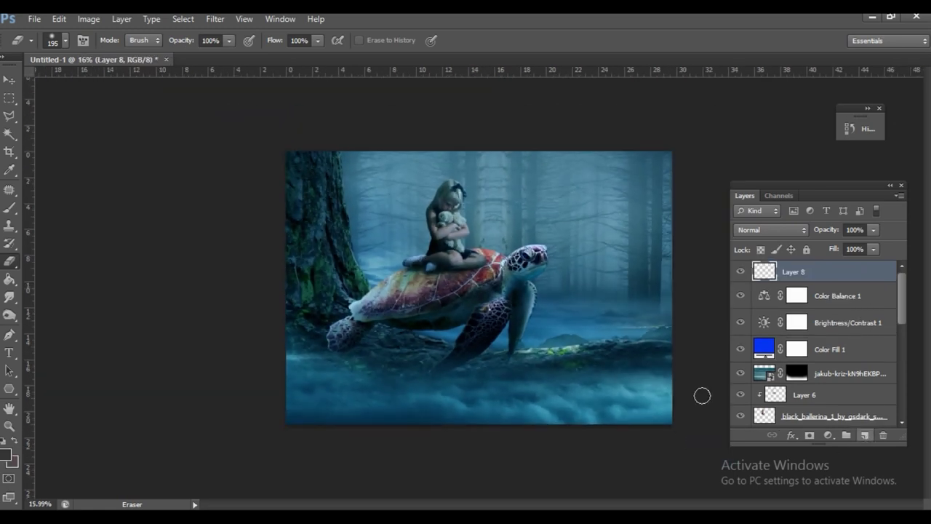
Set the brush to 49% opacity for painting the shade layer.
right_click(448, 246)
key("Return")
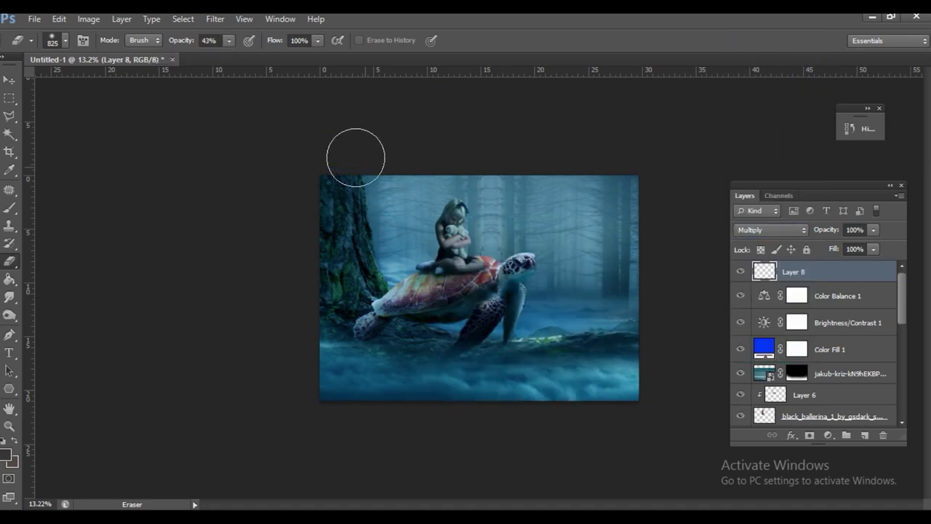
key("b")
right_click(433, 218)
key("Return")
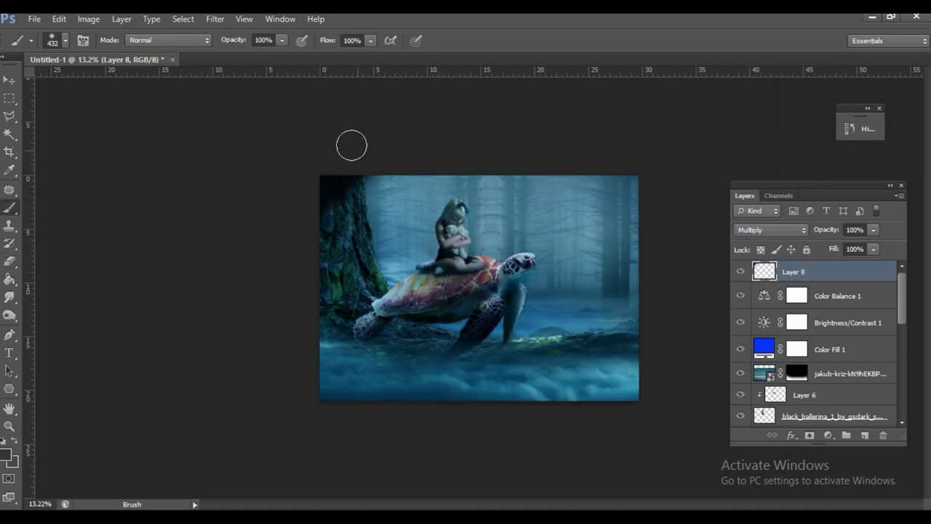
key("4")
key("9")
Darken the bottom and edges with an 825 px soft black brush, erasing the upper right.
left_click_drag(370, 40, 373, 45)
right_click(442, 174)
type("825")
key("Return")
mouse_move(335, 305)
left_mouse_down()
mouse_move(342, 333)
mouse_move(648, 367)
mouse_move(636, 294)
mouse_move(285, 361)
mouse_move(458, 166)
mouse_move(605, 305)
mouse_move(386, 378)
mouse_move(611, 393)
mouse_move(341, 366)
left_mouse_up()
key("e")
mouse_move(611, 189)
left_mouse_down()
mouse_move(551, 218)
mouse_move(461, 284)
mouse_move(561, 170)
mouse_move(521, 269)
mouse_move(499, 267)
left_mouse_up()
scroll(499, 261, "up", 1)
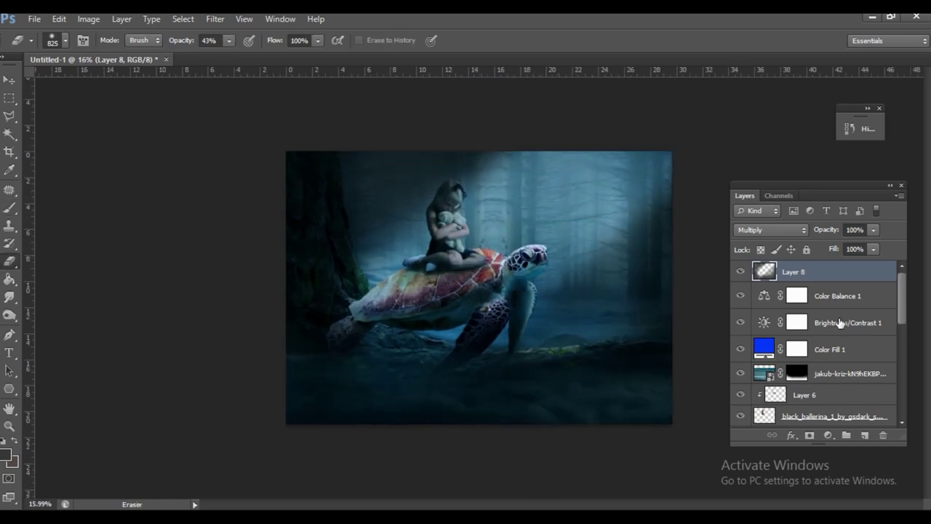
Add Layer 9, clip it to the layer below and set it to Color Burn.
key("ctrl+shift+alt+n")
key("ctrl+alt+g")
scroll(619, 326, "up", 1)
key("b")
left_click(771, 229)
left_click(790, 69)
right_click(414, 169)
key("Escape")
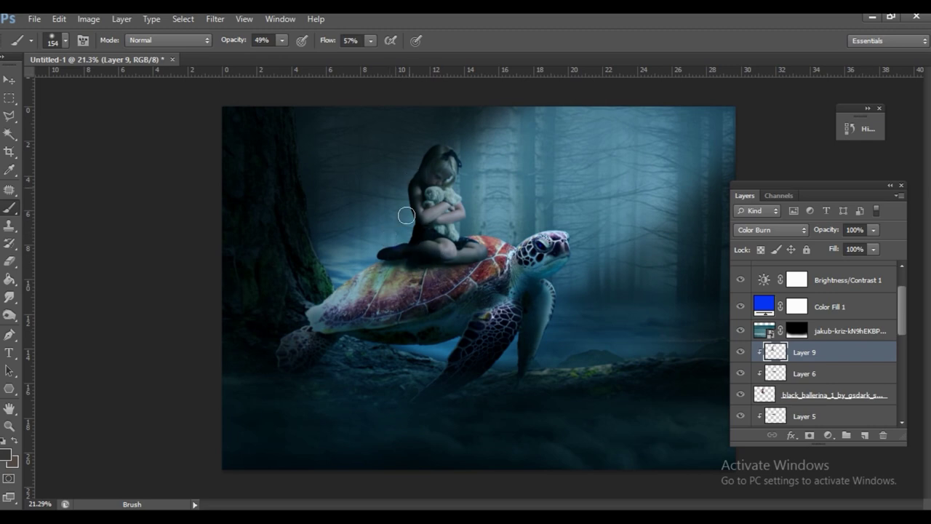
Set Layer 9 to Multiply blending at 76% opacity.
scroll(481, 286, "down", 1)
left_click(771, 229)
left_click(756, 58)
On Layer 5, brush dark shading over the turtle's rear shell and erase the excess.
scroll(824, 355, "down", 2)
left_click(803, 373)
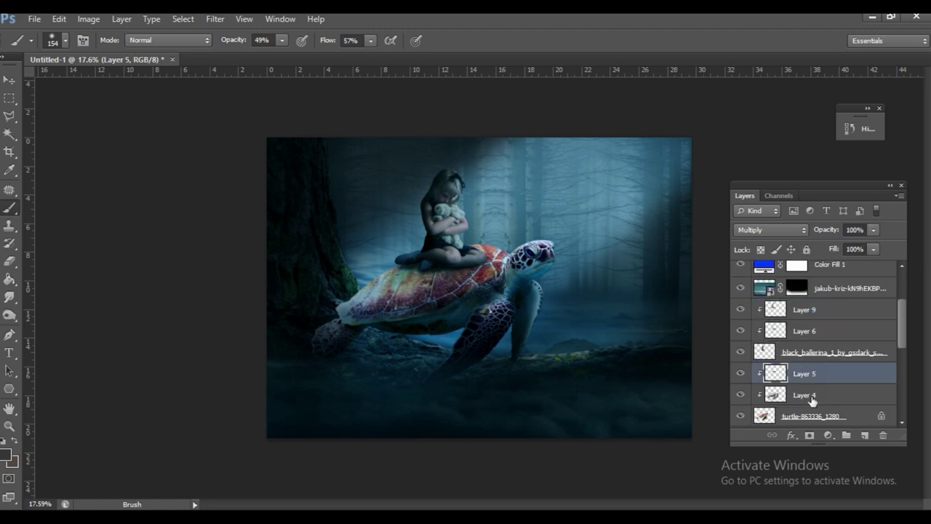
left_click_drag(365, 304, 327, 333)
left_click_drag(370, 299, 272, 386)
key("e")
left_click_drag(353, 254, 385, 245)
left_click_drag(363, 285, 326, 323)
key("b")
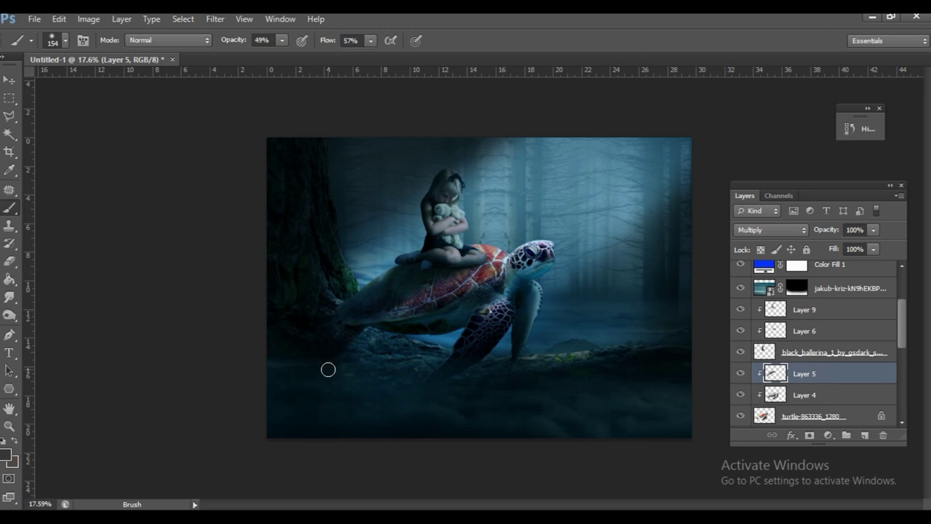
key("e")
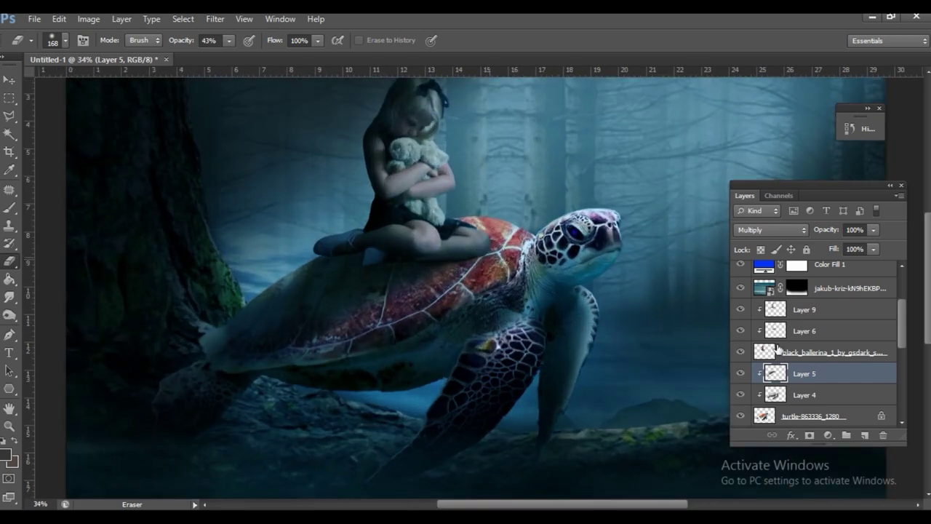
Add a new Layer 10 just above Layer 5 for Multiply shading.
left_click(800, 309)
key("b")
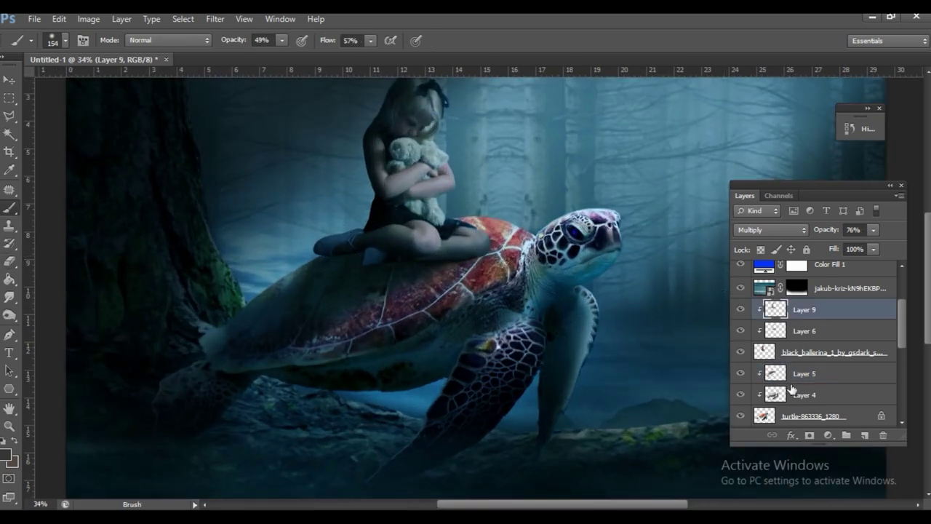
left_click(800, 373)
left_click(864, 435)
left_click(771, 229)
Set Layer 10 to Multiply blending and shrink the brush to 53 px.
left_click(746, 60)
right_click(411, 272)
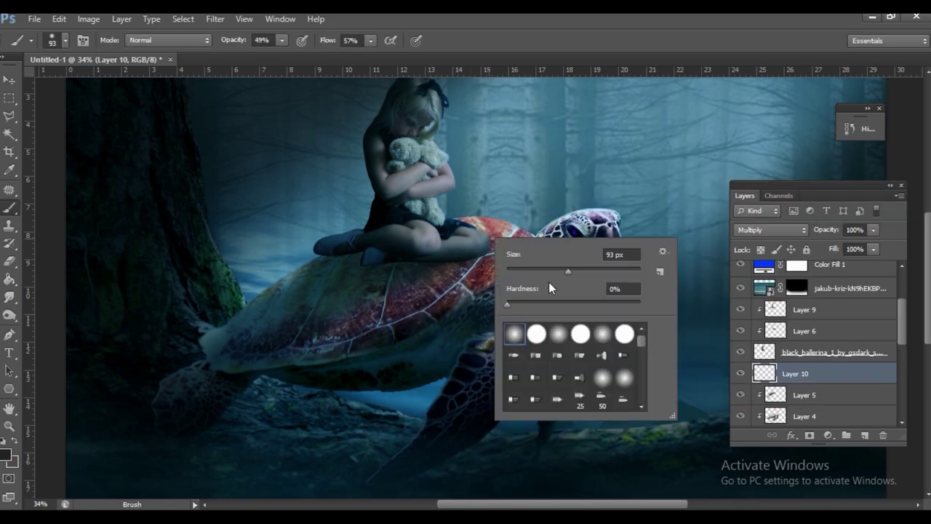
key("bracketleft")
key("bracketleft")
key("bracketleft")
key("Return")
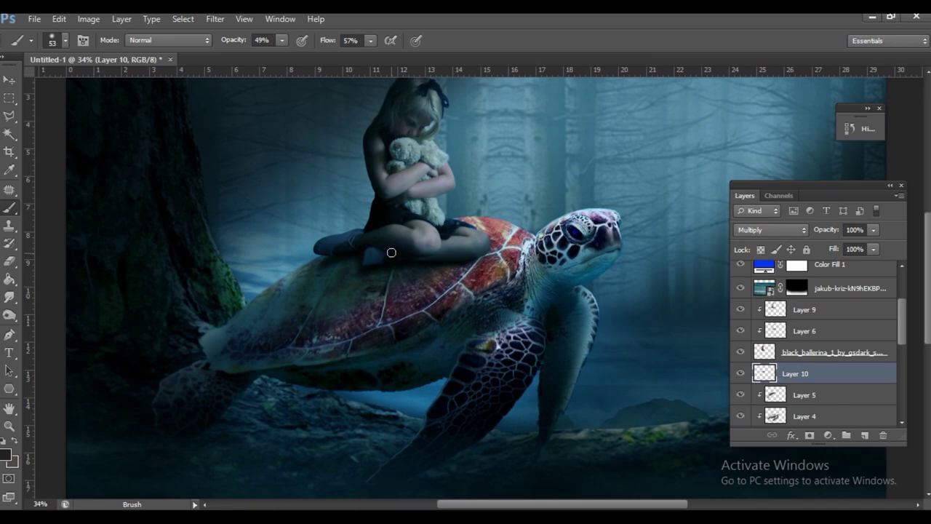
Select Layer 6 and switch to the Eraser.
left_click(804, 331)
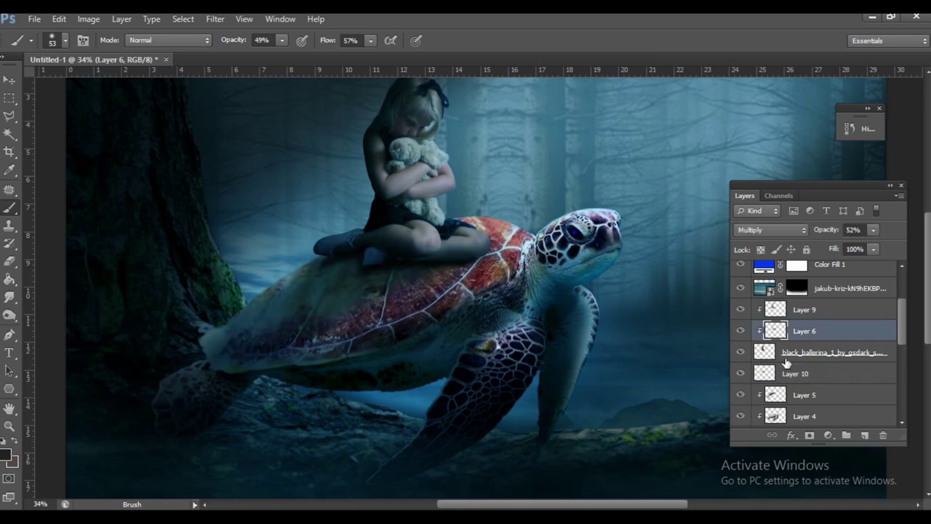
key("e")
scroll(492, 228, "down", 4)
scroll(578, 262, "down", 1)
scroll(577, 262, "up", 1)
On Layer 5, use a large soft brush at 44% strength for the turtle's shading.
left_click(796, 396)
left_click(9, 207)
right_click(553, 248)
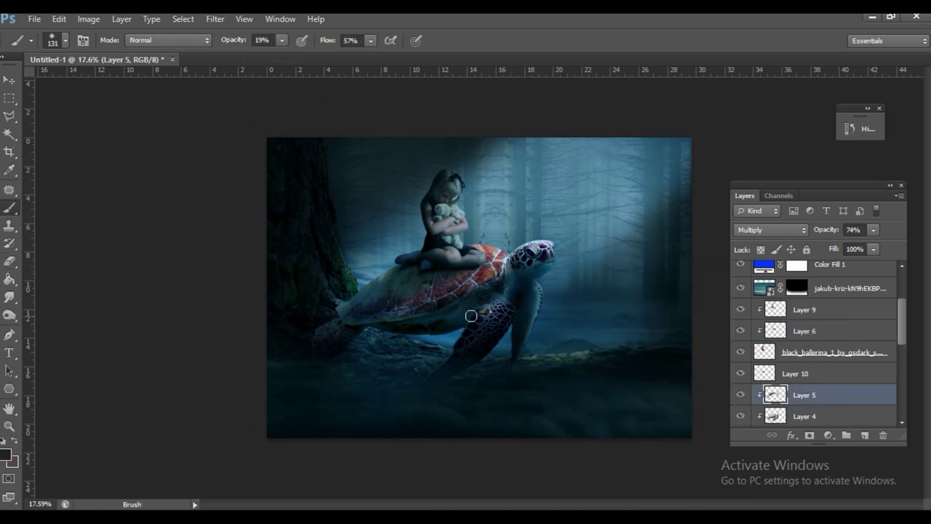
left_click(445, 332)
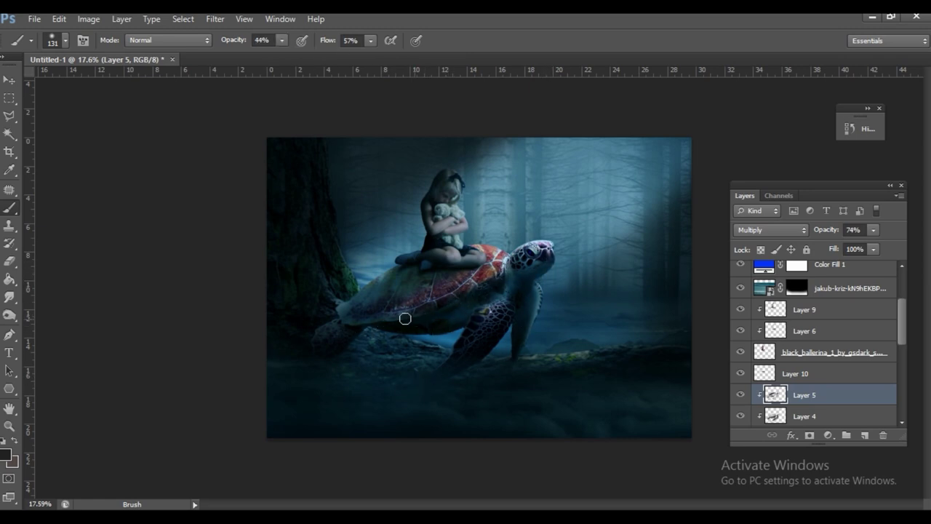
scroll(494, 297, "down", 2)
scroll(811, 333, "up", 3)
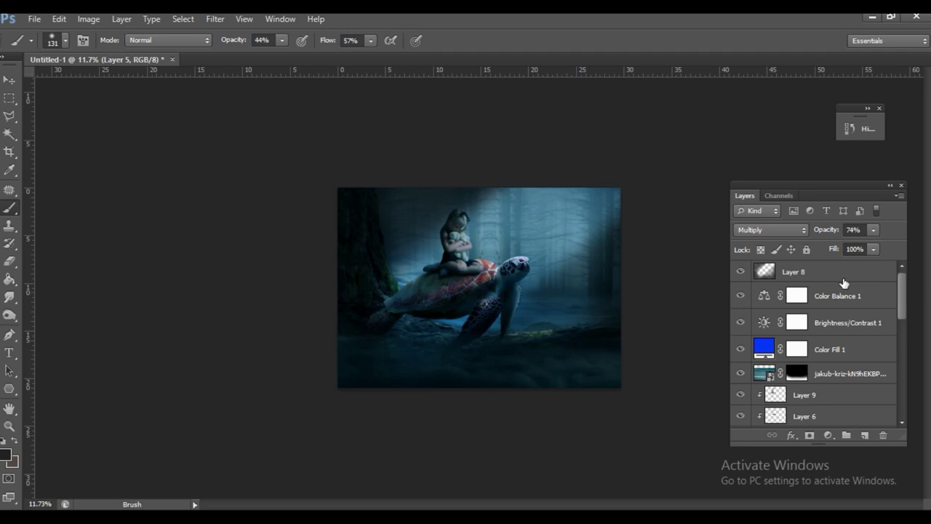
Add a Screen layer above Layer 8 and paint a yellow light beam over girl and turtle.
left_click(814, 273)
left_click(865, 435)
left_click(771, 230)
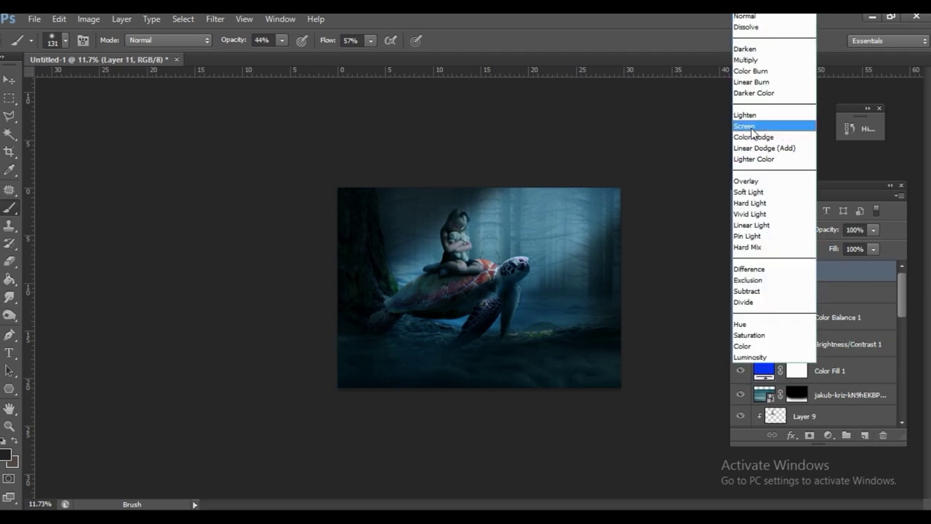
left_click(771, 124)
left_click(6, 454)
left_click(857, 196)
key("b")
mouse_move(461, 262)
left_mouse_down()
mouse_move(618, 191)
mouse_move(521, 242)
mouse_move(623, 199)
mouse_move(514, 196)
left_mouse_up()
Try Overlay on the beam layer, revert to Screen, and fade it to about half opacity.
left_click(771, 229)
left_click(771, 180)
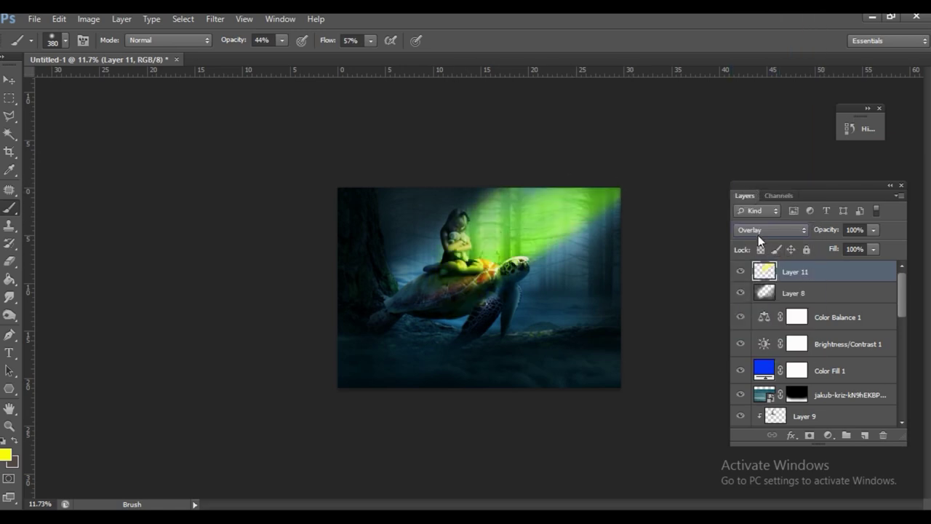
left_click(758, 230)
left_click(771, 127)
left_click_drag(871, 231, 843, 241)
Switch to a 442 px eraser and set the beam layer's opacity to 54%.
key("e")
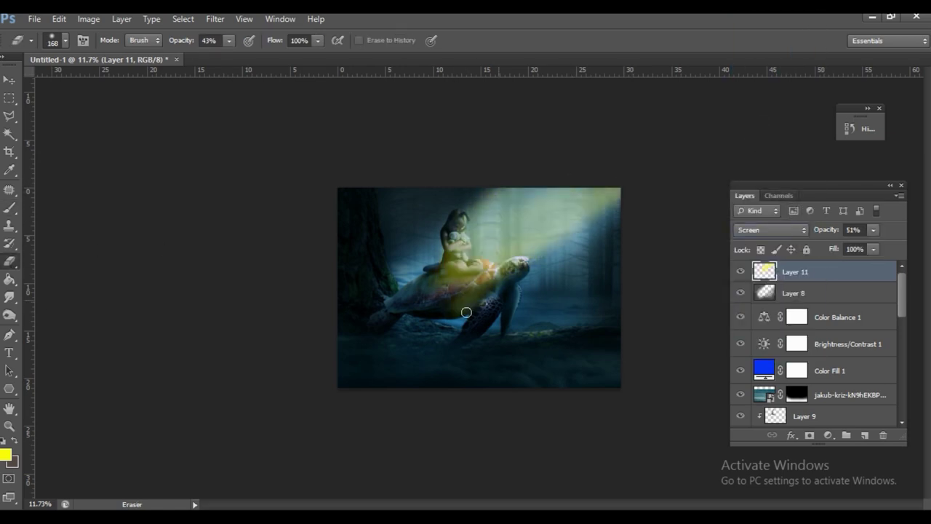
right_click(476, 291)
type("442")
key("Return")
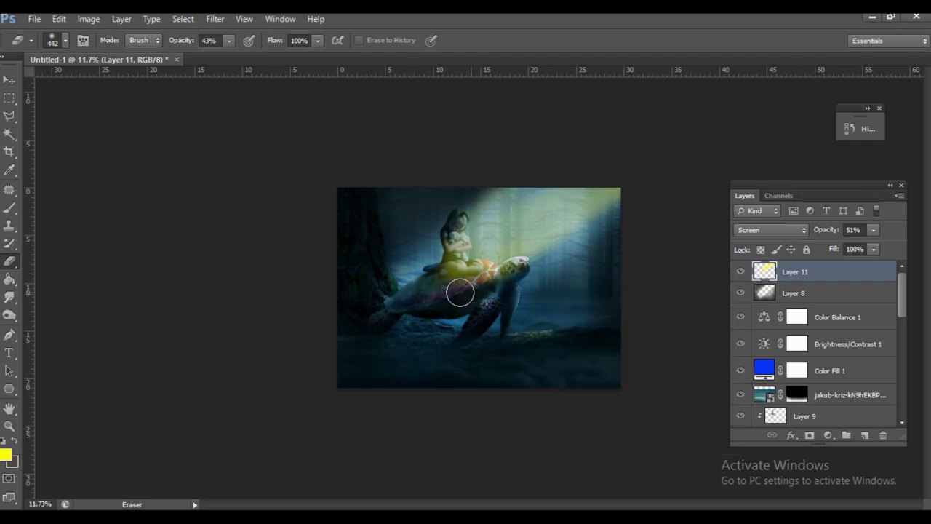
left_click(873, 230)
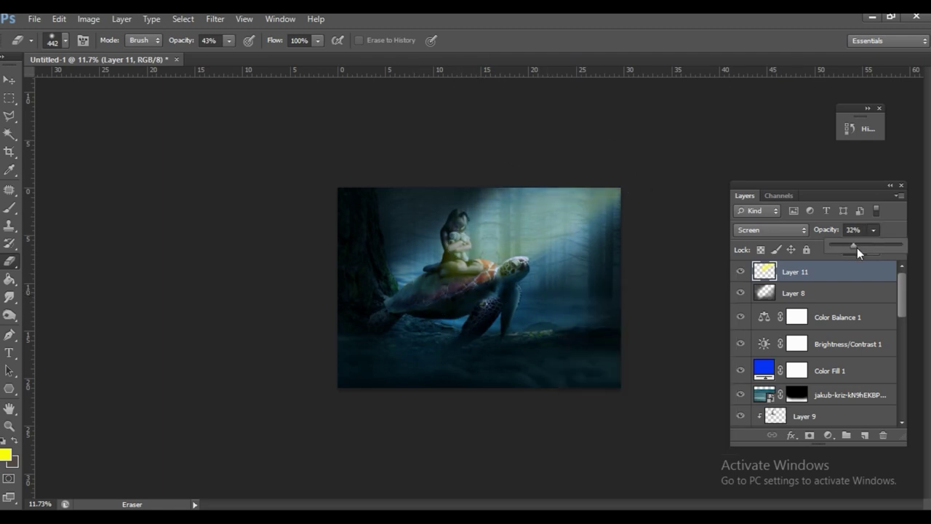
mouse_move(857, 247)
left_mouse_down()
mouse_move(868, 246)
mouse_move(865, 264)
left_mouse_up()
Brighten the upper right of the light beam, then select the Color Balance 1 adjustment.
key("b")
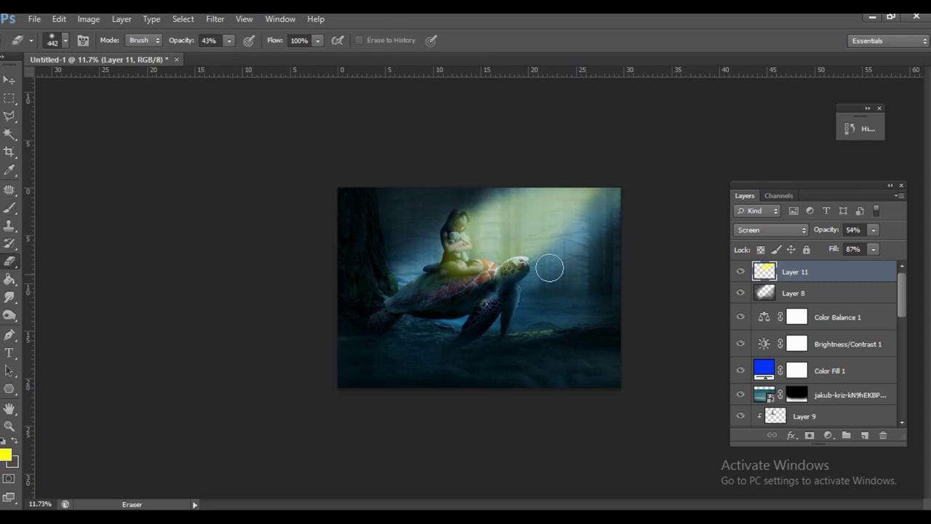
left_click_drag(630, 178, 538, 215)
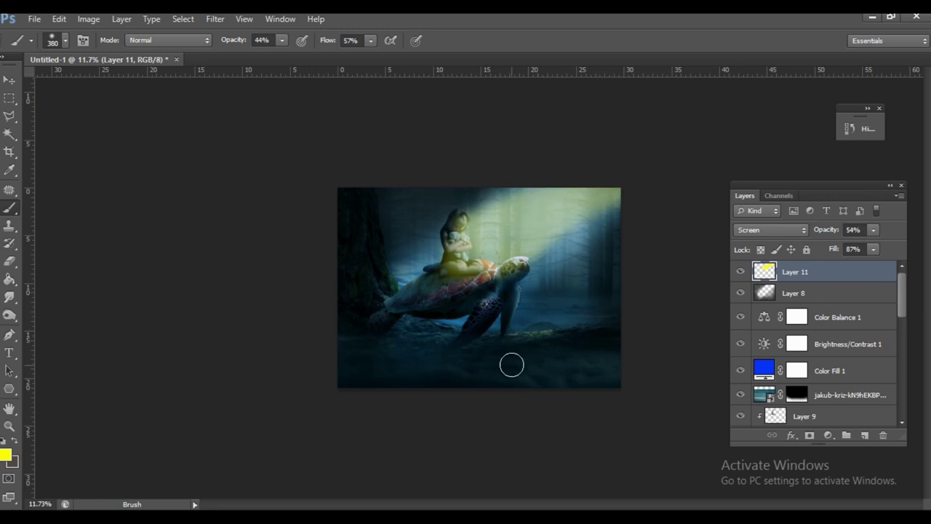
left_click(797, 317)
key("Return")
left_click(828, 435)
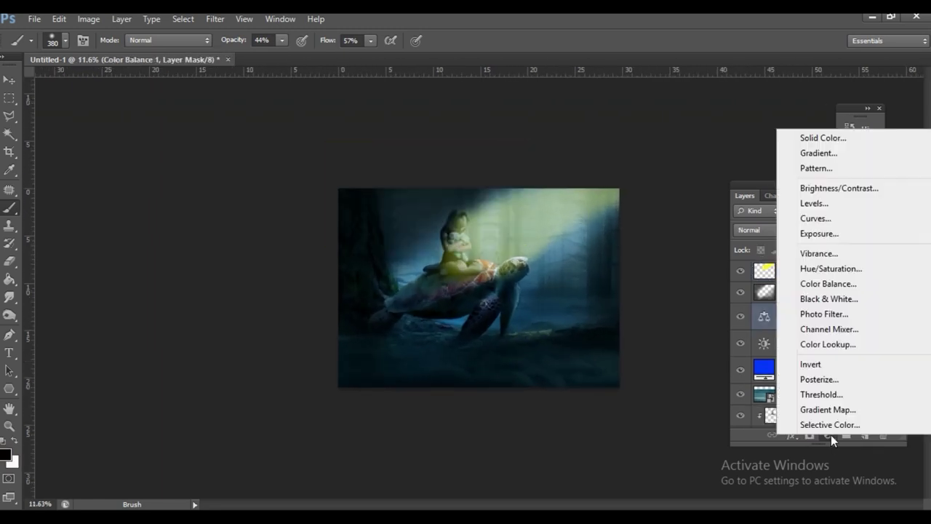
Add a Color Balance adjustment pushing the midtones to Cyan -46 and Blue +100.
left_click(827, 284)
left_click_drag(107, 310, 77, 311)
mouse_move(107, 356)
left_mouse_down()
mouse_move(95, 356)
mouse_move(132, 357)
left_mouse_up()
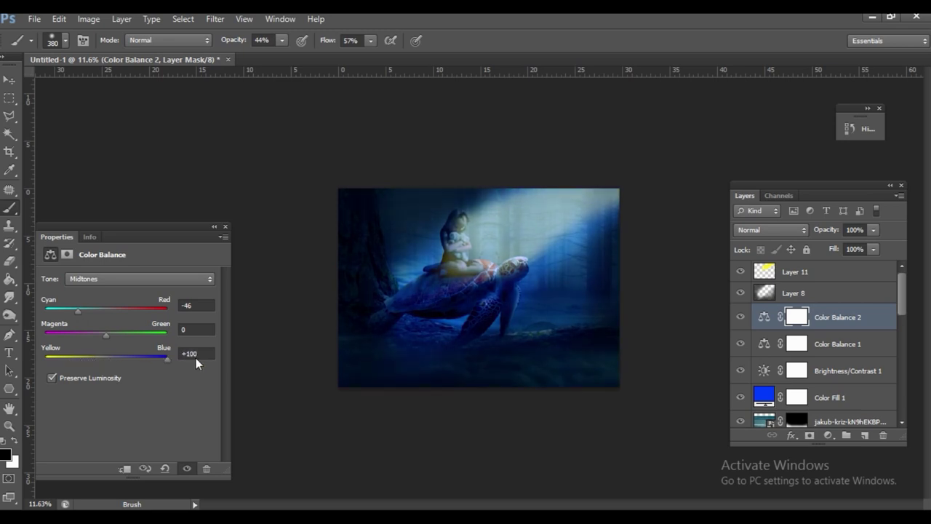
mouse_move(78, 310)
left_mouse_down()
mouse_move(69, 311)
mouse_move(82, 311)
left_mouse_up()
left_click(226, 226)
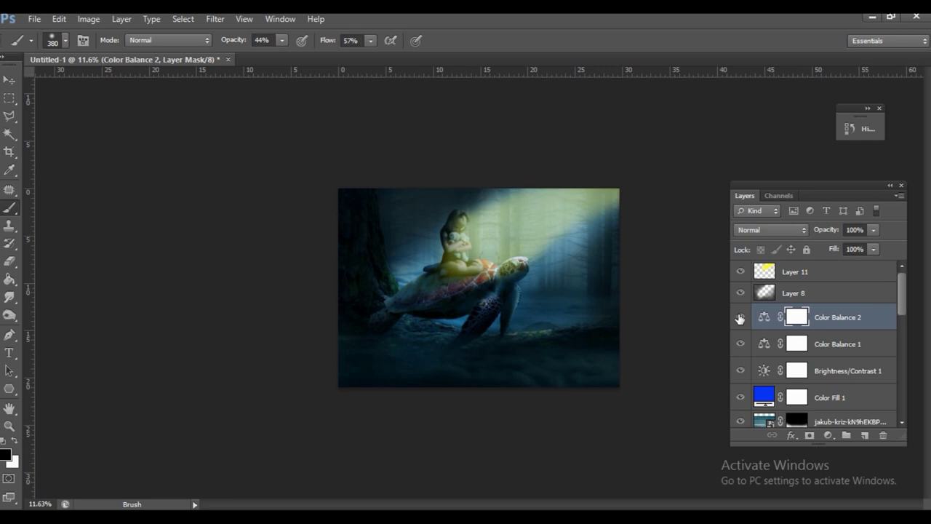
Target the forest photo's layer mask with white and a 473 px brush.
scroll(806, 349, "down", 3)
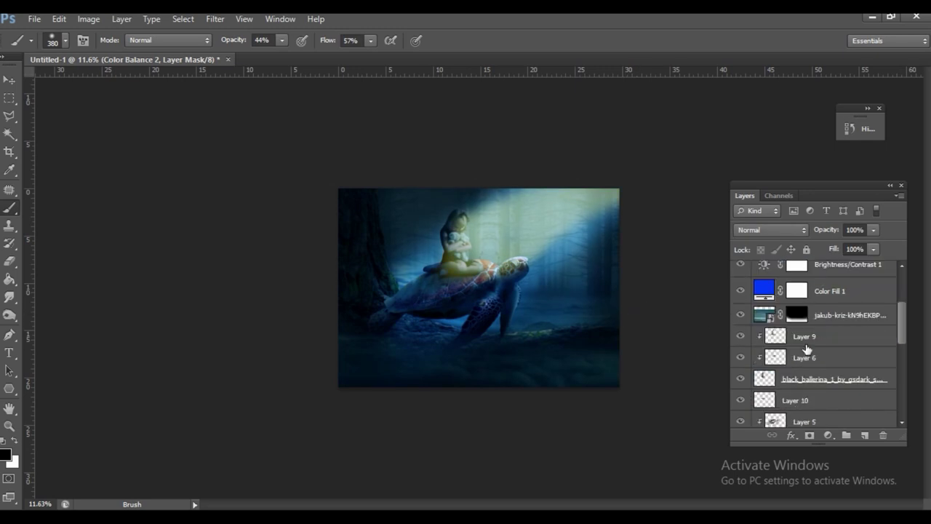
left_click(797, 314)
left_click(225, 226)
left_click(13, 441)
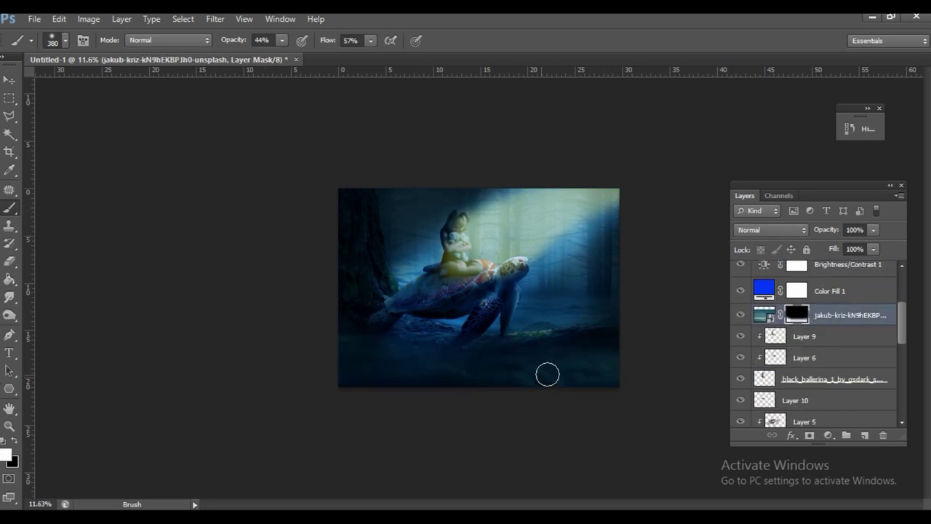
right_click(512, 265)
key("Return")
Change the painting colour to black for the edge shadows.
left_click(6, 455)
left_click(523, 358)
key("Return")
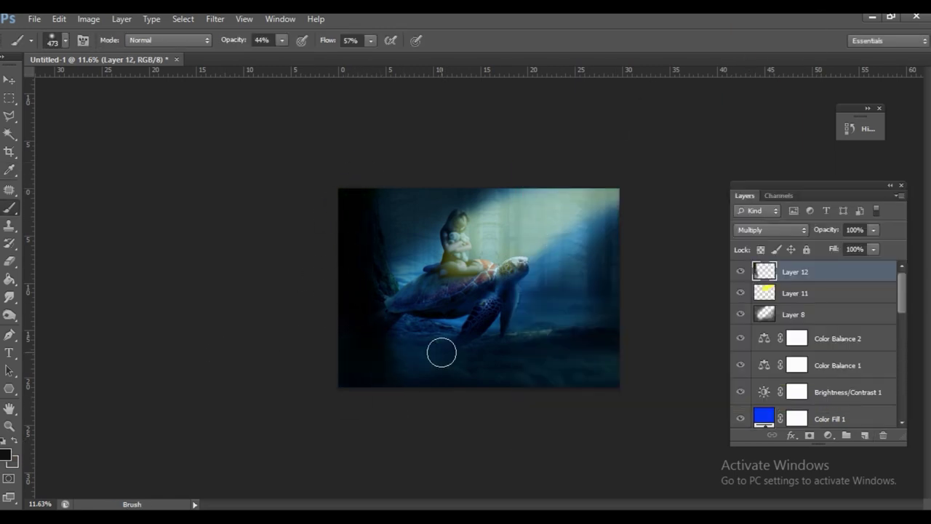
key("e")
key("b")
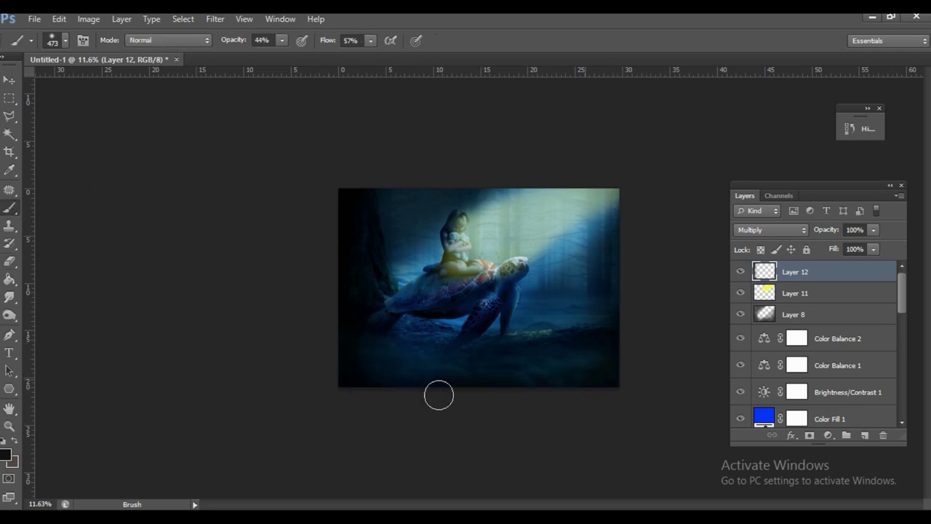
Use an 825 px brush for the dark edges and fade that layer to 57% opacity.
right_click(511, 290)
left_click_drag(640, 318, 655, 318)
key("Return")
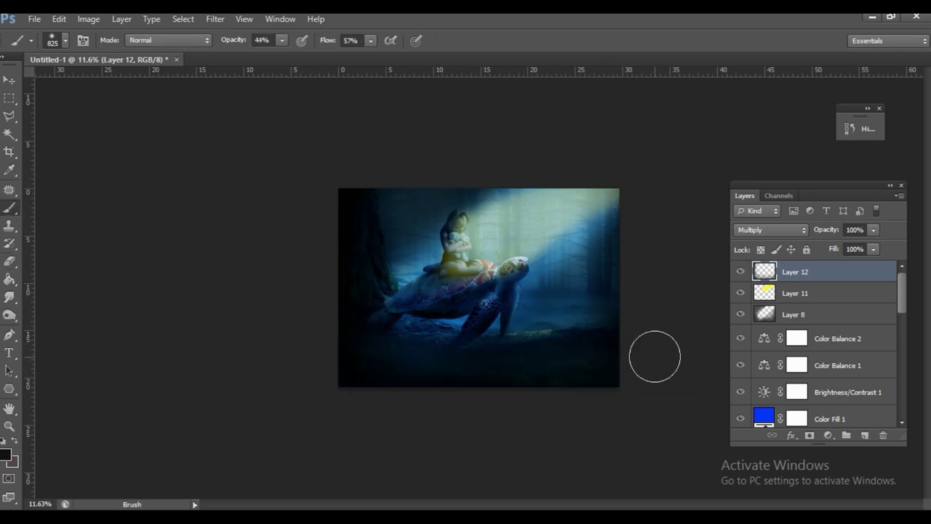
scroll(642, 353, "down", 1)
left_click_drag(853, 248, 843, 246)
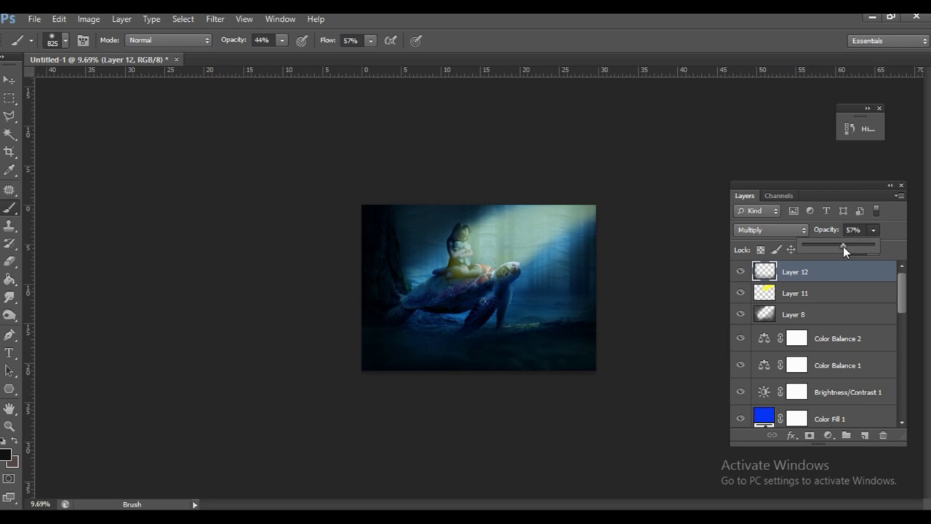
scroll(707, 315, "up", 2)
scroll(544, 293, "down", 1)
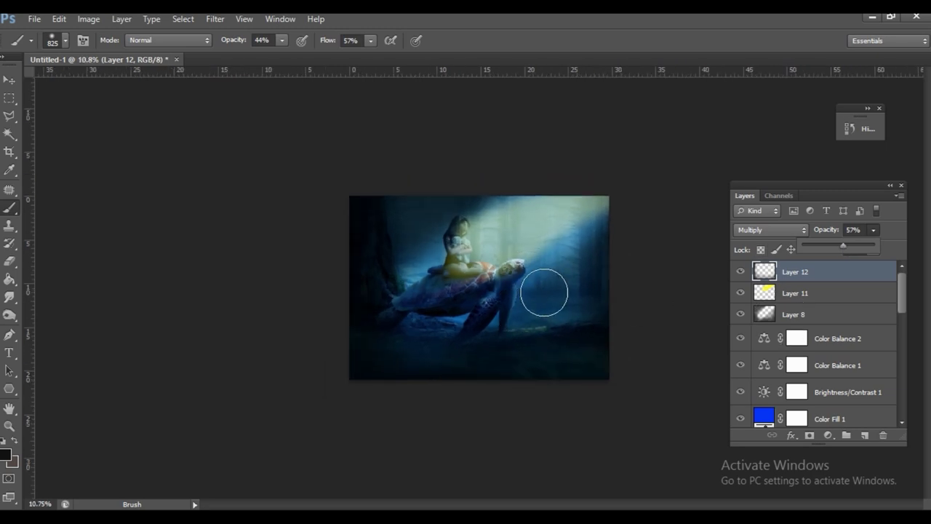
Paint a white glow around the girl on a new Screen layer at 48% opacity.
left_click(862, 434)
left_click(5, 456)
left_click(533, 209)
left_click(859, 196)
left_click_drag(478, 245, 473, 256)
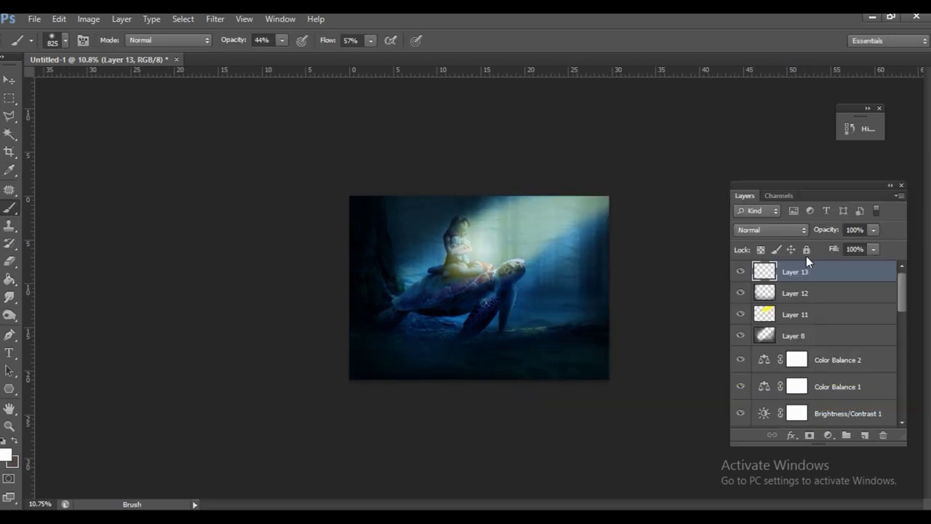
scroll(520, 224, "up", 3)
left_click(771, 229)
left_click(747, 126)
left_click_drag(840, 245, 828, 248)
scroll(608, 277, "down", 2)
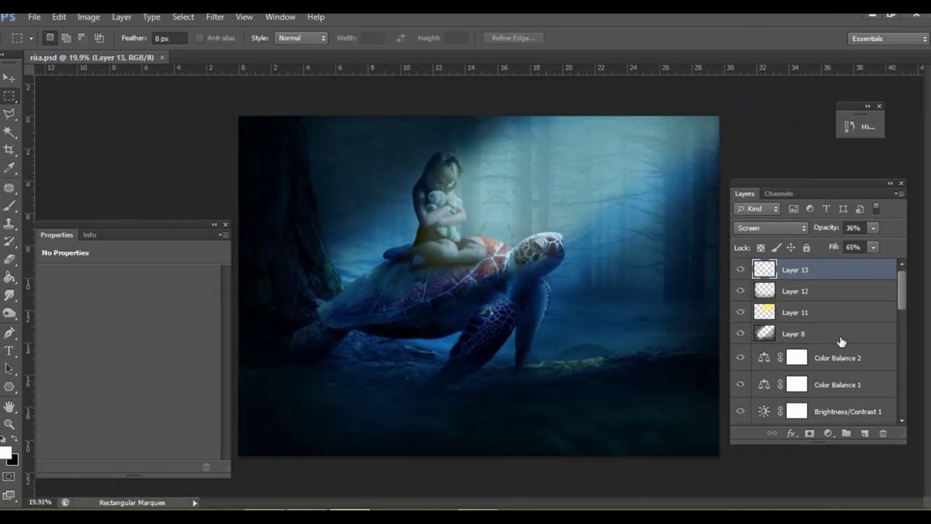
scroll(840, 341, "down", 2)
left_click(833, 334)
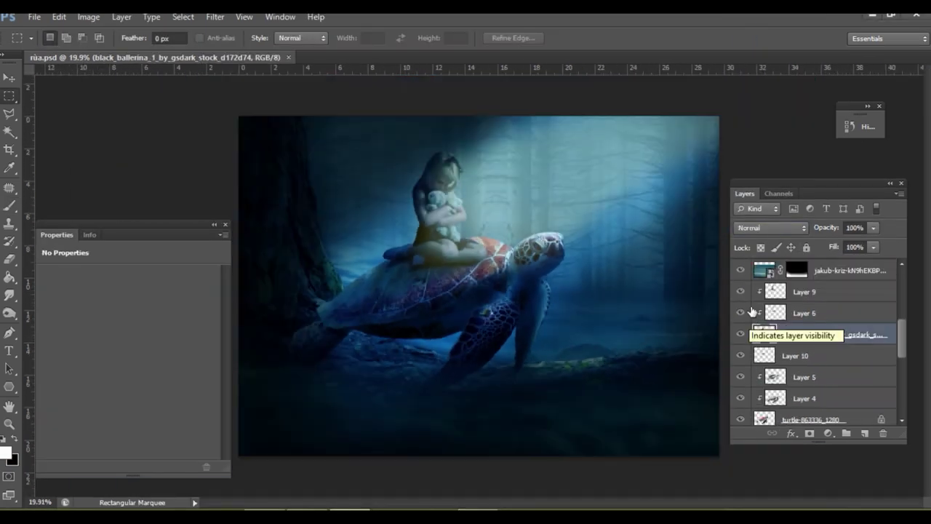
Group the girl's layers into Group 1 and shift the group slightly on the turtle.
left_click(803, 291, "shift")
key("ctrl+g")
key("v")
scroll(447, 197, "up", 1)
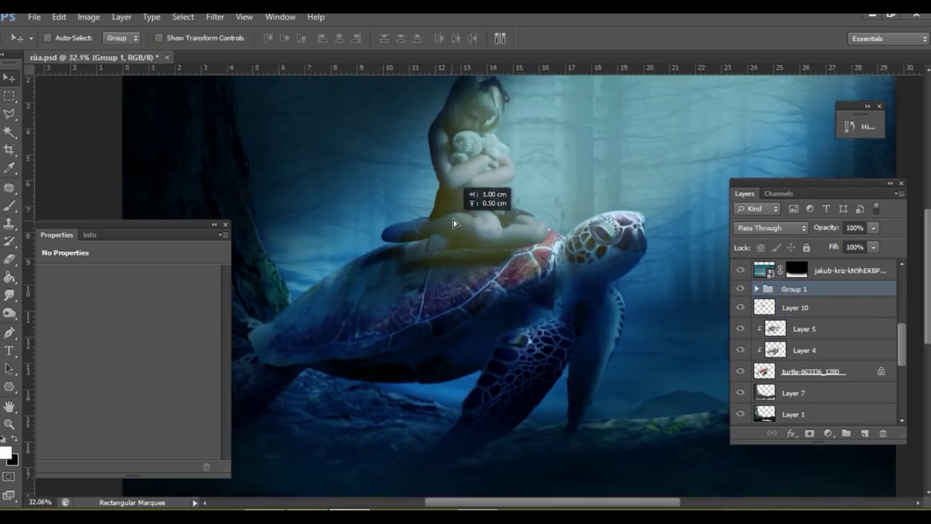
left_click_drag(446, 197, 468, 227)
scroll(468, 227, "down", 2)
Toggle Layer 5's visibility to check it, then nudge Layer 10's content into place.
left_click(795, 307)
left_click(804, 329)
left_click(740, 328)
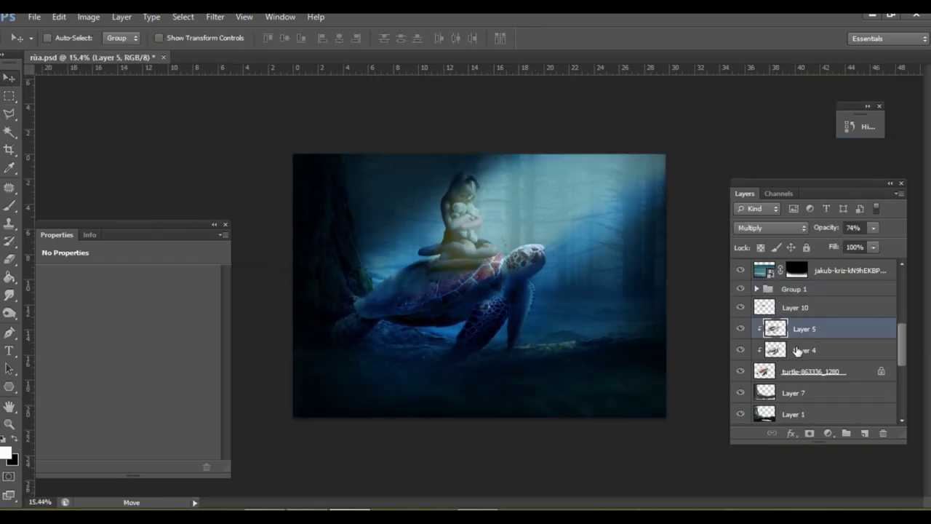
left_click(740, 329)
left_click(756, 350)
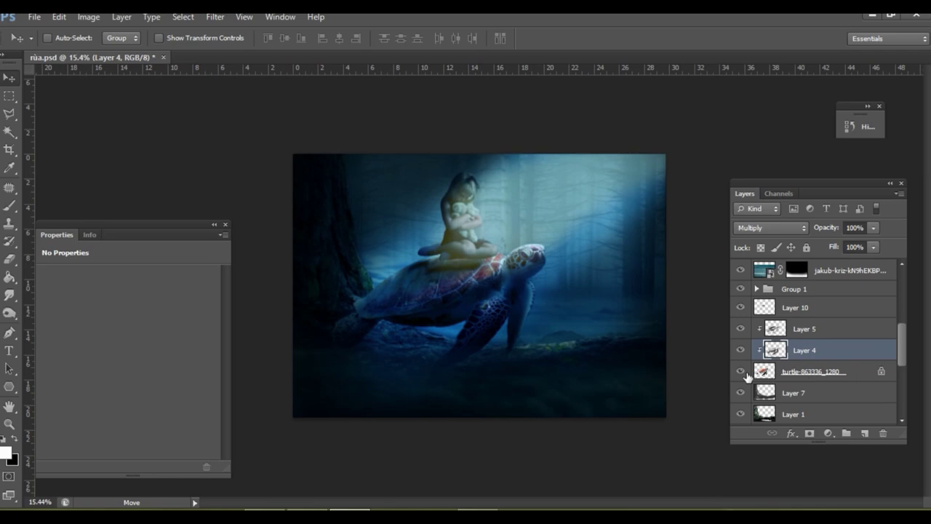
left_click(756, 307)
scroll(436, 240, "up", 2)
scroll(436, 240, "up", 1)
mouse_move(437, 232)
left_mouse_down()
mouse_move(441, 250)
mouse_move(454, 248)
left_mouse_up()
scroll(441, 250, "down", 2)
scroll(467, 247, "up", 3)
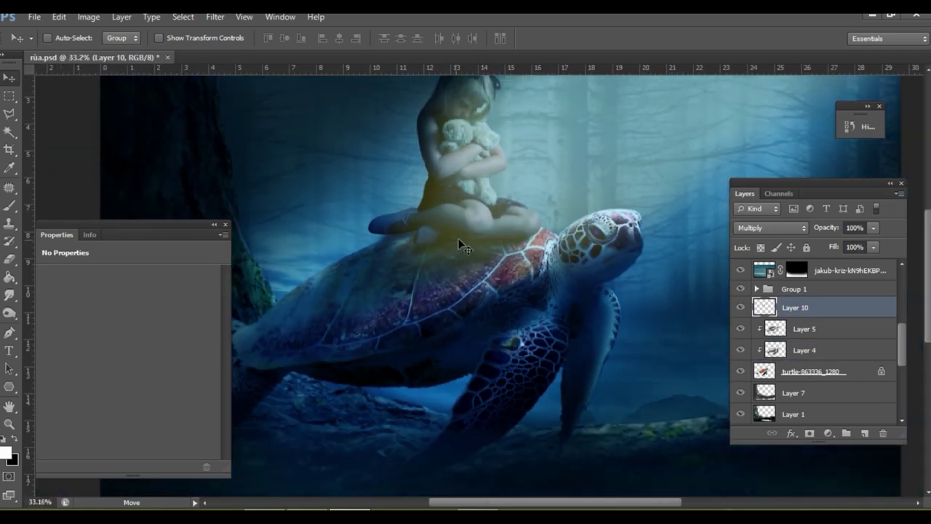
Switch to a soft brush with a dark shadow colour.
left_click(9, 205)
left_click(8, 452)
left_click(872, 194)
scroll(415, 156, "up", 4)
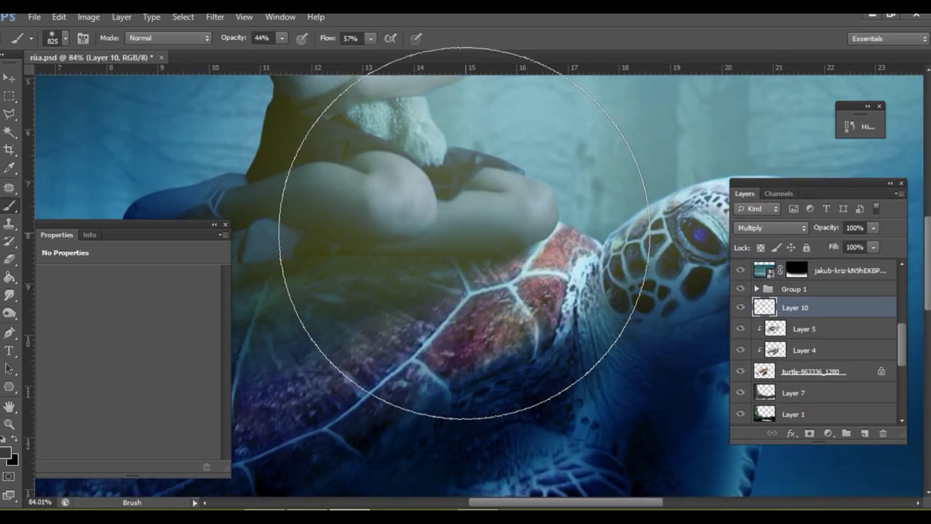
Add Layer 14 in Multiply mode for extra shading, plus an empty Layer 15 at the top.
left_click(866, 434)
left_click(771, 228)
left_click(764, 66)
scroll(422, 254, "up", 2)
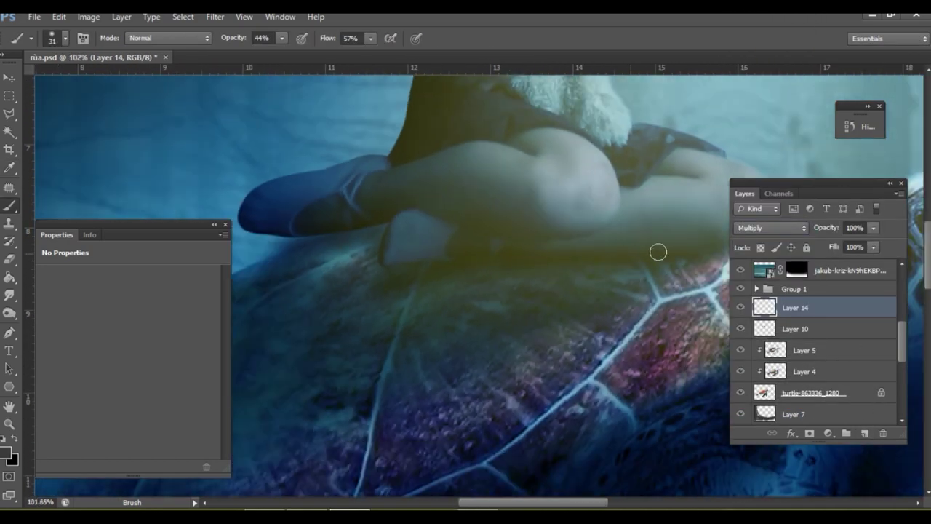
scroll(461, 239, "down", 3)
scroll(461, 239, "down", 2)
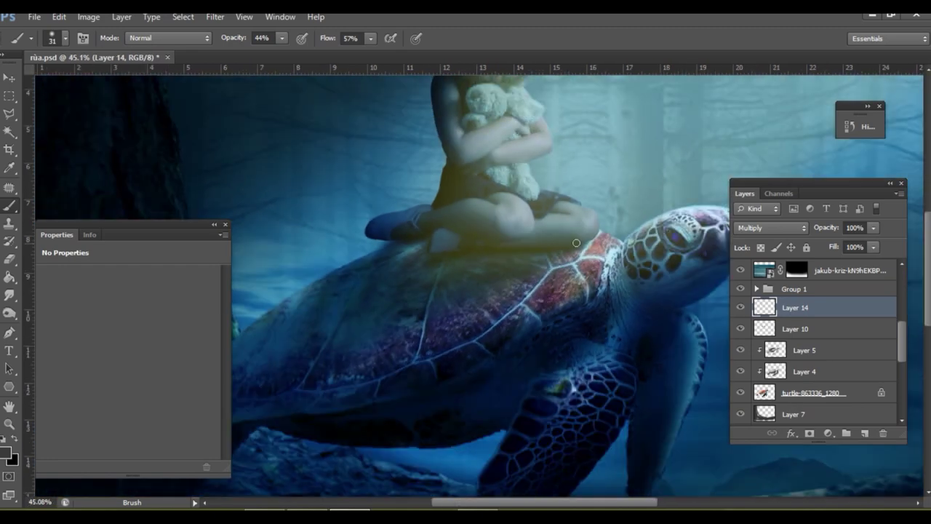
scroll(572, 248, "down", 1)
scroll(844, 328, "up", 5)
left_click(826, 275)
key("ctrl+alt+shift+n")
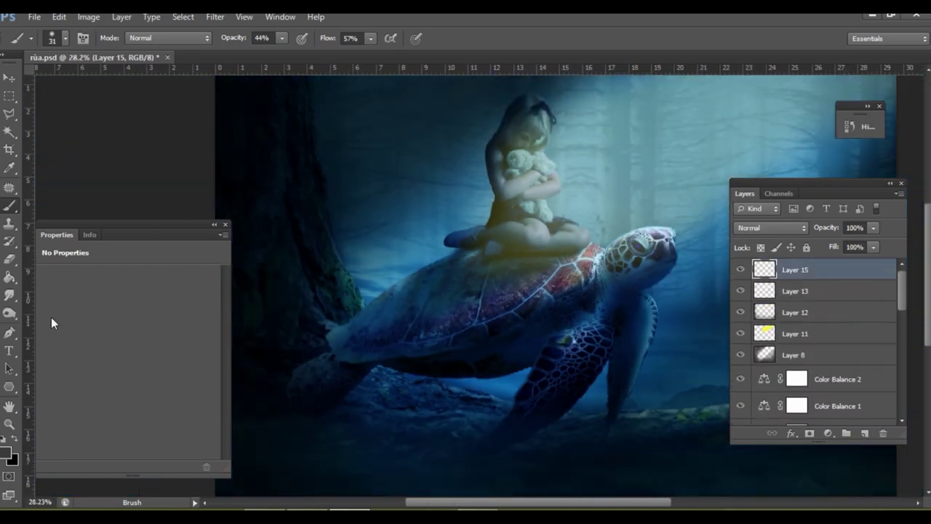
Trace the turtle's eye with the Pen tool and turn the path into a selection.
left_click(9, 332)
scroll(654, 255, "up", 4)
scroll(654, 254, "up", 8)
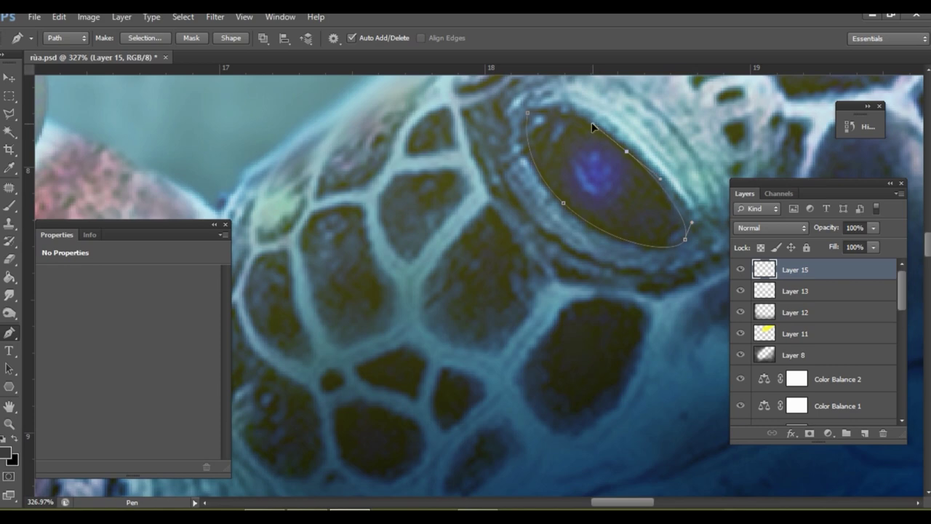
scroll(592, 127, "down", 5)
scroll(437, 255, "down", 4)
left_click(145, 38)
left_click(536, 154)
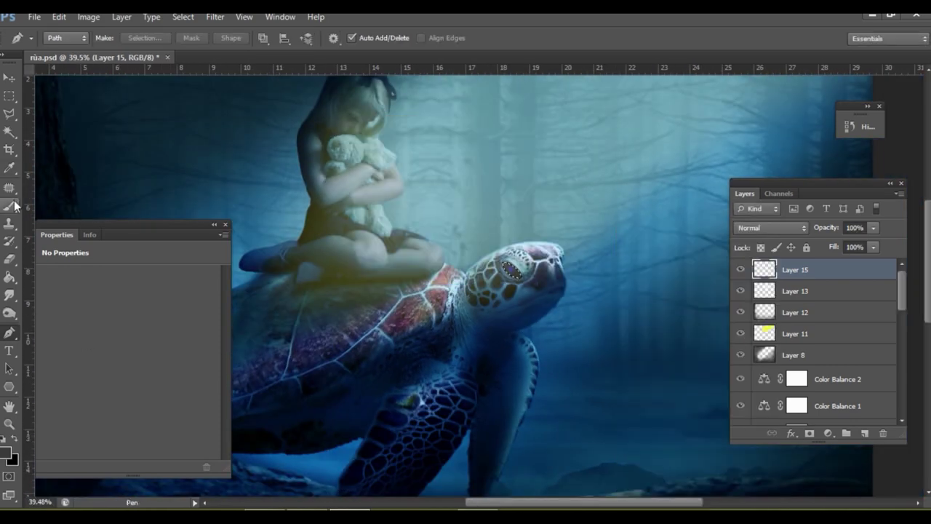
Set Layer 15 to Screen blend mode and choose bright yellow as the brush colour.
left_click(771, 228)
left_click(773, 119)
left_click(6, 453)
left_click(727, 204)
left_click(873, 194)
key("b")
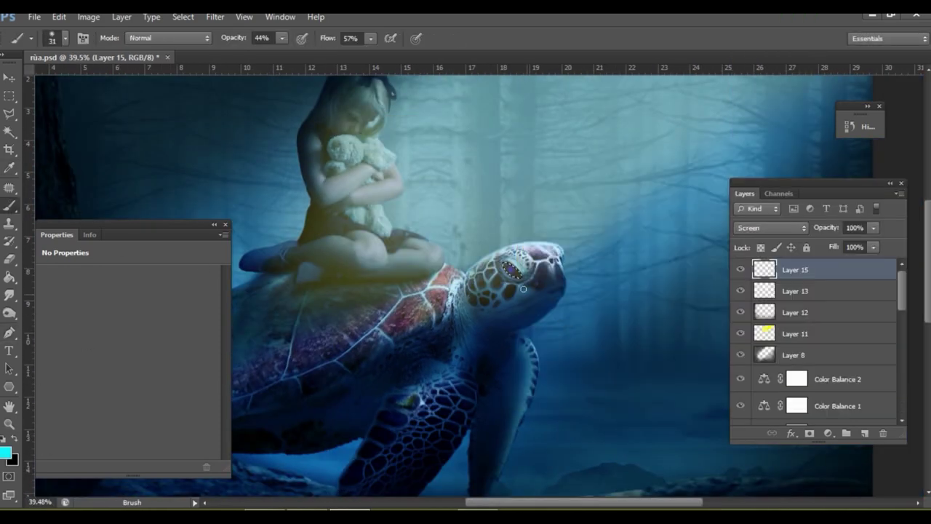
scroll(593, 334, "up", 3)
left_click(5, 453)
left_click(873, 194)
Paint yellow into the selected eye at full brush opacity and flow, then deselect.
mouse_move(483, 233)
left_mouse_down()
mouse_move(470, 219)
mouse_move(481, 234)
left_mouse_up()
key("0")
key("shift+0")
key("ctrl+0")
left_click(184, 16)
left_click(193, 44)
Add an Outer Glow layer style to Layer 15.
right_click(759, 267)
left_click(684, 43)
left_click(83, 376)
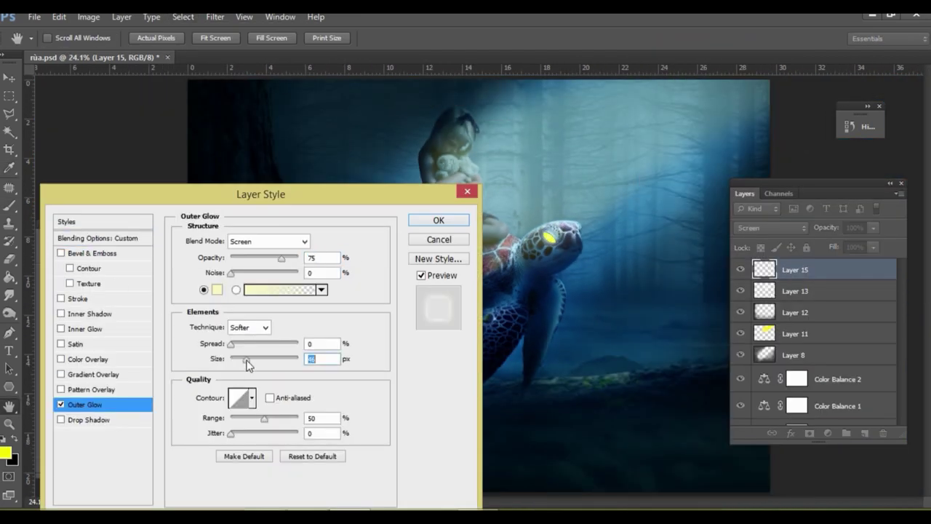
left_click(432, 218)
Lower Layer 11's opacity to 28%.
scroll(627, 272, "down", 1)
scroll(626, 272, "down", 1)
scroll(627, 272, "down", 1)
left_click(795, 359)
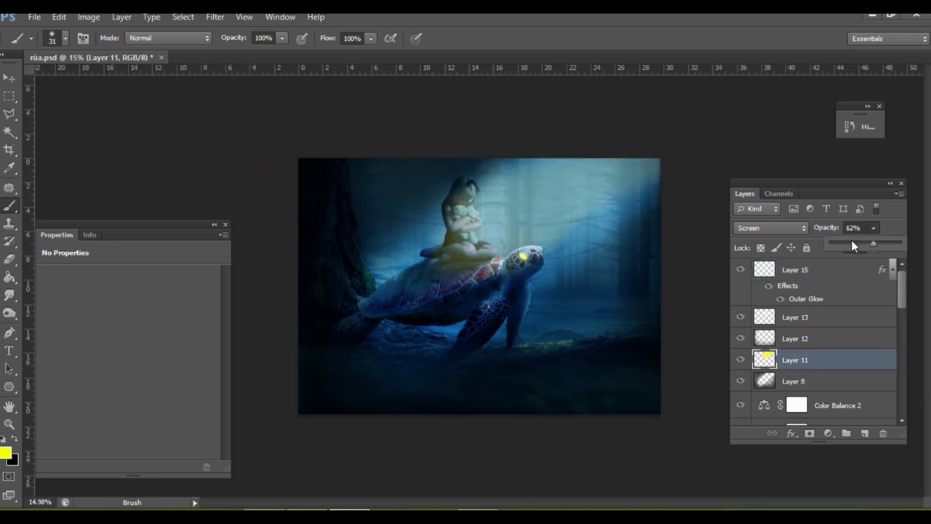
left_click_drag(873, 228, 851, 248)
Add Layer 16 above Layer 14 in Multiply mode and set a new brush colour.
scroll(694, 314, "down", 1)
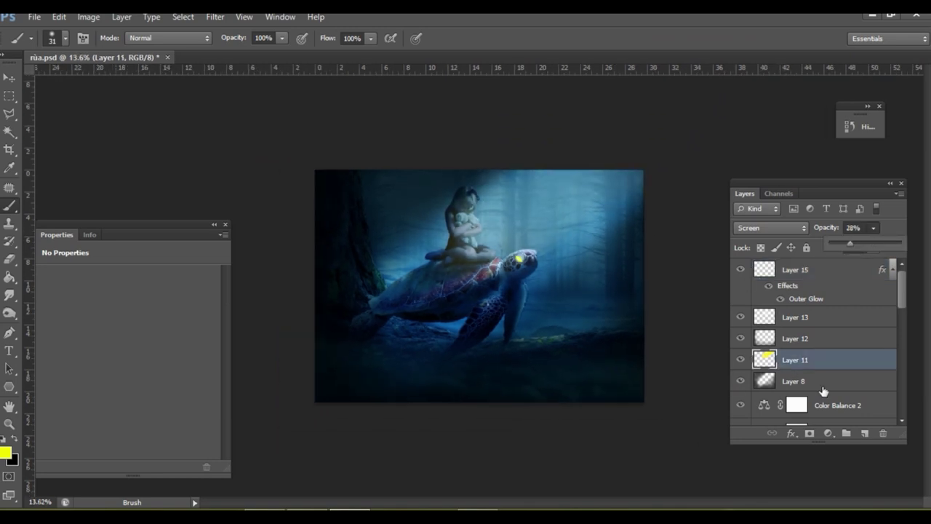
scroll(820, 384, "down", 2)
scroll(823, 383, "down", 2)
scroll(820, 384, "up", 2)
left_click(804, 352)
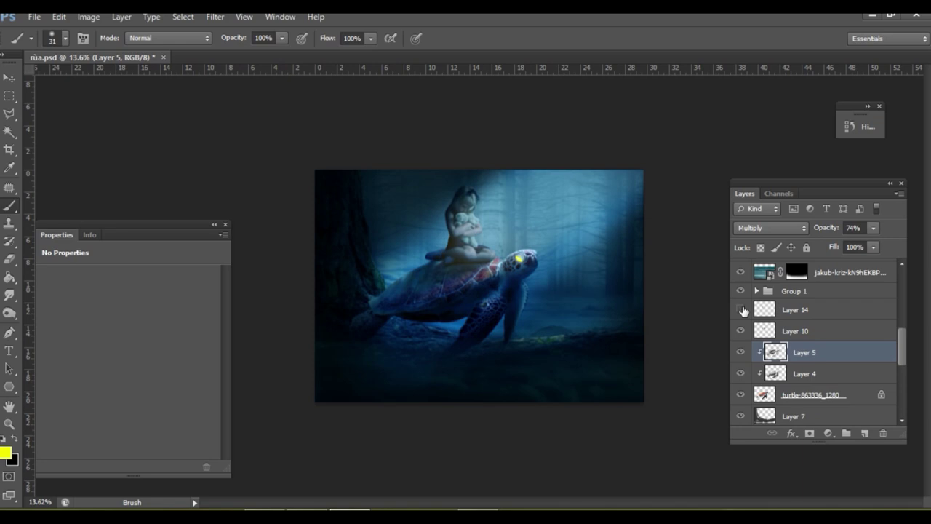
key("ctrl+shift+alt+n")
left_click(771, 228)
left_click(761, 121)
left_click(6, 452)
key("Return")
key("b")
right_click(612, 358)
key("Escape")
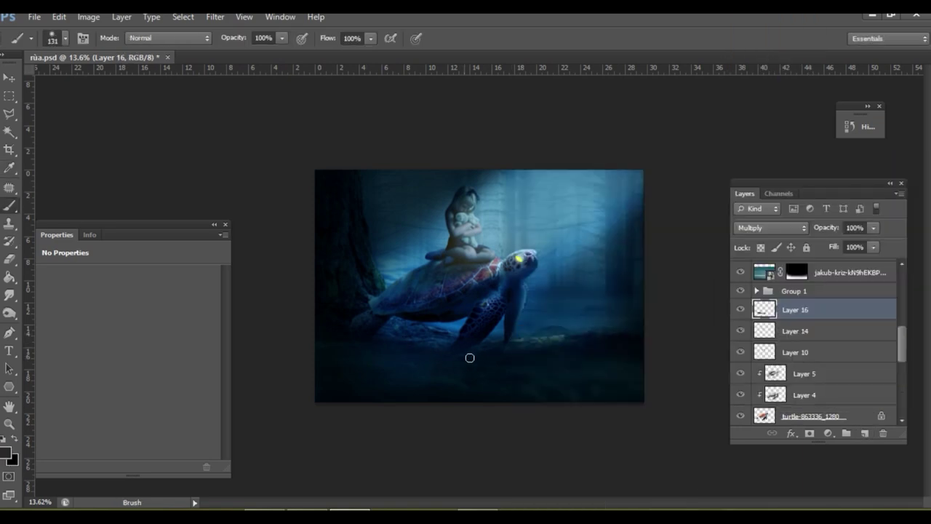
Add Layer 17 in Screen mode with a yellow brush for the second eye glow.
scroll(526, 239, "up", 2)
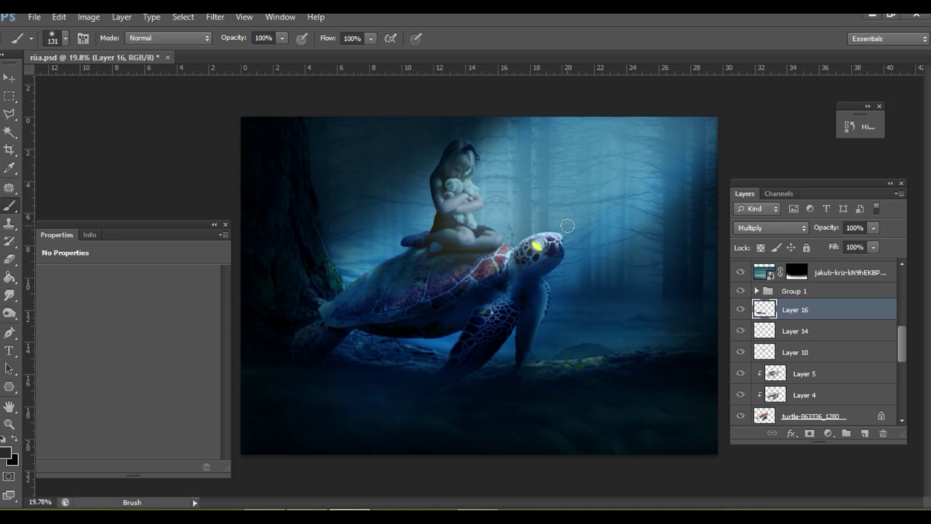
scroll(567, 226, "up", 3)
scroll(568, 226, "down", 2)
left_click(864, 432)
left_click(771, 228)
left_click(744, 123)
left_click(8, 453)
key("Return")
scroll(545, 177, "up", 2)
right_click(557, 302)
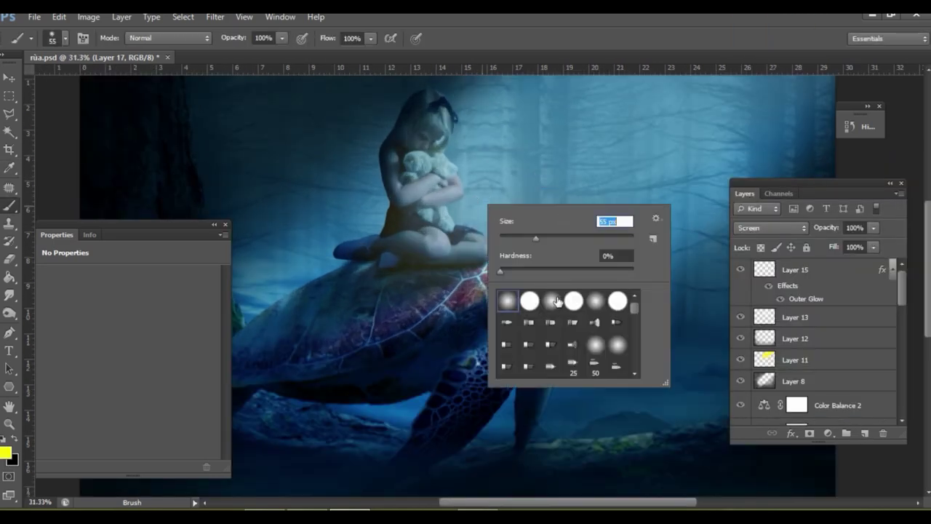
scroll(679, 314, "down", 2)
scroll(679, 313, "down", 2)
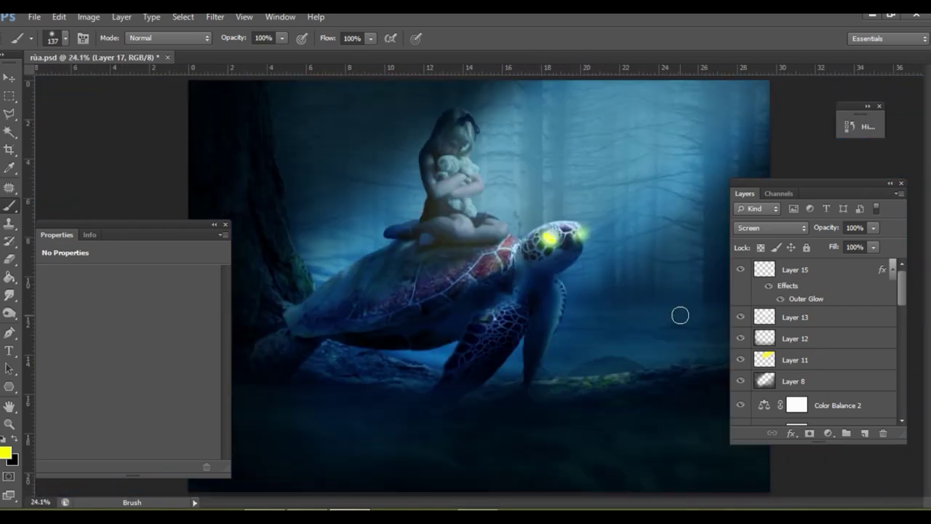
Switch to the Eraser and add a new layer for darkening the scene.
left_click(10, 262)
scroll(648, 214, "up", 2)
scroll(546, 365, "down", 3)
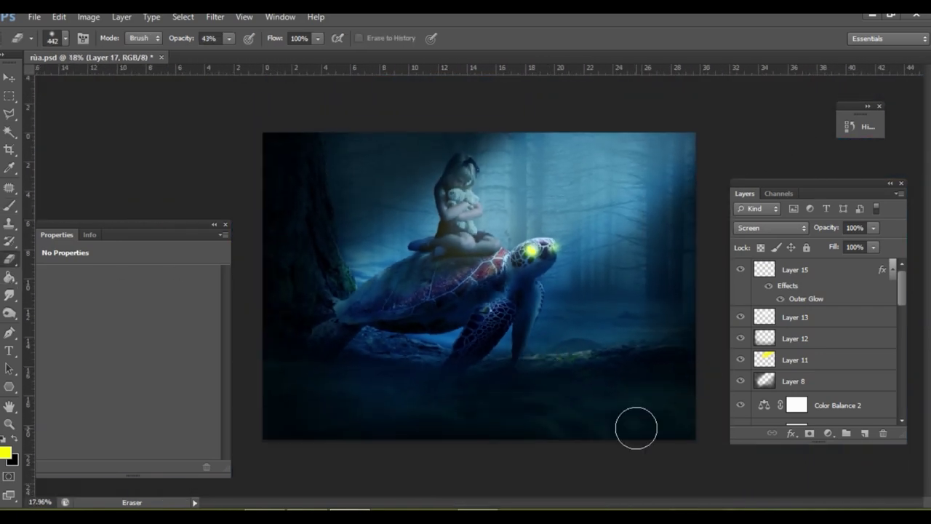
scroll(641, 448, "down", 1)
left_click(864, 432)
Set Layer 18 to Multiply and make black the painting colour.
left_click(771, 227)
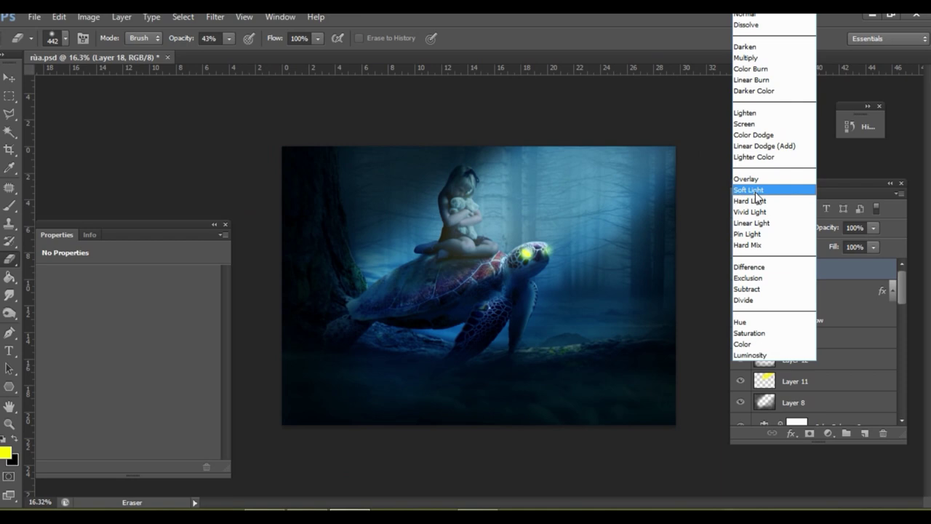
left_click(754, 59)
left_click(6, 452)
left_click(858, 194)
Set up a large soft brush: size 463, 37% opacity, 63% flow.
right_click(532, 238)
key("b")
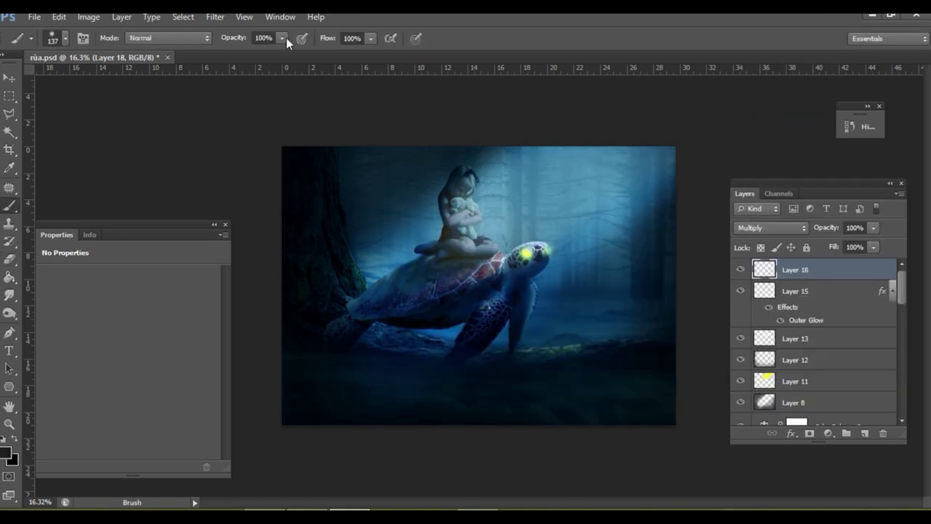
right_click(565, 253)
left_click_drag(566, 253, 567, 252)
key("3")
key("7")
right_click(416, 260)
left_click_drag(430, 264, 414, 251)
key("shift+6")
key("shift+3")
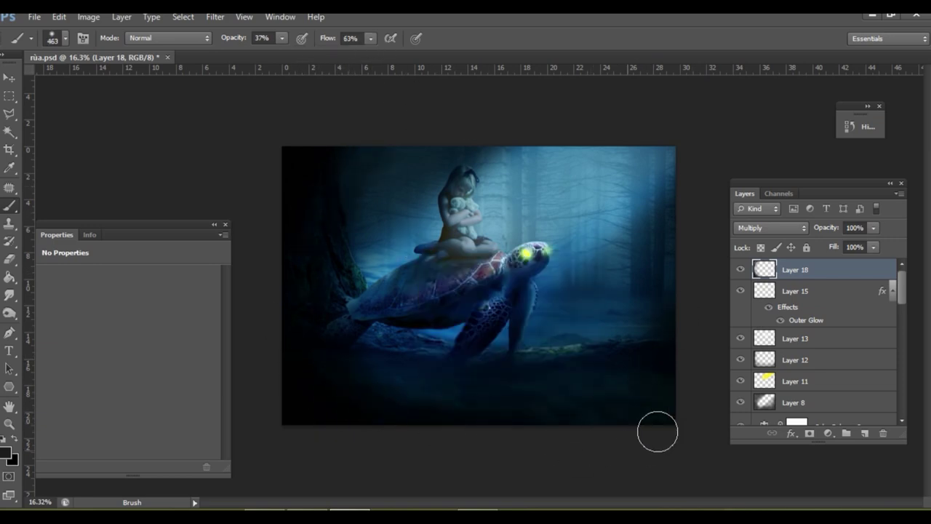
Switch to the Eraser with 56% flow and size 156 to trim excess shading.
key("e")
key("shift+5")
key("shift+6")
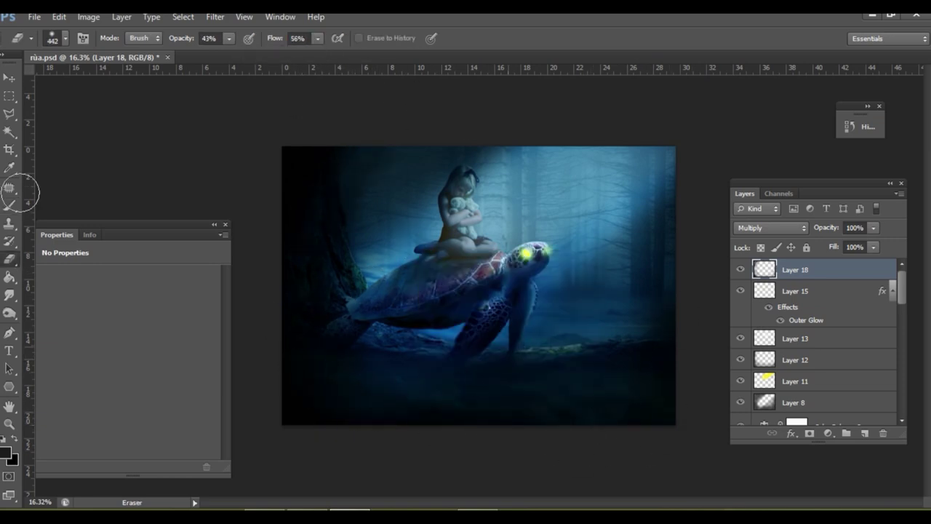
right_click(551, 293)
left_click_drag(618, 327, 532, 285)
scroll(523, 213, "up", 3)
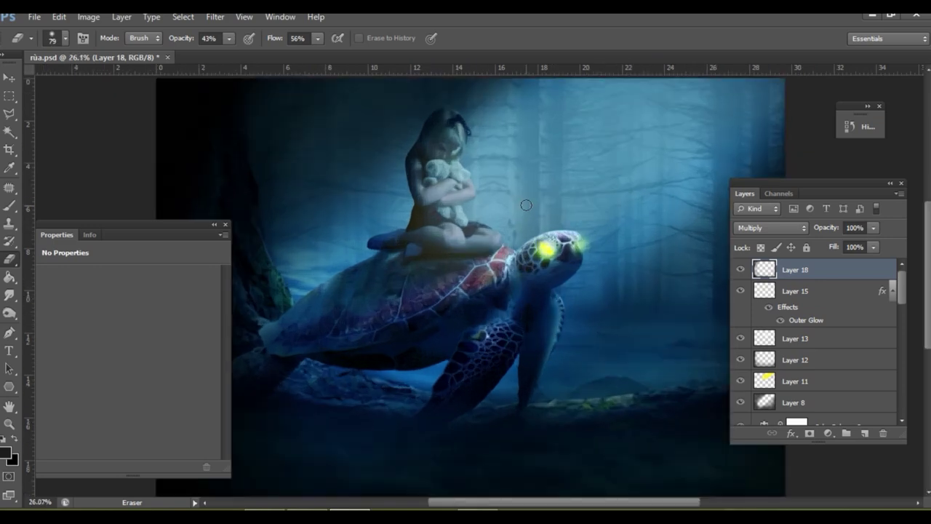
scroll(426, 305, "down", 2)
scroll(377, 262, "up", 2)
right_click(293, 312)
type("156")
key("Return")
Return to the brush at size 185, then select the turtle image layer.
key("b")
right_click(289, 298)
left_click_drag(409, 326, 416, 326)
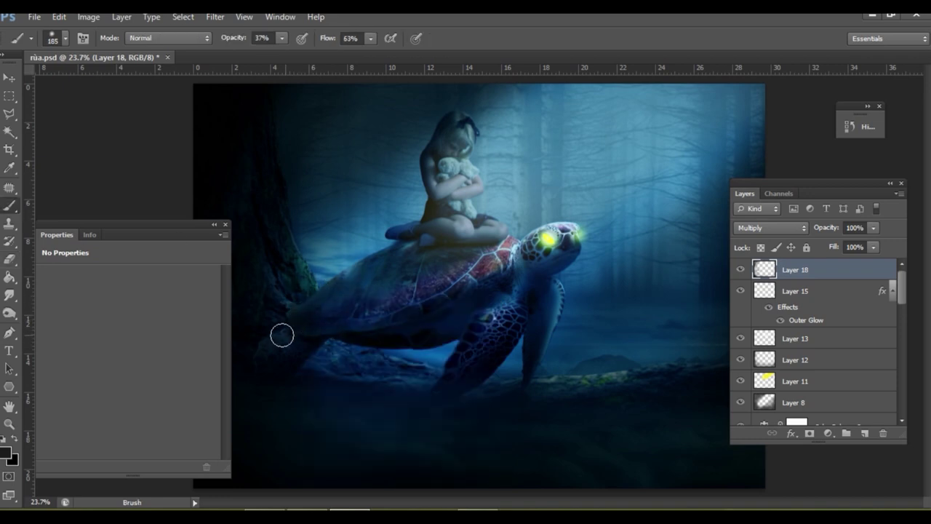
scroll(422, 347, "up", 2)
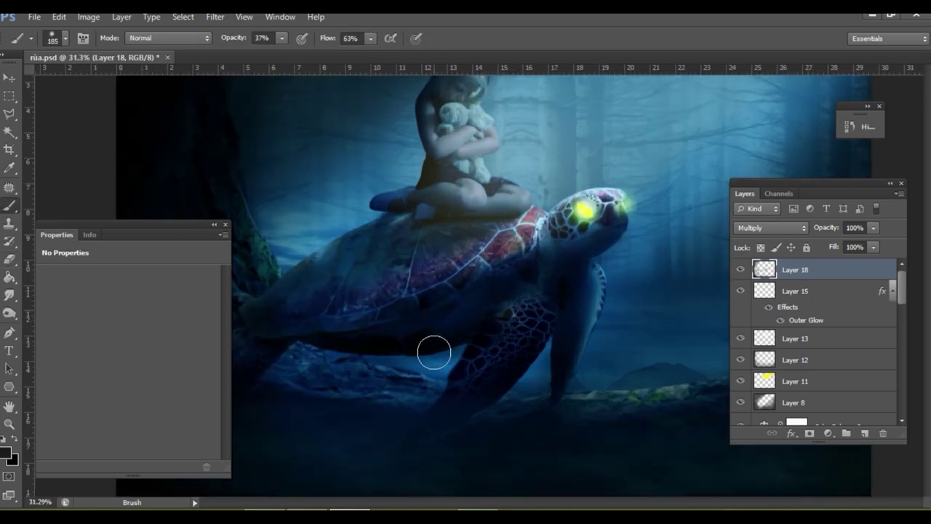
scroll(432, 349, "down", 1)
scroll(829, 349, "down", 3)
scroll(822, 379, "down", 3)
left_click(811, 397)
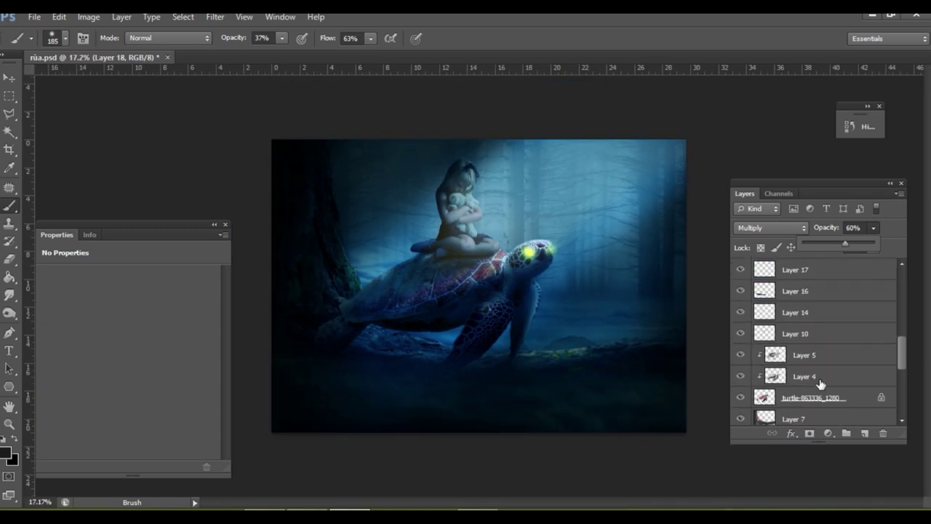
Trace a curved Pen path along the rock beneath the turtle's shell.
key("r")
scroll(631, 323, "up", 5)
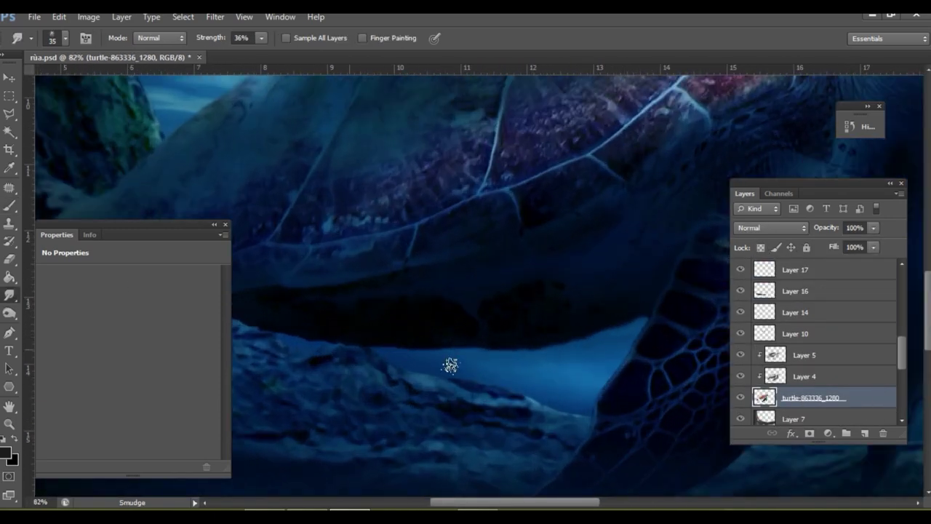
scroll(599, 315, "down", 3)
scroll(639, 352, "up", 3)
scroll(608, 415, "down", 3)
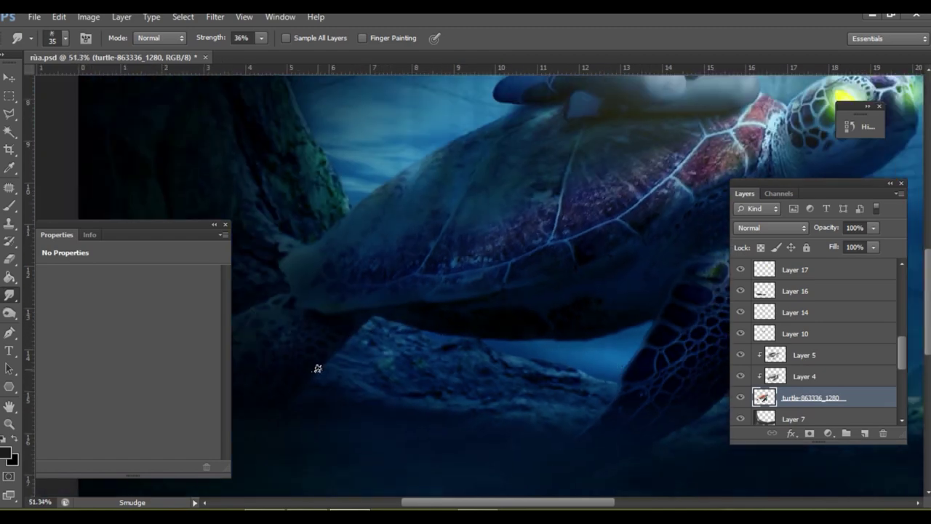
scroll(318, 368, "down", 3)
key("p")
scroll(416, 291, "up", 5)
scroll(416, 291, "down", 1)
left_click(283, 296)
left_click_drag(478, 333, 568, 338)
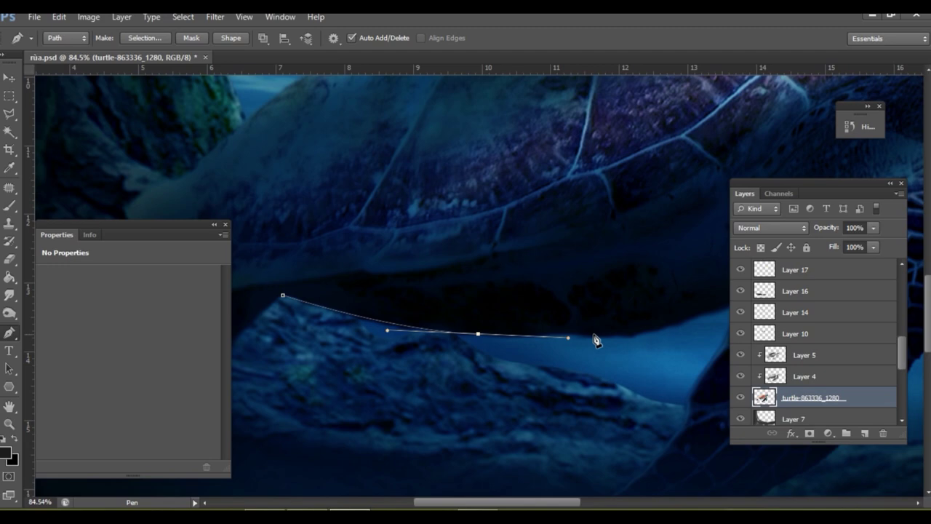
left_click_drag(664, 298, 623, 380)
scroll(624, 381, "down", 3)
left_click_drag(421, 443, 385, 458)
Turn the shell path into a selection, erase the leftover background inside, and deselect.
left_click(313, 358)
right_click(402, 424)
left_click(452, 213)
left_click(536, 152)
key("e")
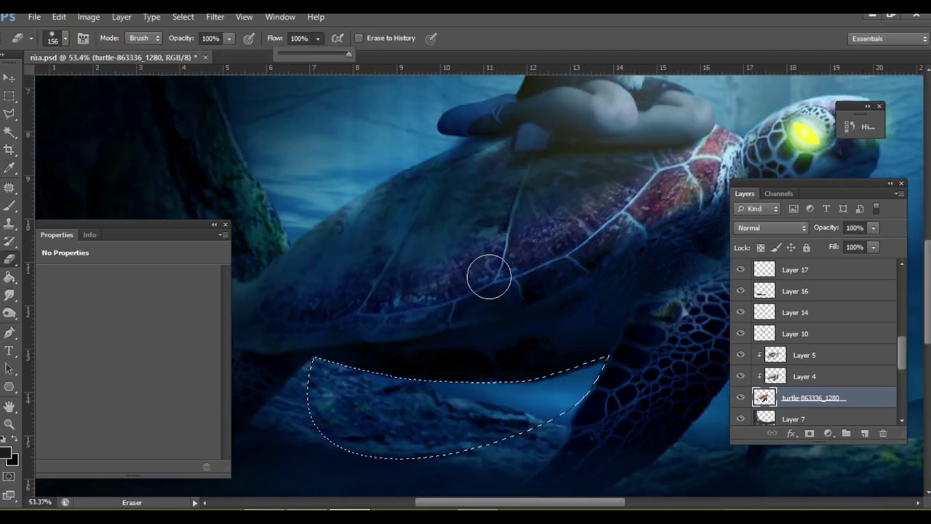
left_click_drag(489, 276, 619, 343)
key("ctrl+d")
Draw a closed Pen path along the inner edge of the front flipper.
scroll(473, 272, "down", 2)
scroll(474, 272, "up", 2)
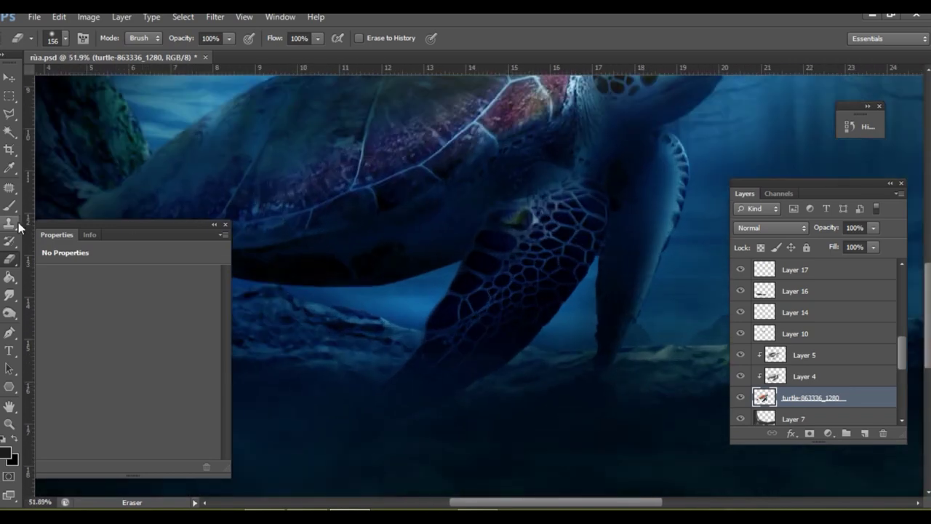
left_click(10, 332)
scroll(628, 272, "up", 2)
left_click(567, 179)
left_click(398, 415)
left_click(360, 437)
left_click(321, 460)
left_click(551, 447)
left_click(571, 383)
left_click(573, 227)
Make a selection from the flipper path, then clear it with Select > Deselect.
right_click(572, 228)
left_click(603, 133)
left_click(544, 158)
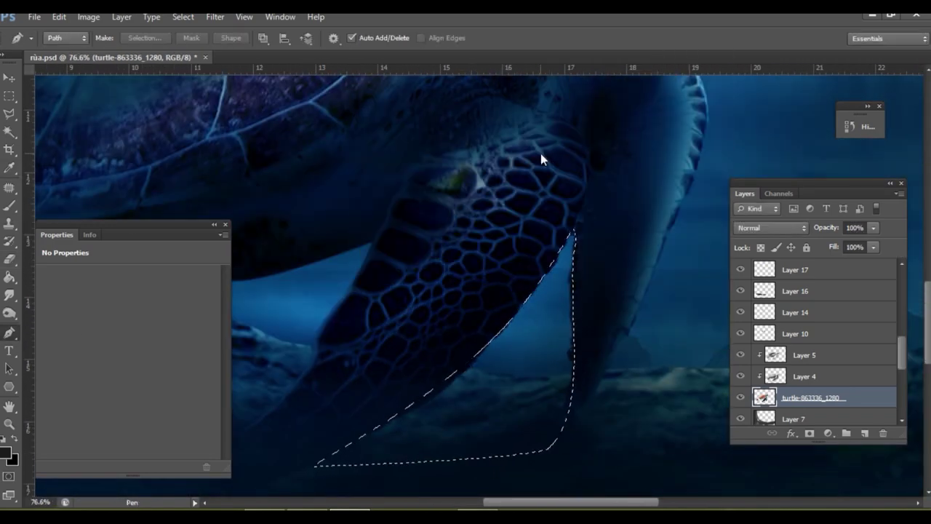
scroll(544, 159, "down", 3)
left_click(182, 16)
left_click(190, 44)
scroll(611, 269, "down", 2)
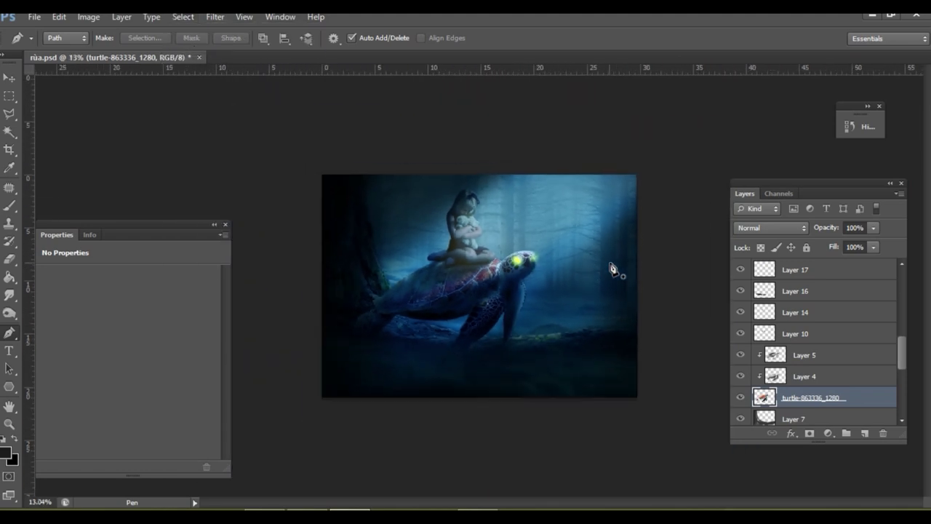
scroll(611, 269, "up", 2)
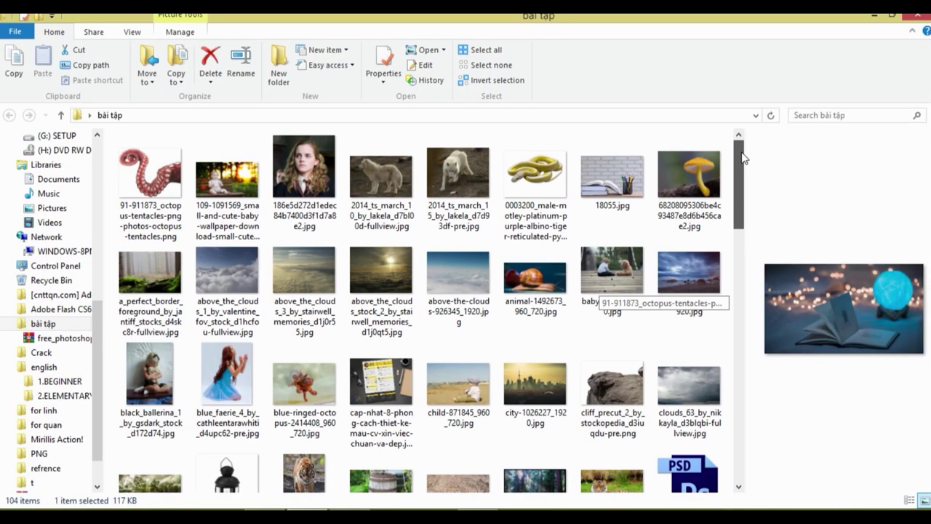
Place the hqdefault light image onto the canvas, enlarged and rotated.
left_click_drag(742, 158, 752, 239)
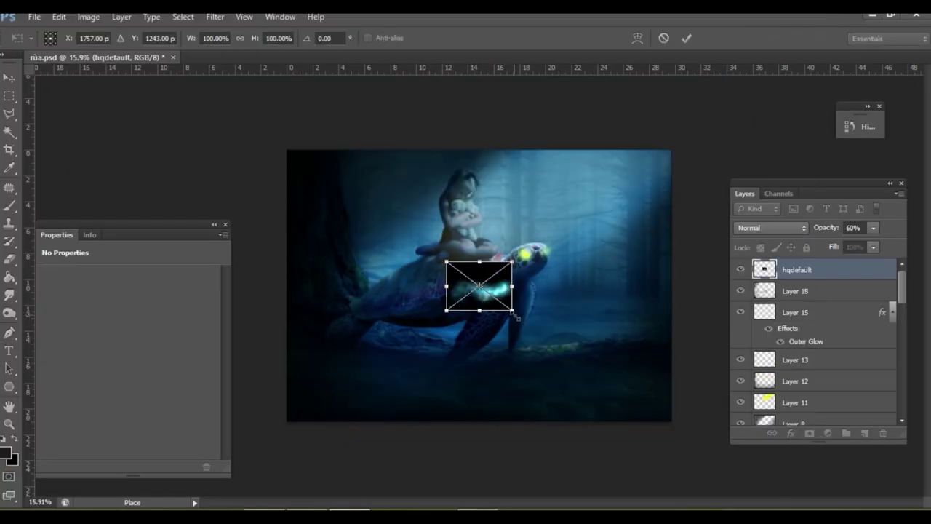
mouse_move(513, 312)
left_mouse_down()
mouse_move(717, 474)
mouse_move(558, 388)
left_mouse_up()
key("b")
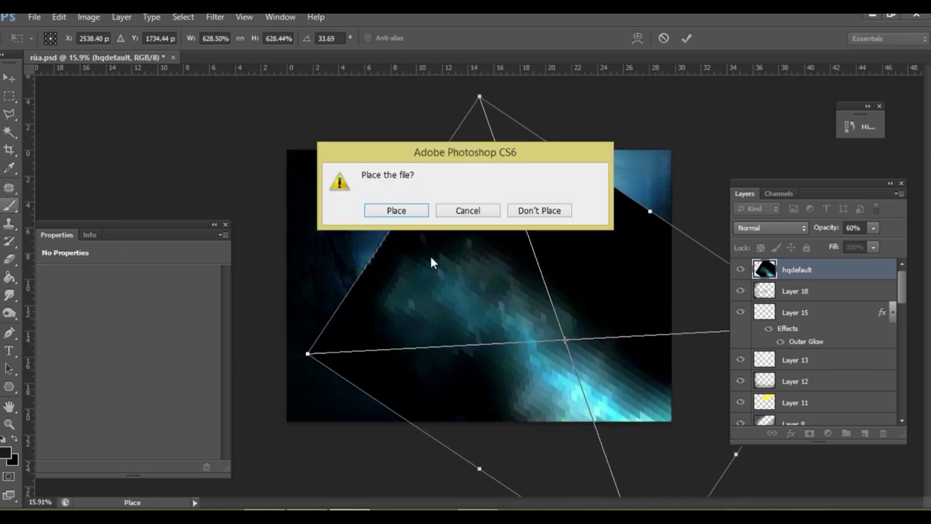
key("Return")
Set the hqdefault layer to Lighten blending, then rotate and shrink it with Free Transform.
left_click(756, 230)
left_click(744, 112)
left_click(59, 16)
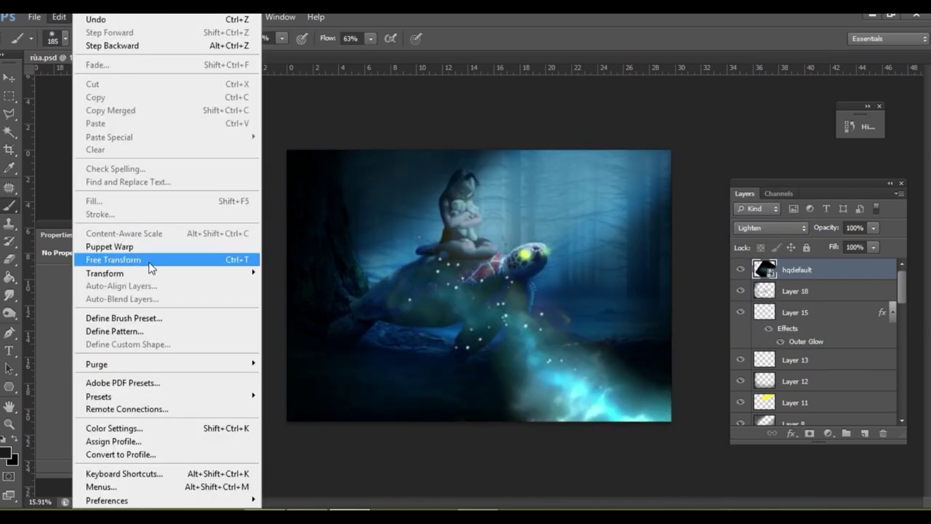
left_click(150, 267)
left_click_drag(621, 374, 595, 368)
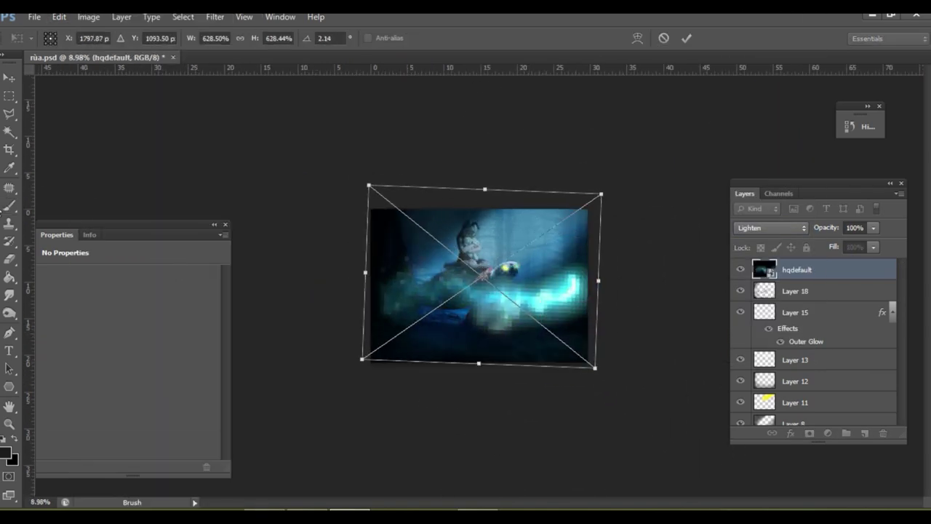
key("Return")
Move hqdefault below the turtle layer and shift the glow behind the turtle's head.
left_click_drag(797, 269, 800, 319)
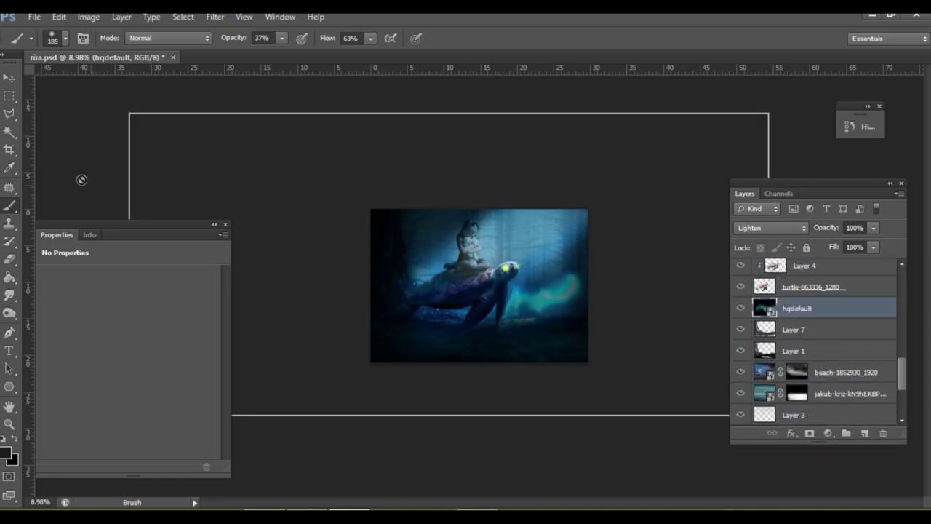
key("v")
mouse_move(546, 280)
left_mouse_down()
mouse_move(494, 215)
mouse_move(541, 266)
left_mouse_up()
scroll(513, 240, "up", 2)
scroll(531, 320, "down", 1)
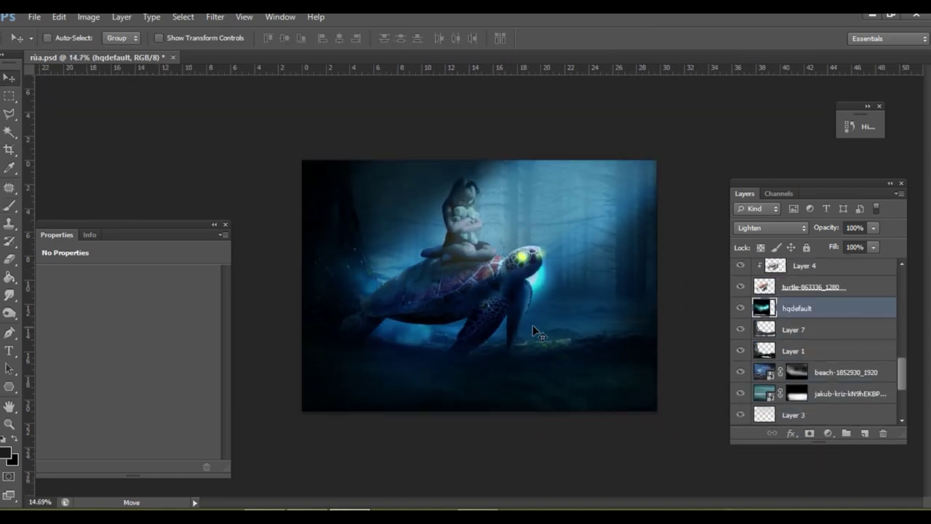
Enlarge the glow to about 143% and rotate it about 11 degrees.
key("ctrl+t")
left_click_drag(657, 411, 665, 468)
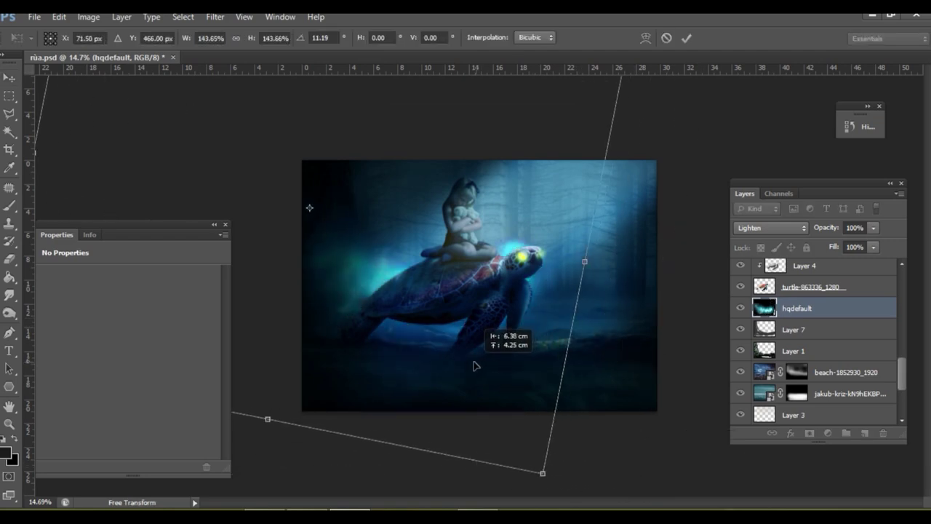
left_click_drag(541, 339, 479, 369)
key("Return")
scroll(495, 368, "down", 1)
Set the Eraser tool's opacity to 49%.
key("e")
right_click(568, 261)
left_click(228, 38)
left_click_drag(226, 41, 193, 54)
Nudge the glow layer's position with Free Transform and apply it.
key("v")
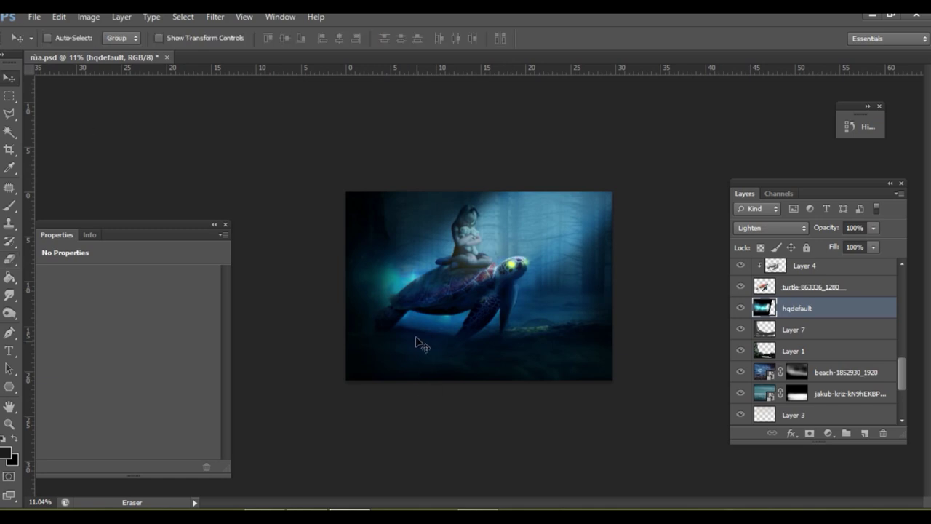
key("ctrl+t")
left_click_drag(446, 335, 418, 366)
key("ctrl+minus")
key("b")
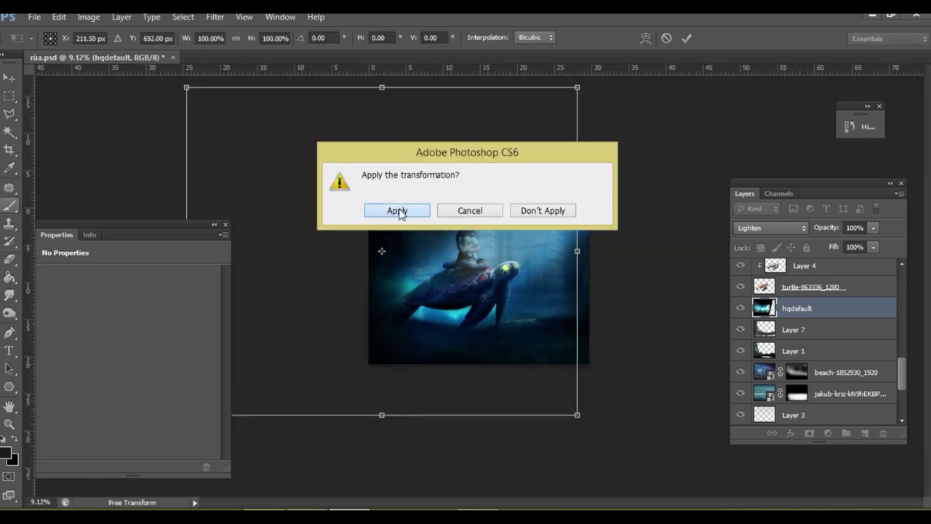
left_click(393, 210)
Duplicate the hqdefault glow layer and reshape the copy.
key("ctrl+j")
key("ctrl+t")
mouse_move(575, 412)
left_mouse_down()
mouse_move(615, 349)
mouse_move(551, 327)
mouse_move(406, 219)
left_mouse_up()
key("Escape")
key("j")
key("ctrl+0")
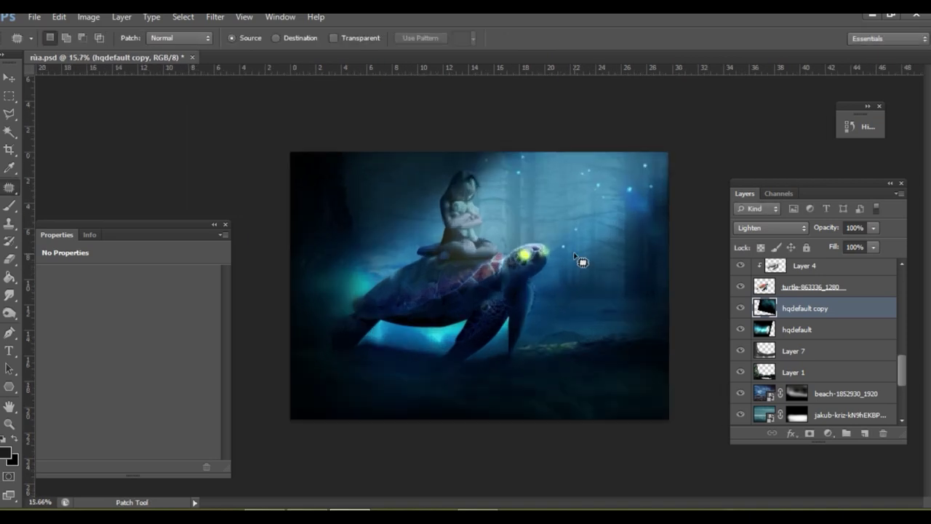
Make a second copy, place hqdefault copy 2 under Layer 18, and shift its sparkles downward.
key("ctrl+j")
key("ctrl+t")
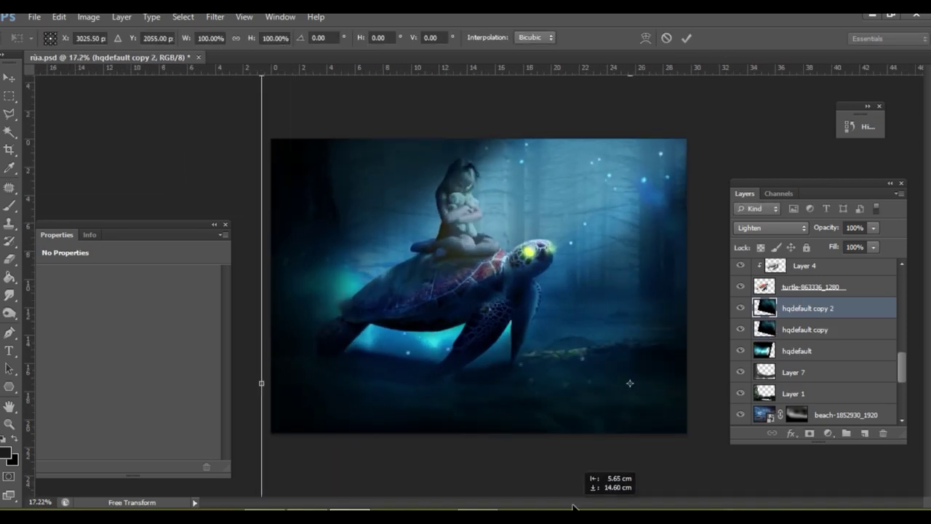
key("Escape")
mouse_move(804, 308)
left_mouse_down()
mouse_move(806, 227)
mouse_move(804, 280)
left_mouse_up()
key("v")
mouse_move(570, 404)
left_mouse_down()
mouse_move(648, 411)
mouse_move(700, 468)
left_mouse_up()
Erase part of the second copy's sparkles at the lower right.
key("e")
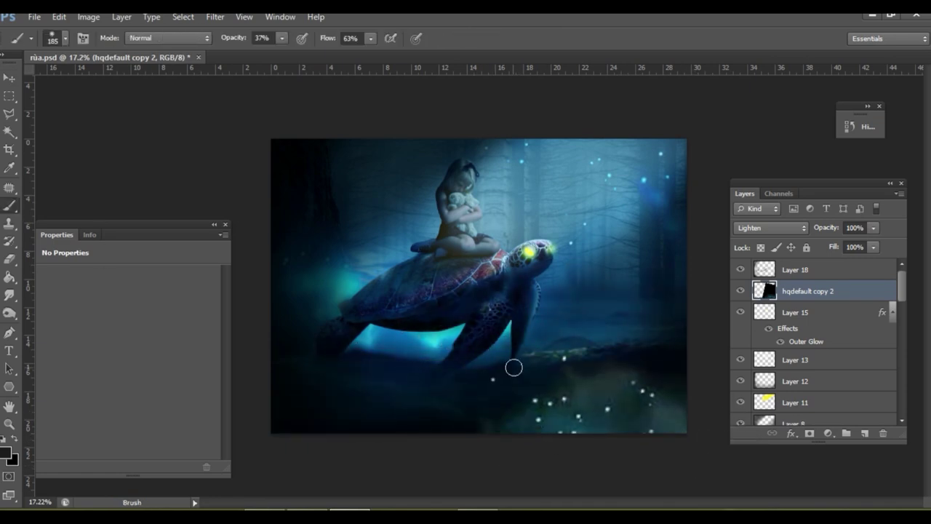
scroll(513, 369, "down", 2, "alt")
mouse_move(630, 350)
left_mouse_down()
mouse_move(575, 370)
mouse_move(595, 362)
left_mouse_up()
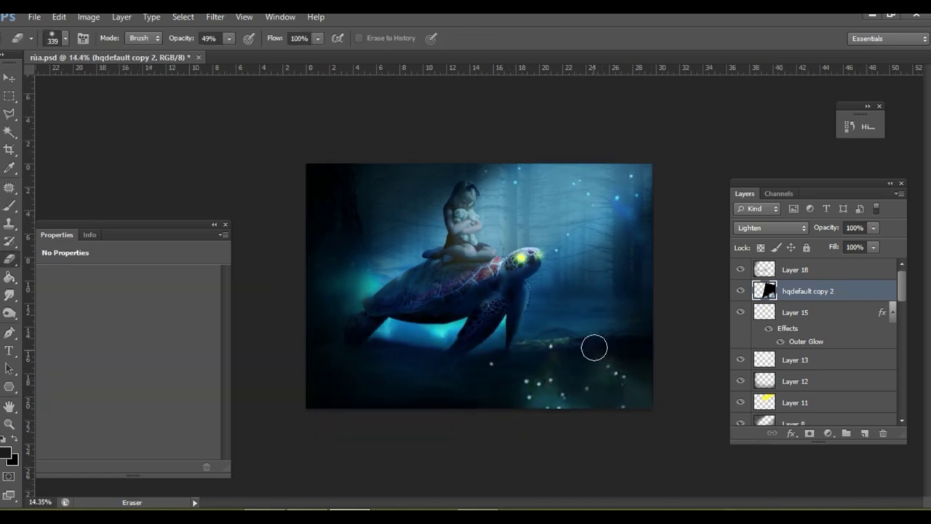
Add a new empty layer set to Screen blending.
left_click(797, 279)
key("ctrl+shift+alt+n")
left_click(771, 228)
left_click(752, 121)
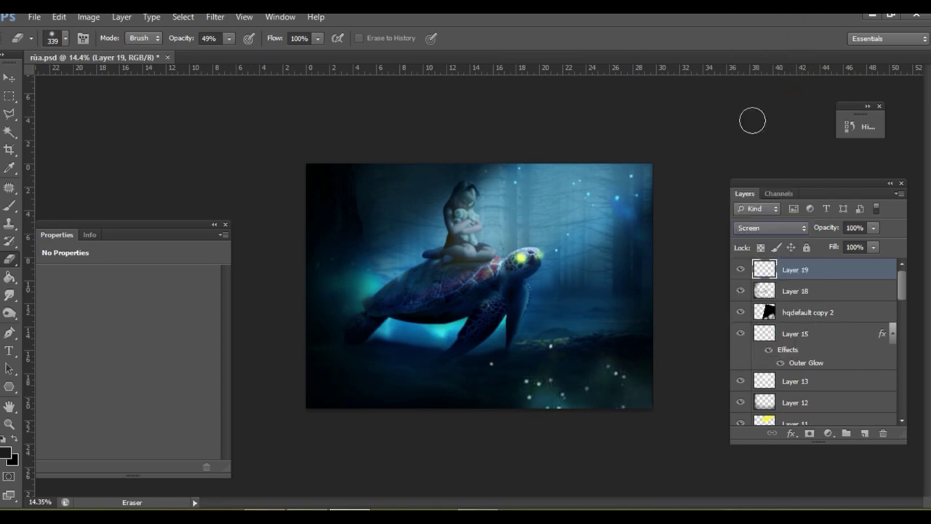
Choose yellow as the foreground colour and set the brush size to 178.
left_click(7, 453)
right_click(661, 276)
type("178")
key("Return")
Dab the first yellow glowing orb and raise it slightly.
left_click(10, 205)
scroll(284, 62, "up", 2)
left_click(9, 77)
left_click_drag(637, 305, 640, 282)
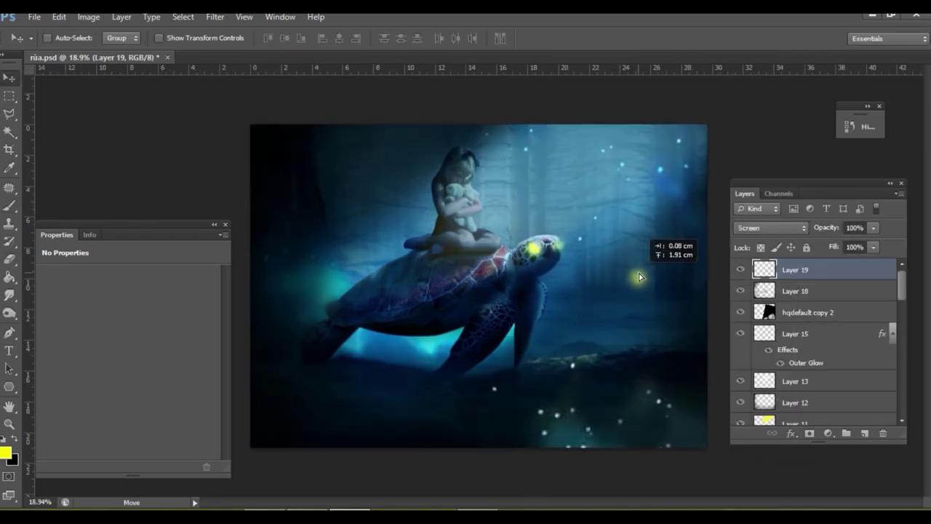
Paint a second yellow orb and change the foreground colour for the centres.
left_click(9, 206)
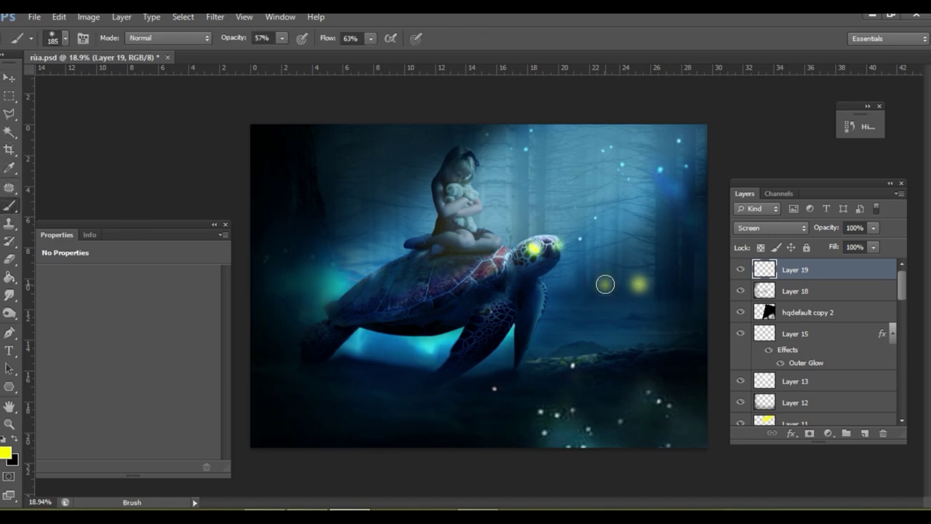
left_click(605, 283)
scroll(655, 271, "down", 3)
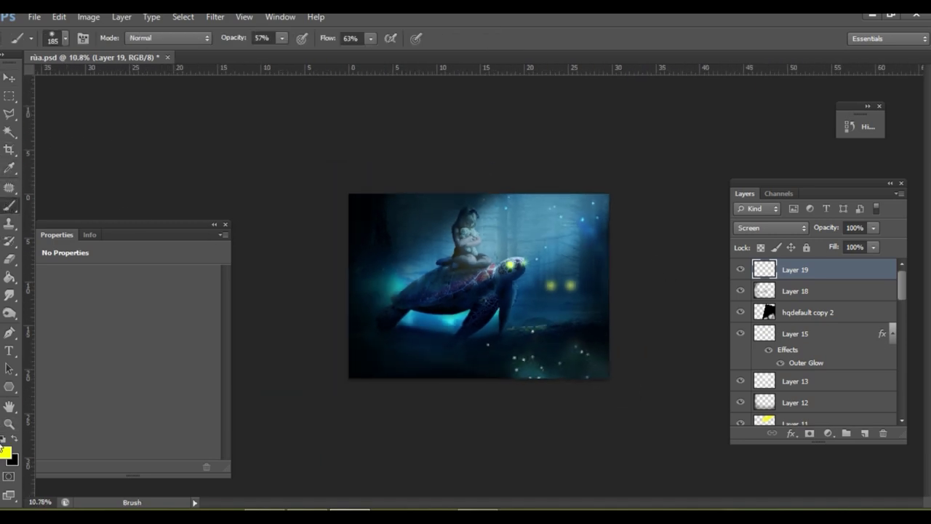
left_click(6, 449)
left_click(851, 196)
scroll(589, 272, "up", 3)
scroll(589, 281, "up", 2)
scroll(609, 308, "down", 1)
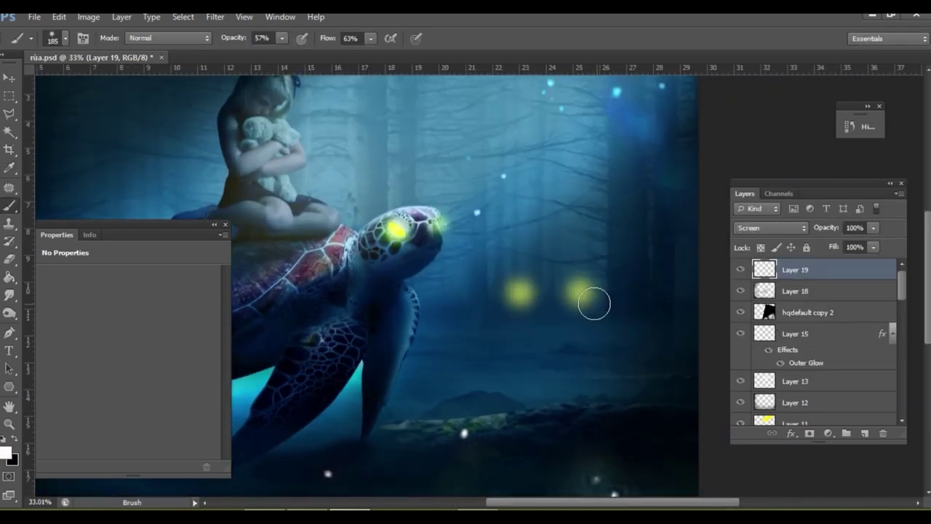
scroll(594, 304, "up", 2)
Shrink the brush to 93 px for brightening the orb centres.
right_click(589, 304)
left_click(664, 337)
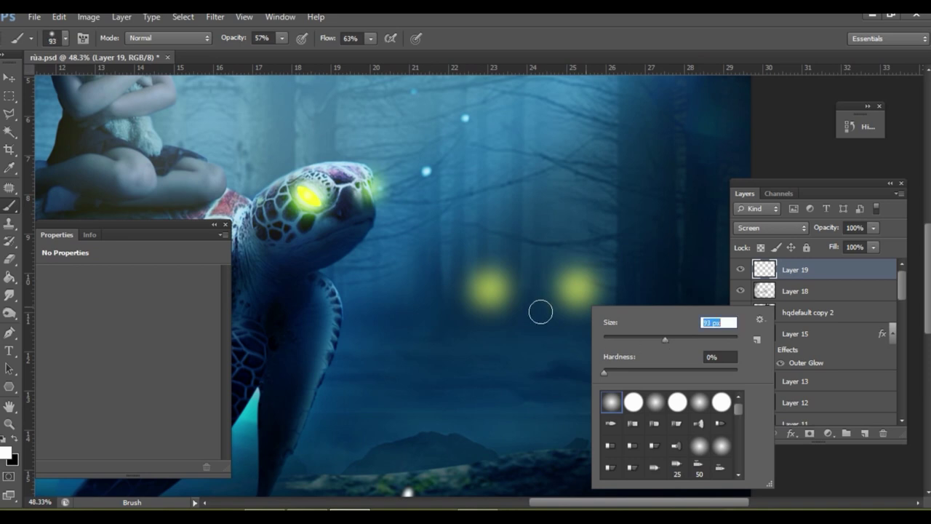
left_click(574, 291)
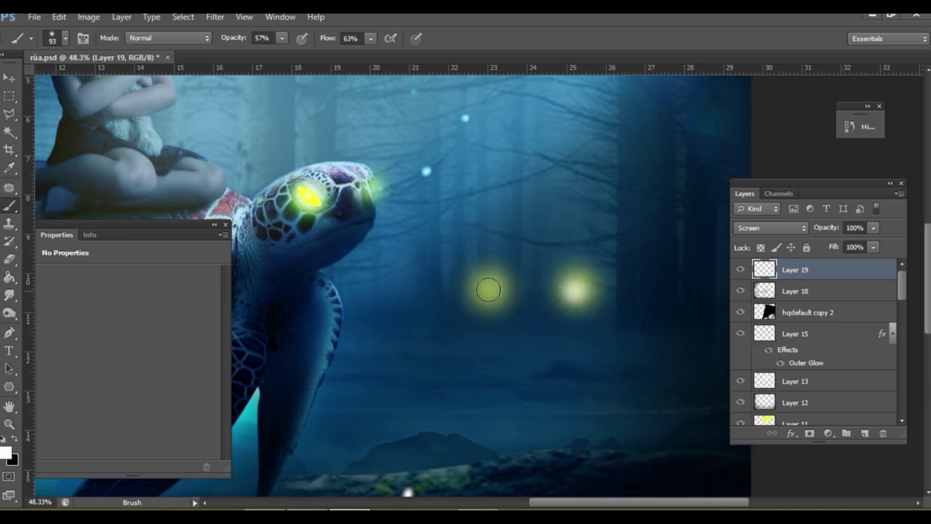
scroll(490, 288, "down", 2)
scroll(509, 280, "down", 3)
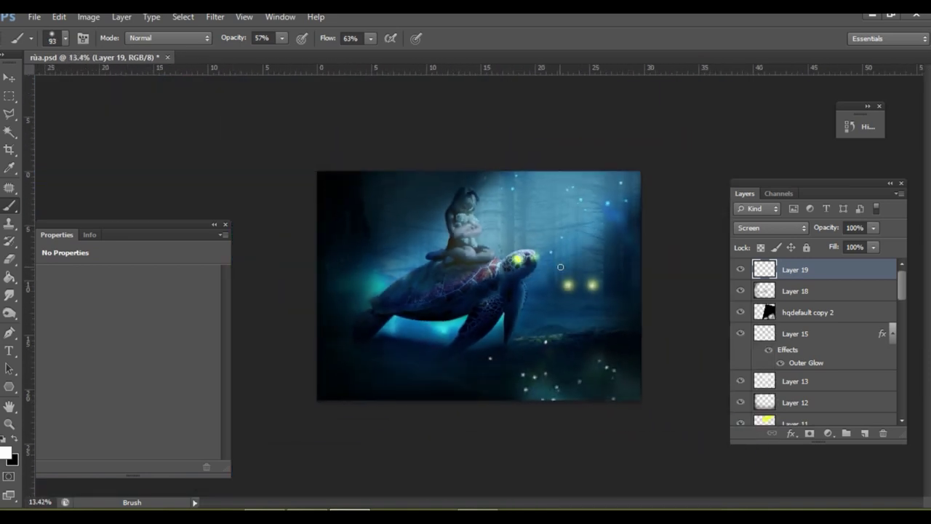
scroll(560, 267, "down", 1)
scroll(614, 312, "up", 1)
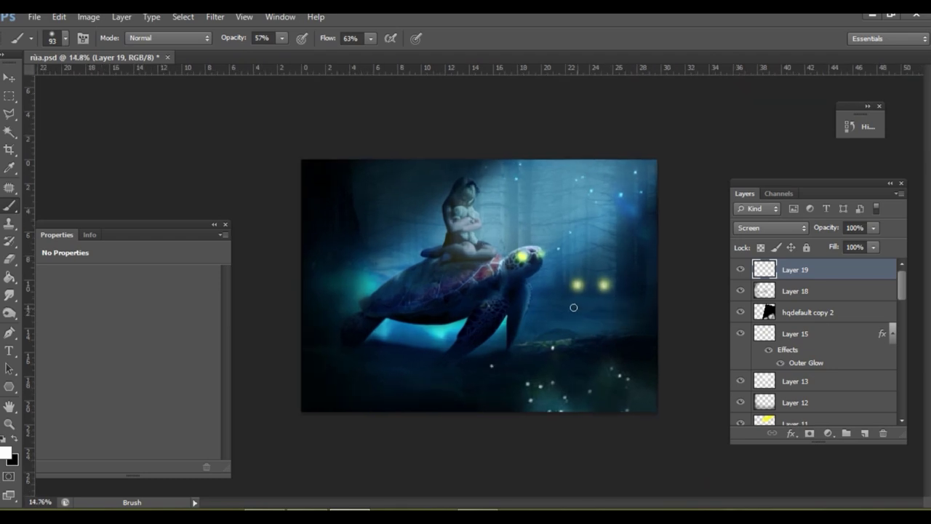
scroll(613, 307, "down", 1)
scroll(617, 305, "down", 1)
scroll(620, 305, "down", 1)
scroll(624, 306, "up", 1)
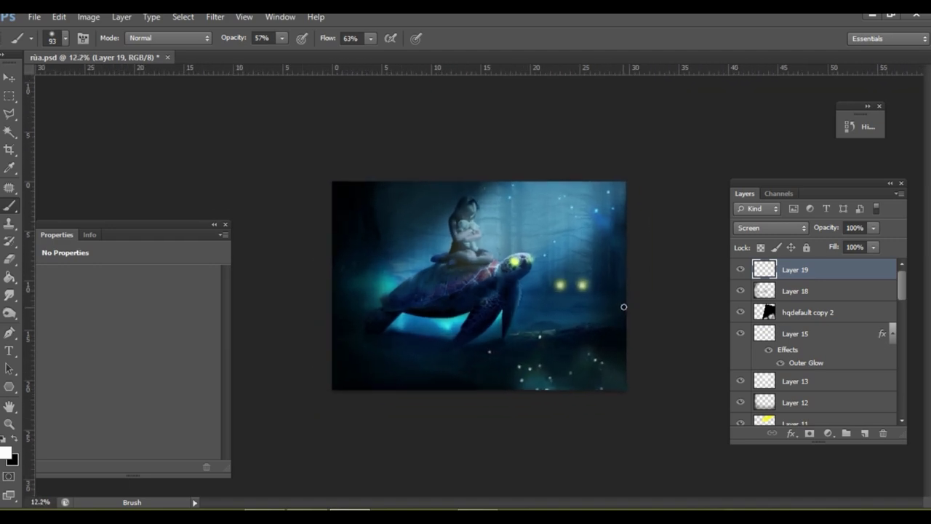